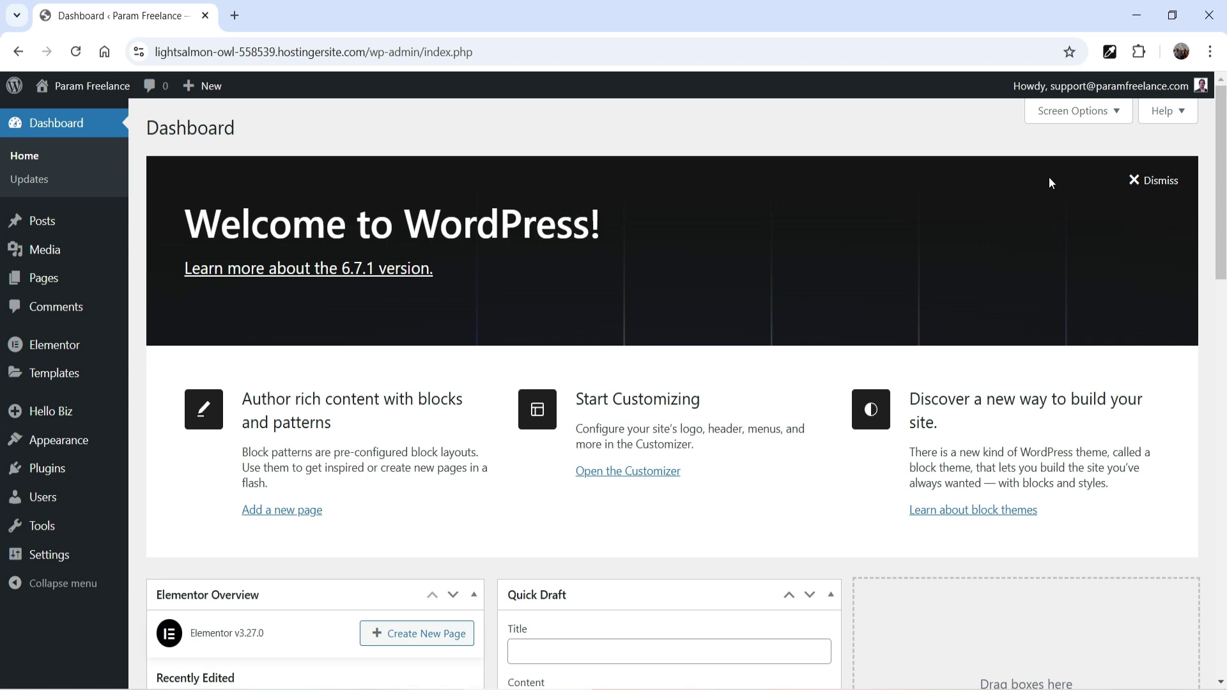
# Install and activate the Tableberg plugin, skip its opt-in, and go to the Pages list.
pyautogui.click(161, 498)
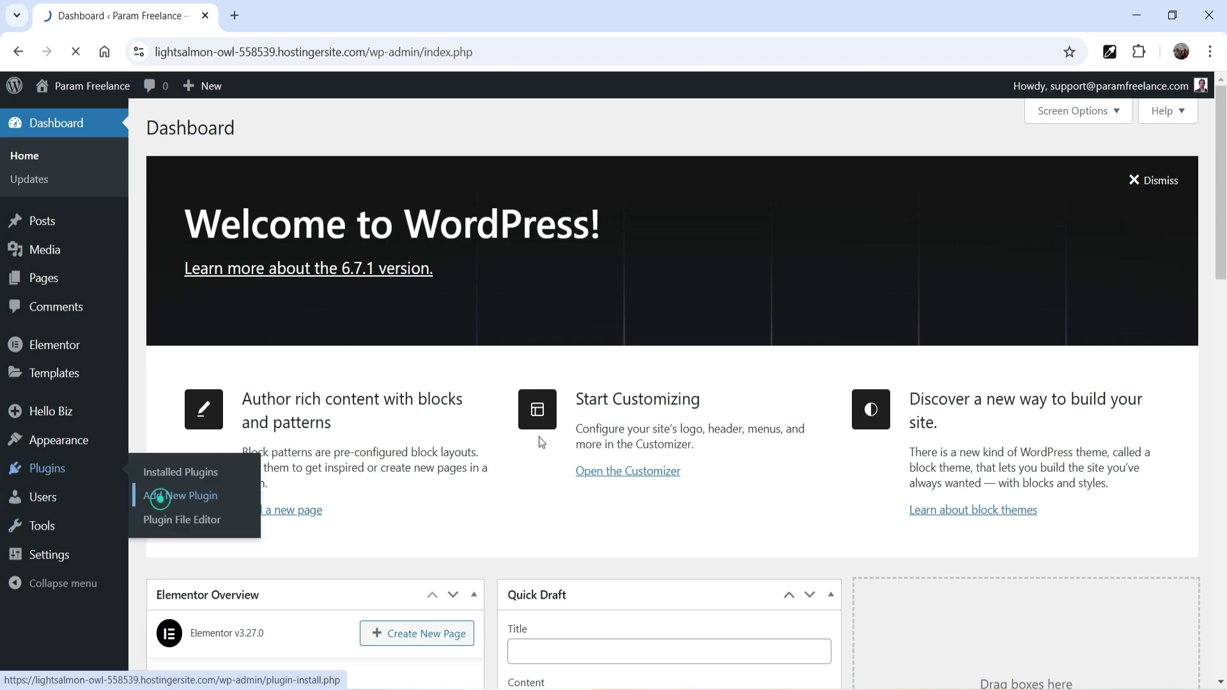
pyautogui.click(931, 177)
pyautogui.write('tableberg')
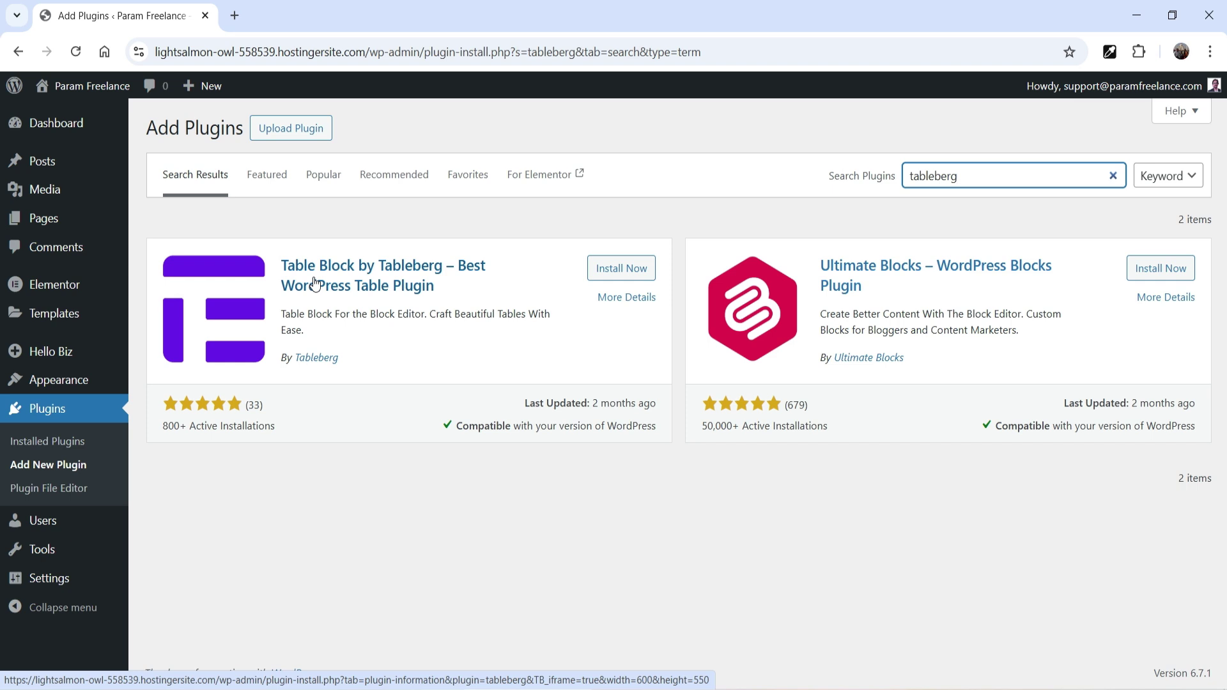
pyautogui.click(621, 268)
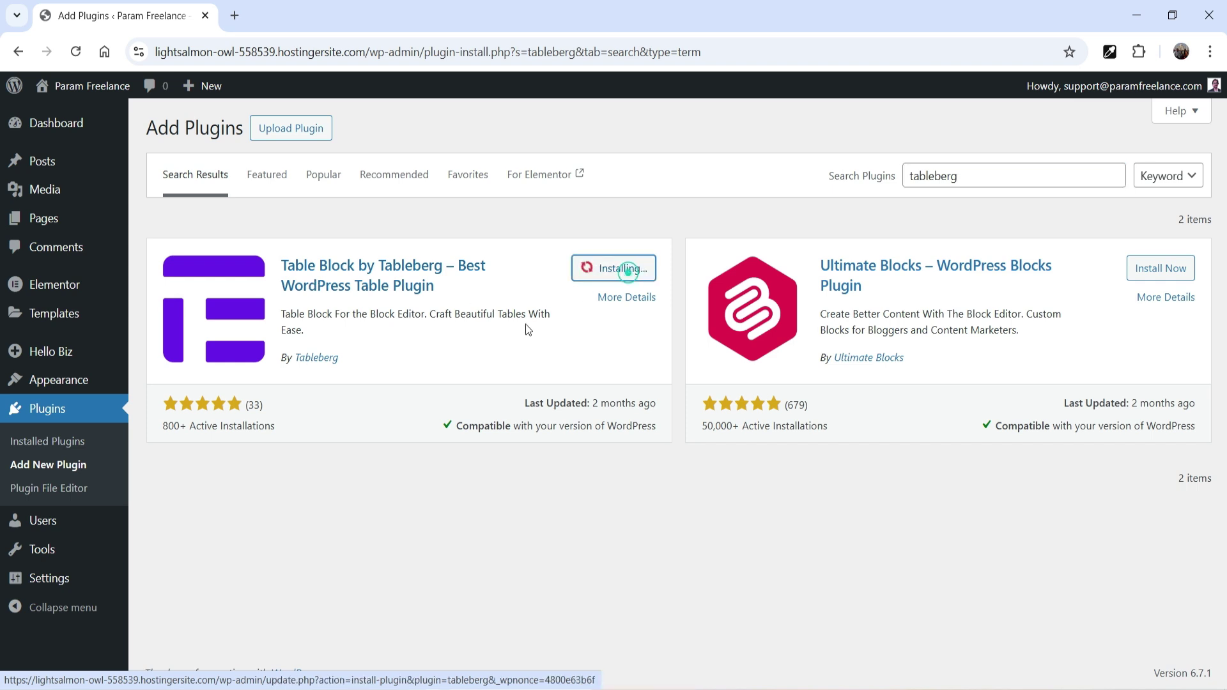
pyautogui.click(625, 268)
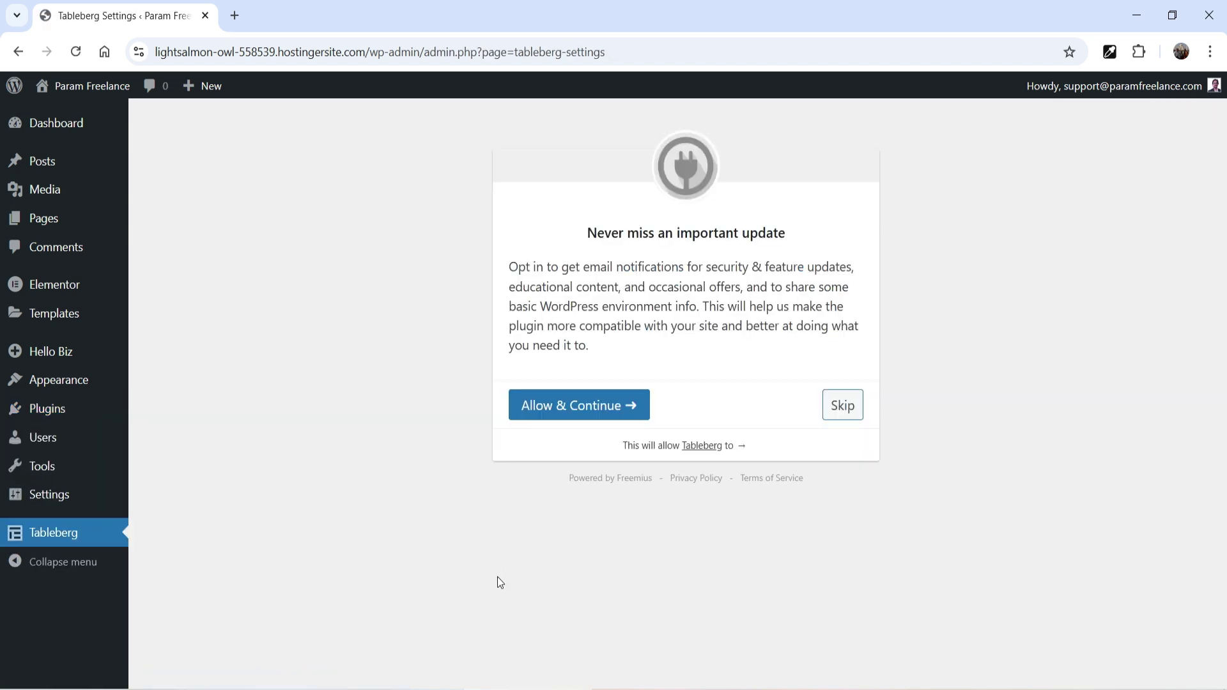
pyautogui.click(825, 419)
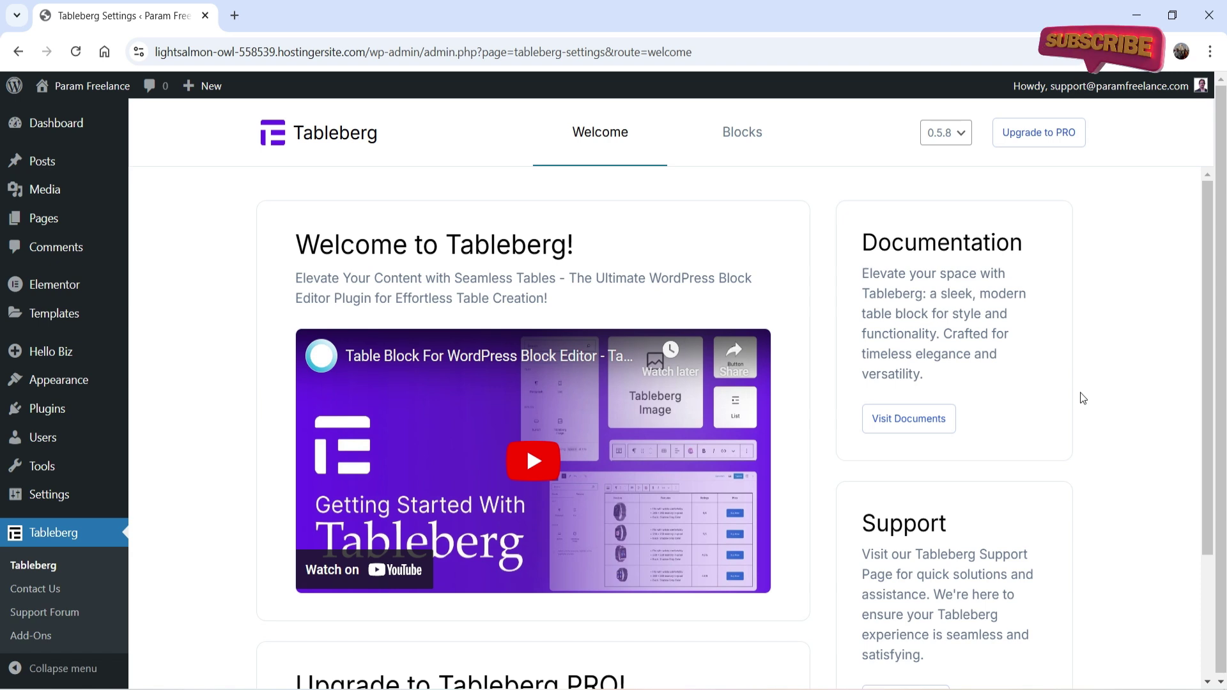
pyautogui.click(38, 218)
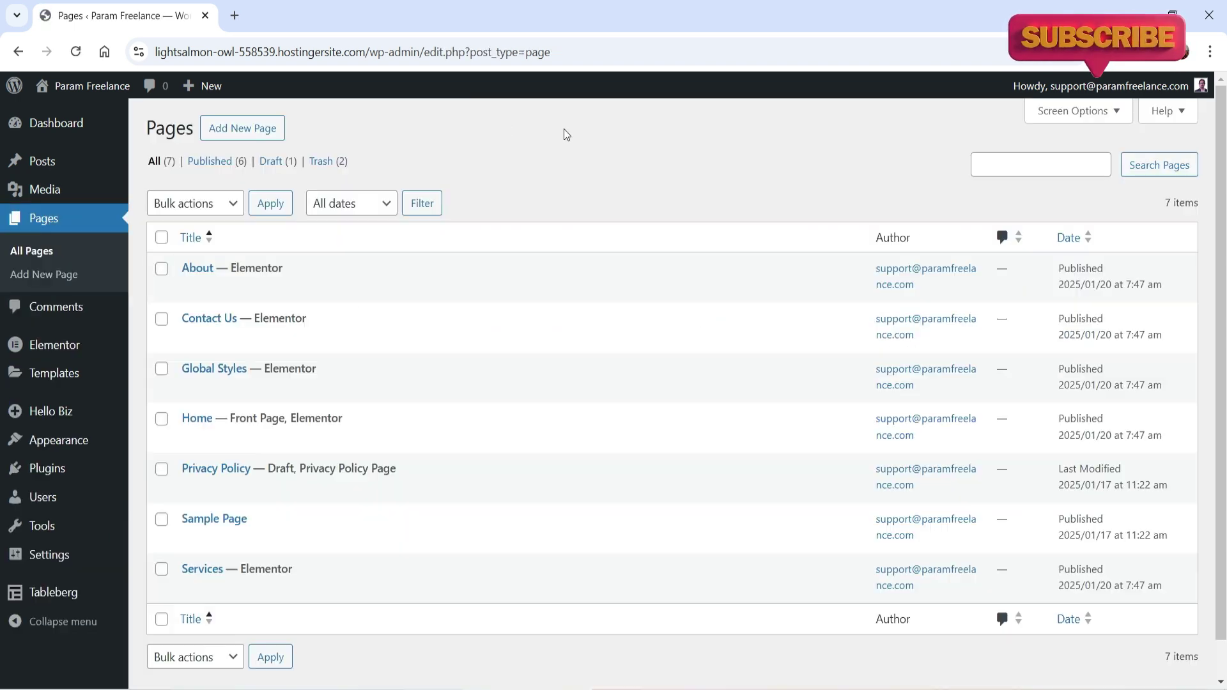
# Open the Sample Page editor in a new tab and delete all its example paragraphs.
pyautogui.rightClick(192, 540)
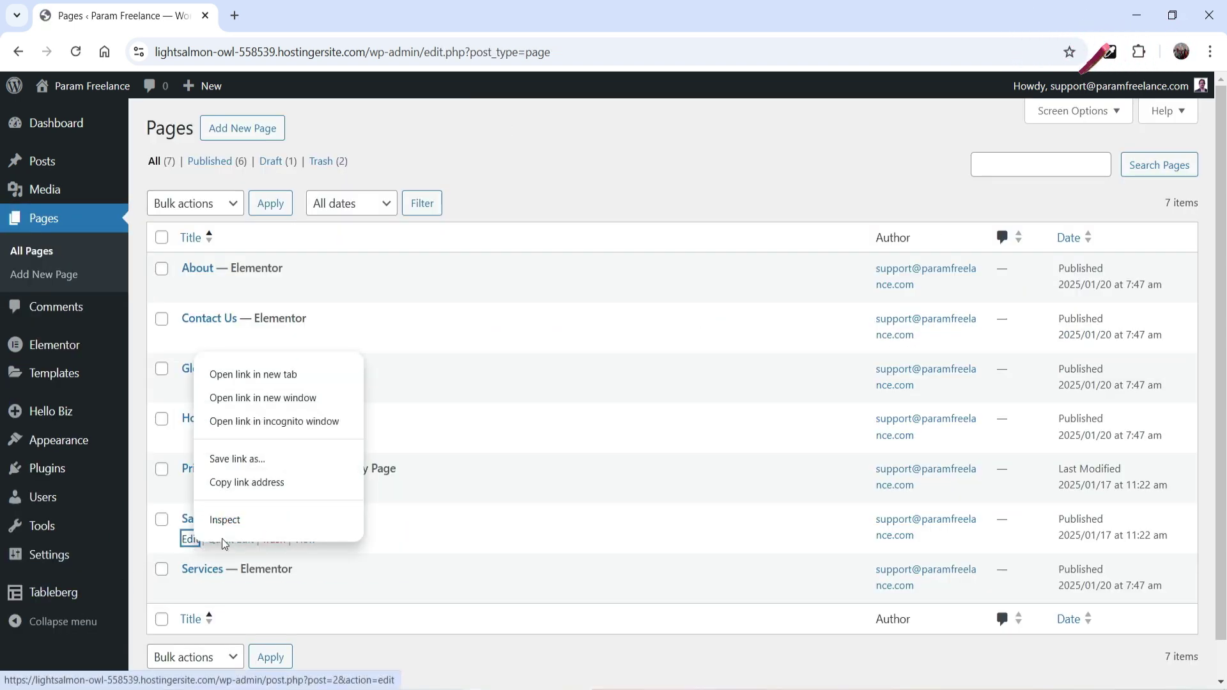
pyautogui.click(256, 373)
pyautogui.click(284, 17)
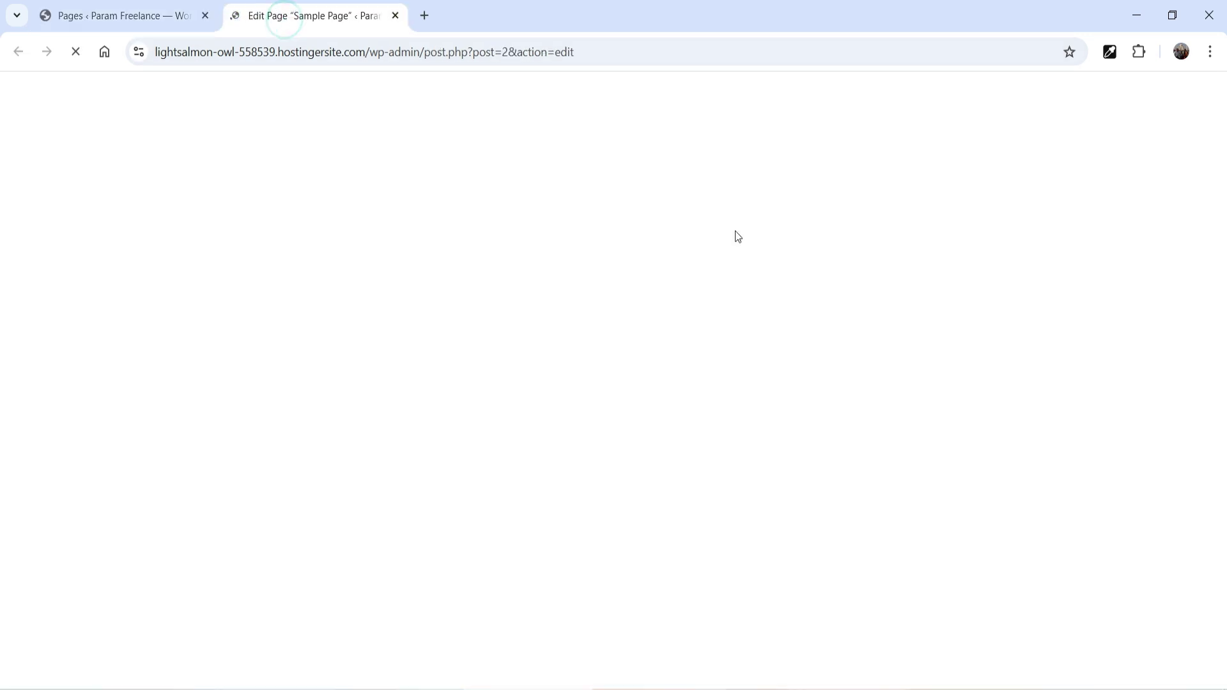
pyautogui.click(380, 250)
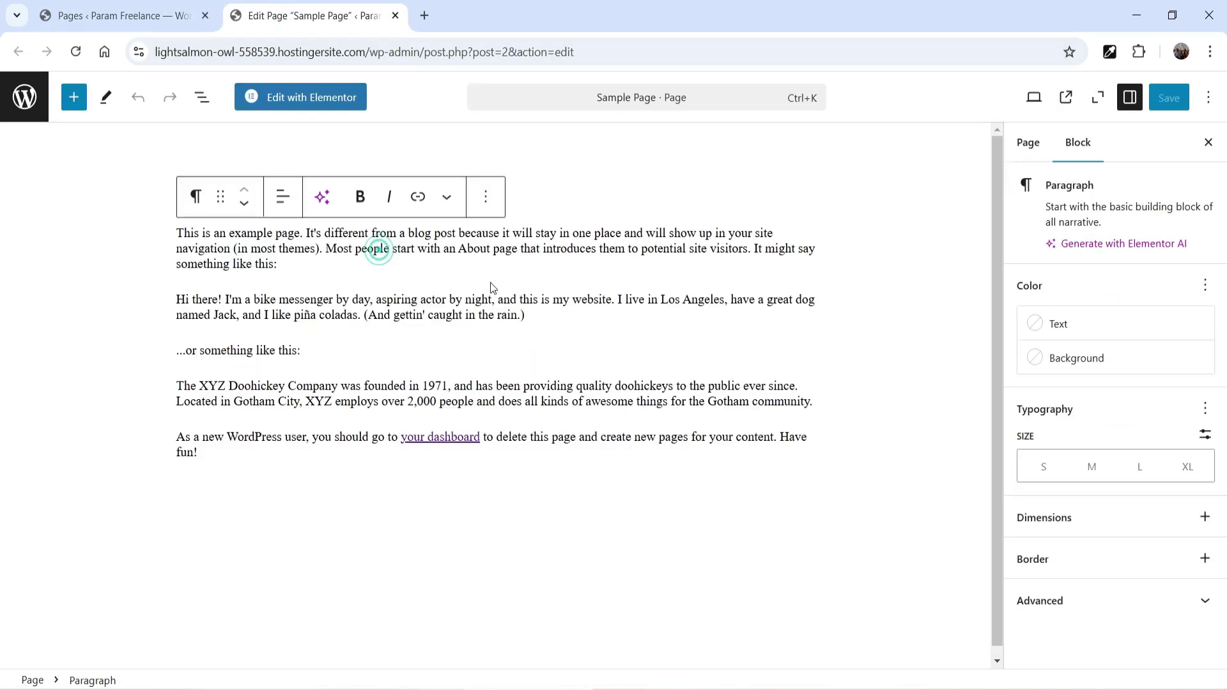
pyautogui.hotkey('ctrl', 'a')
pyautogui.press('Delete')
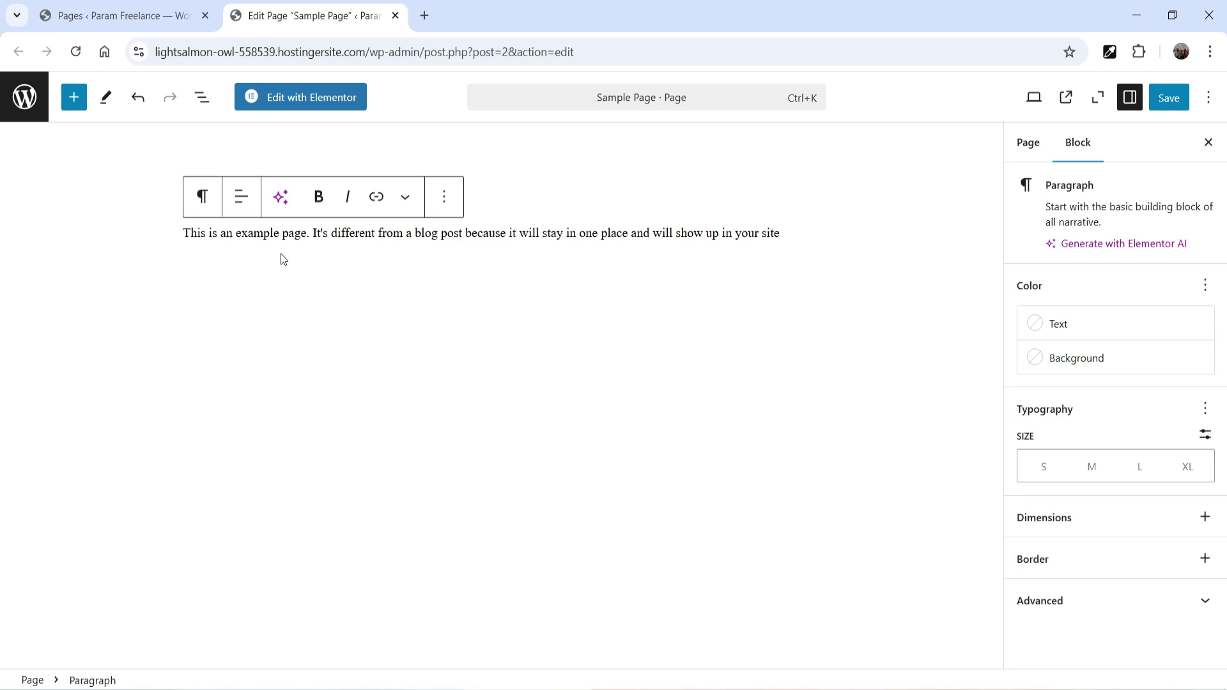
# Insert a Tableberg table block into the Sample Page.
pyautogui.click(812, 235)
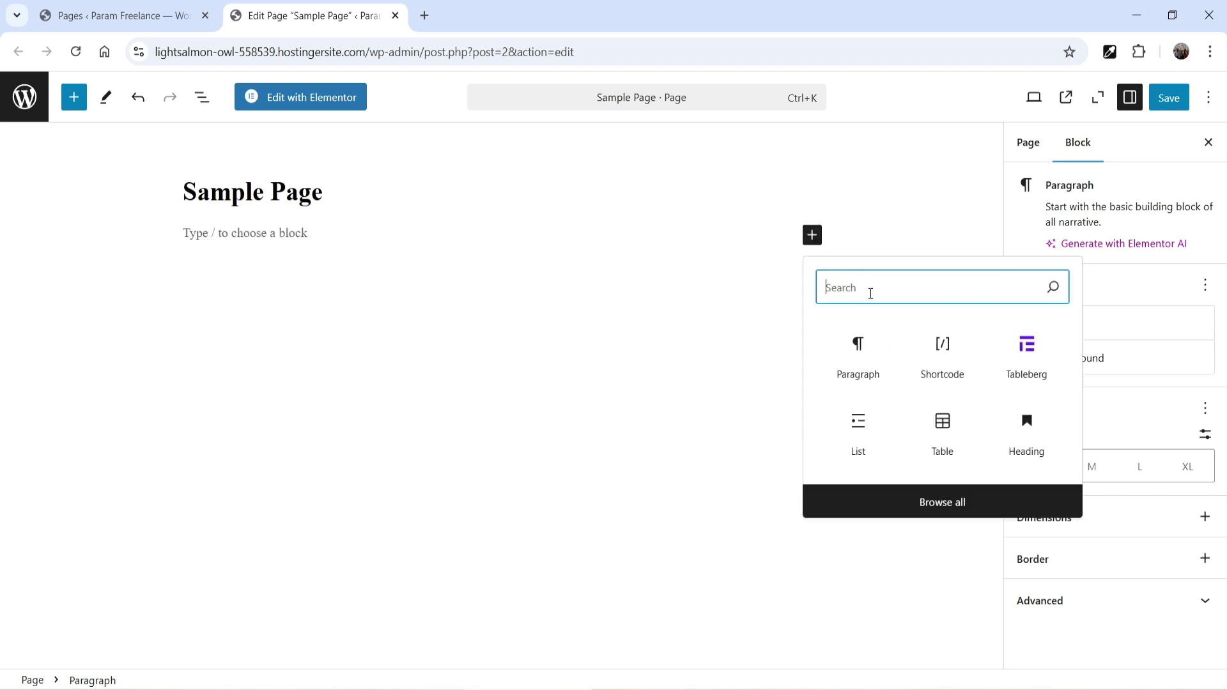
pyautogui.write('table')
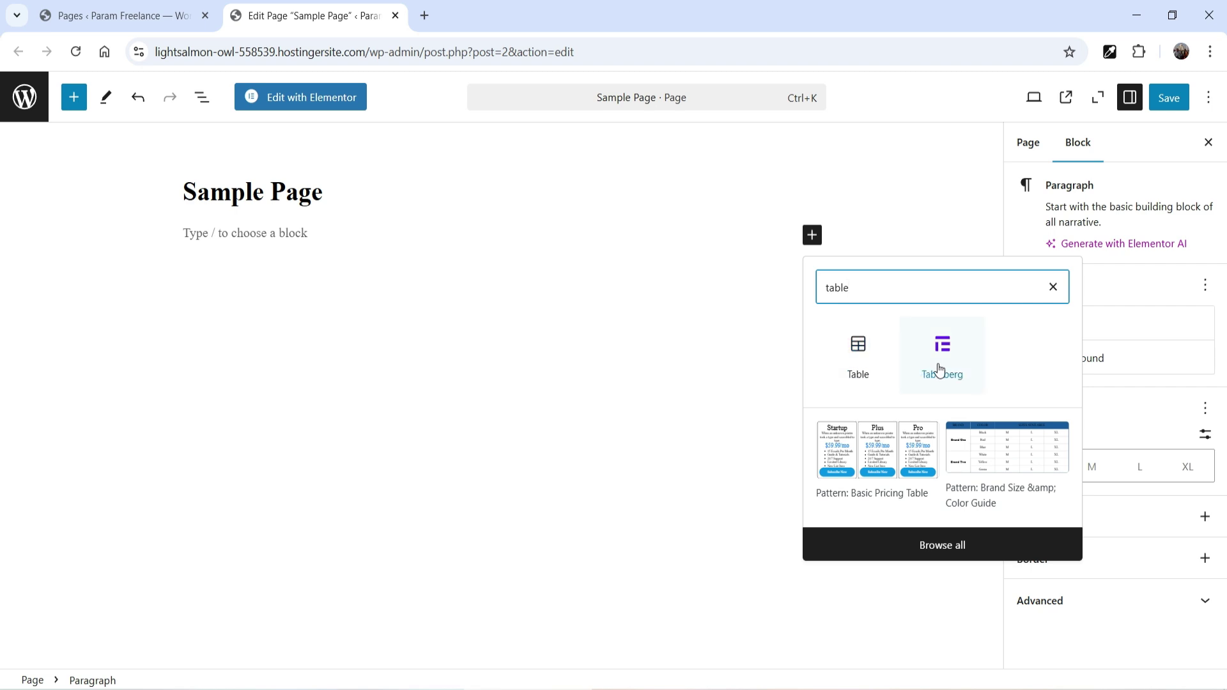
pyautogui.click(74, 98)
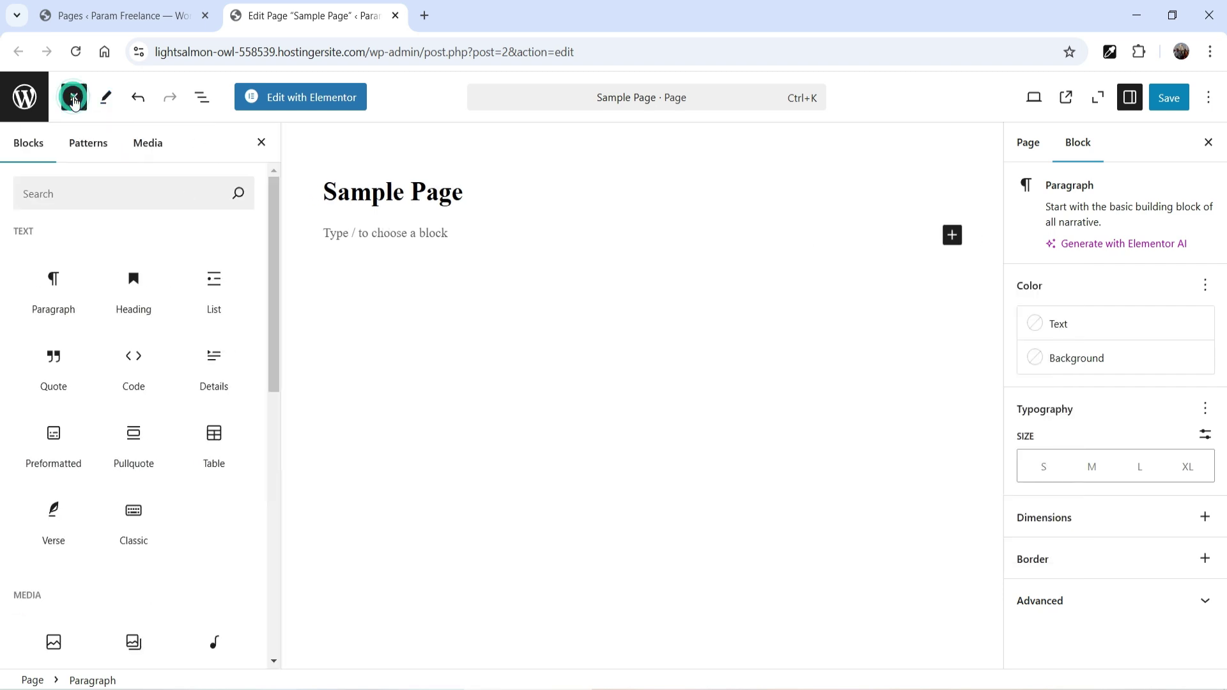
pyautogui.scroll(-5, 96, 347)
pyautogui.scroll(-9, 97, 348)
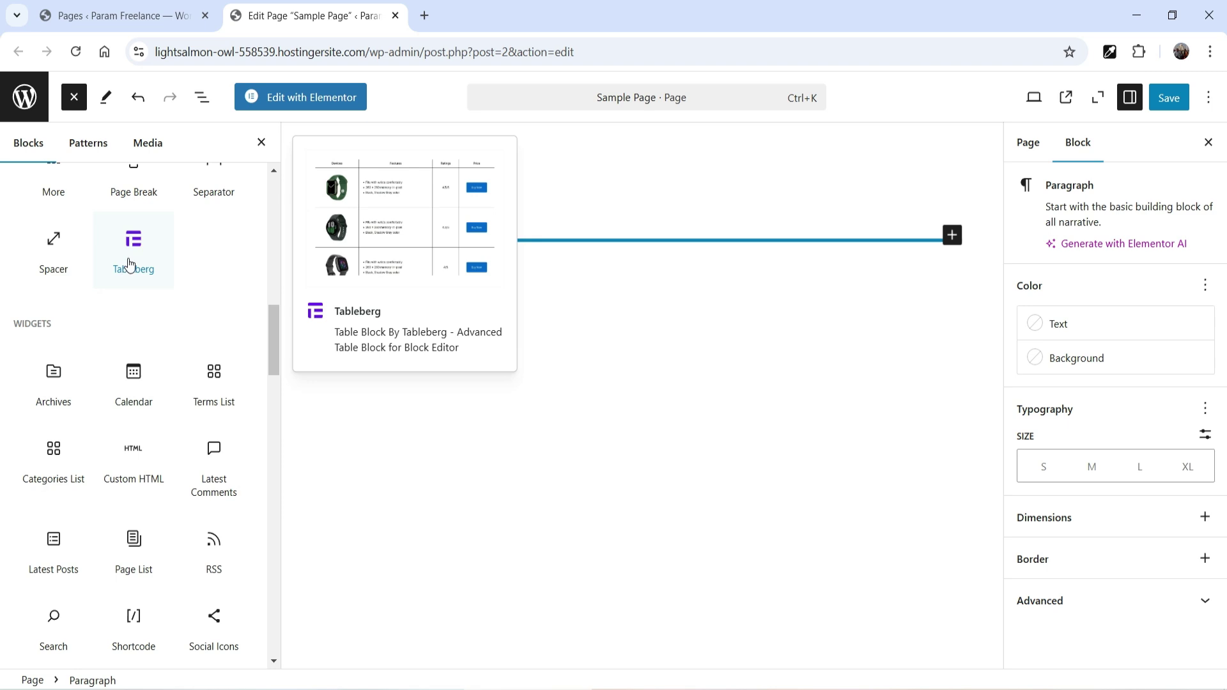
pyautogui.click(127, 270)
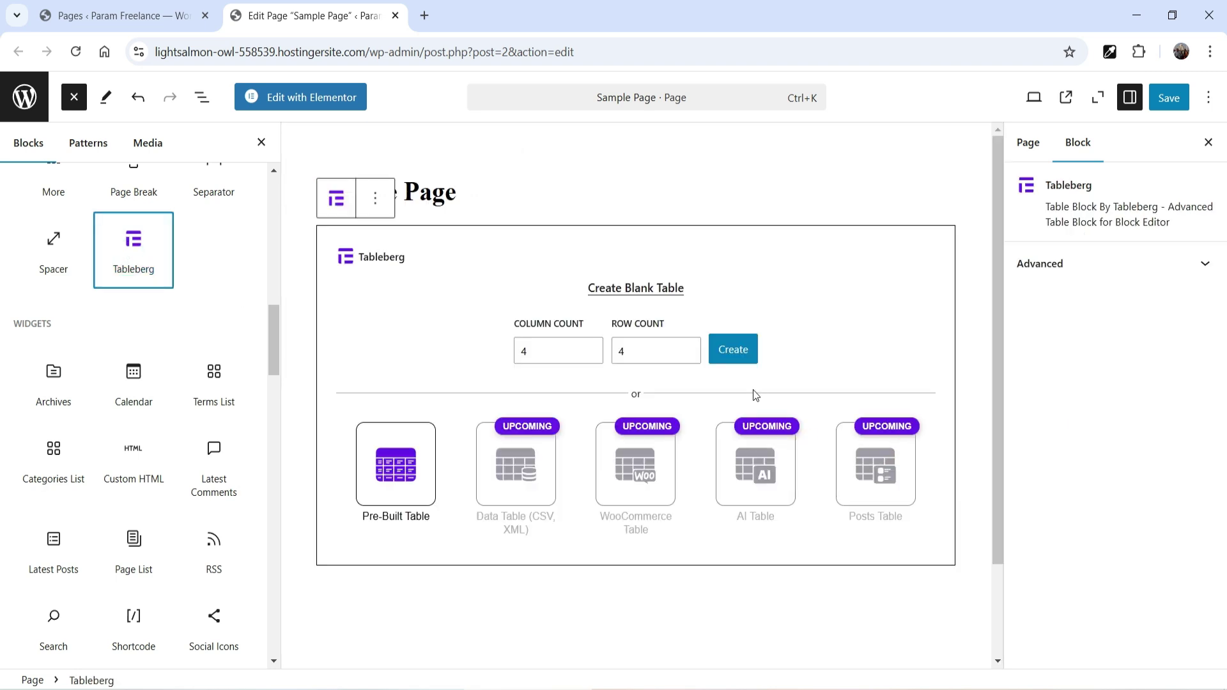
pyautogui.click(261, 143)
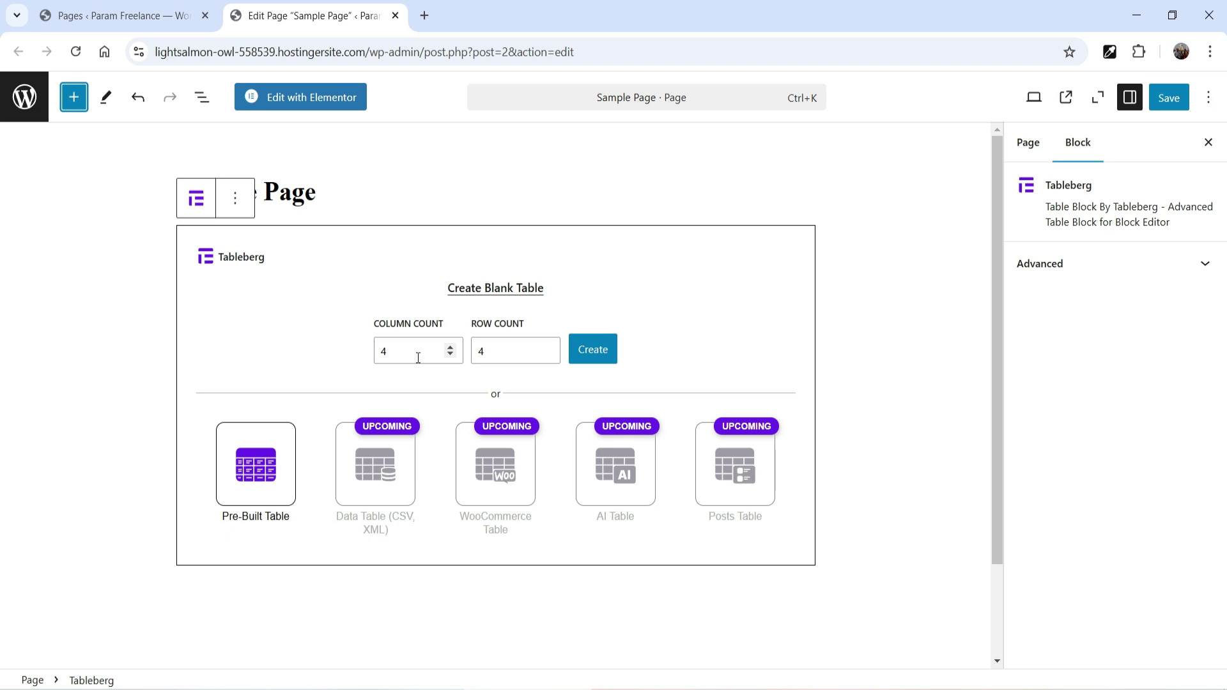
pyautogui.click(254, 486)
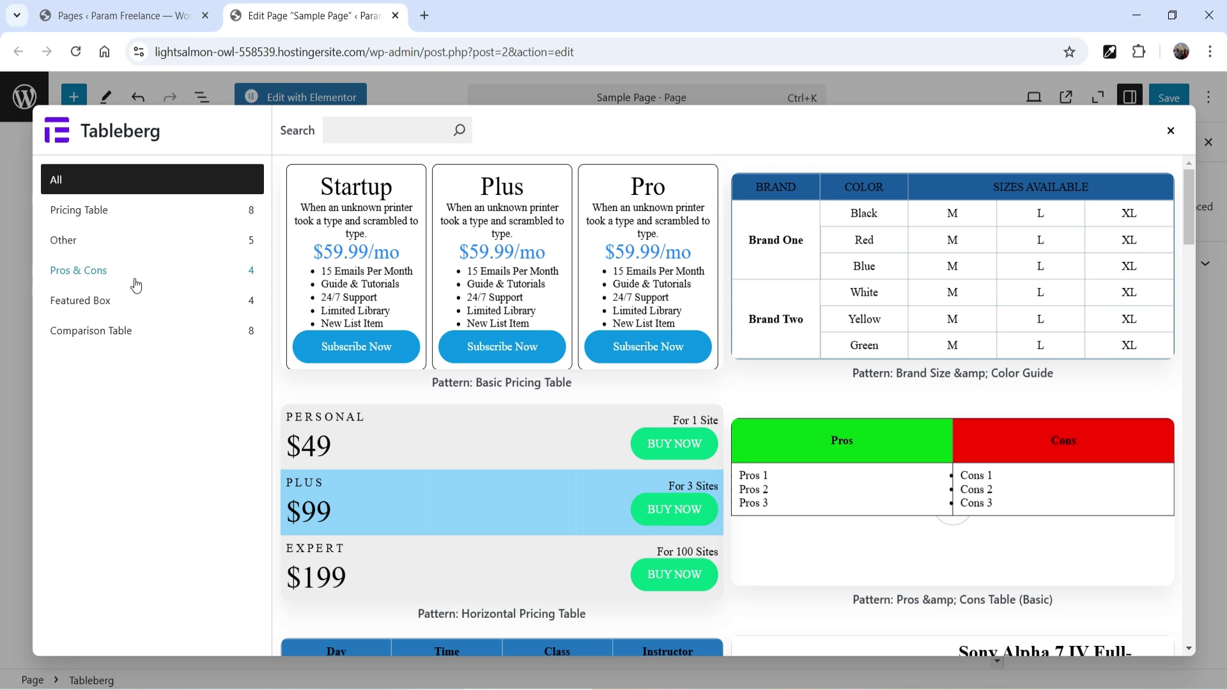
pyautogui.click(105, 210)
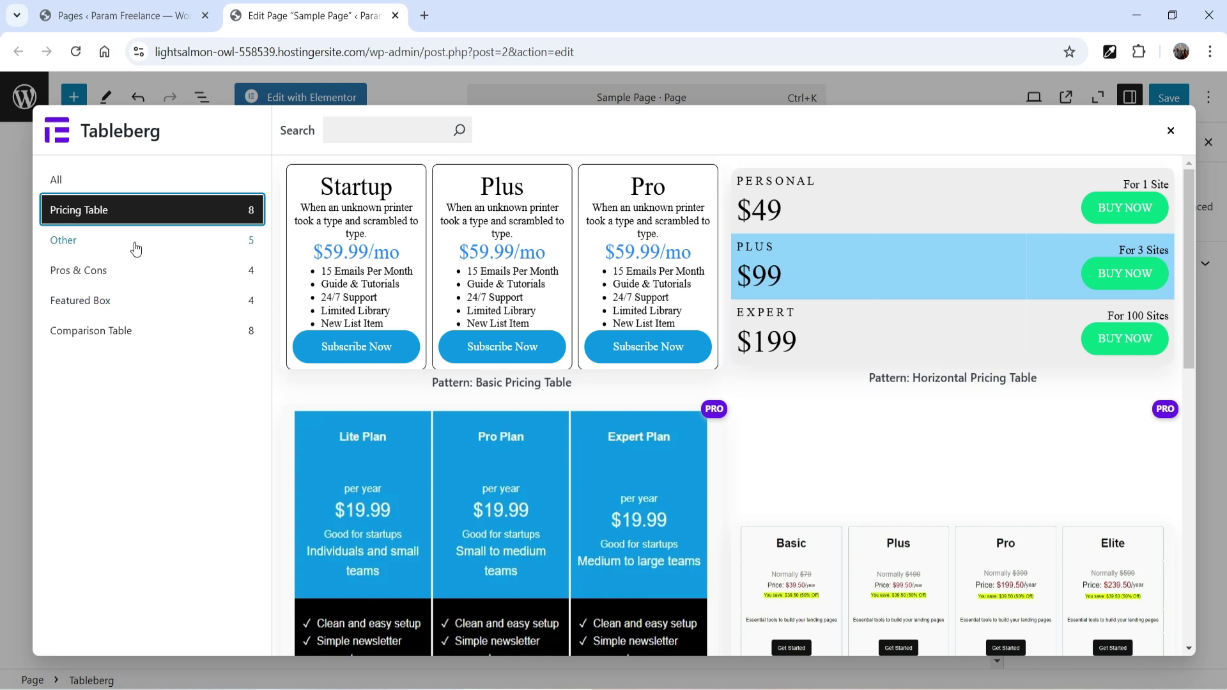
pyautogui.click(126, 269)
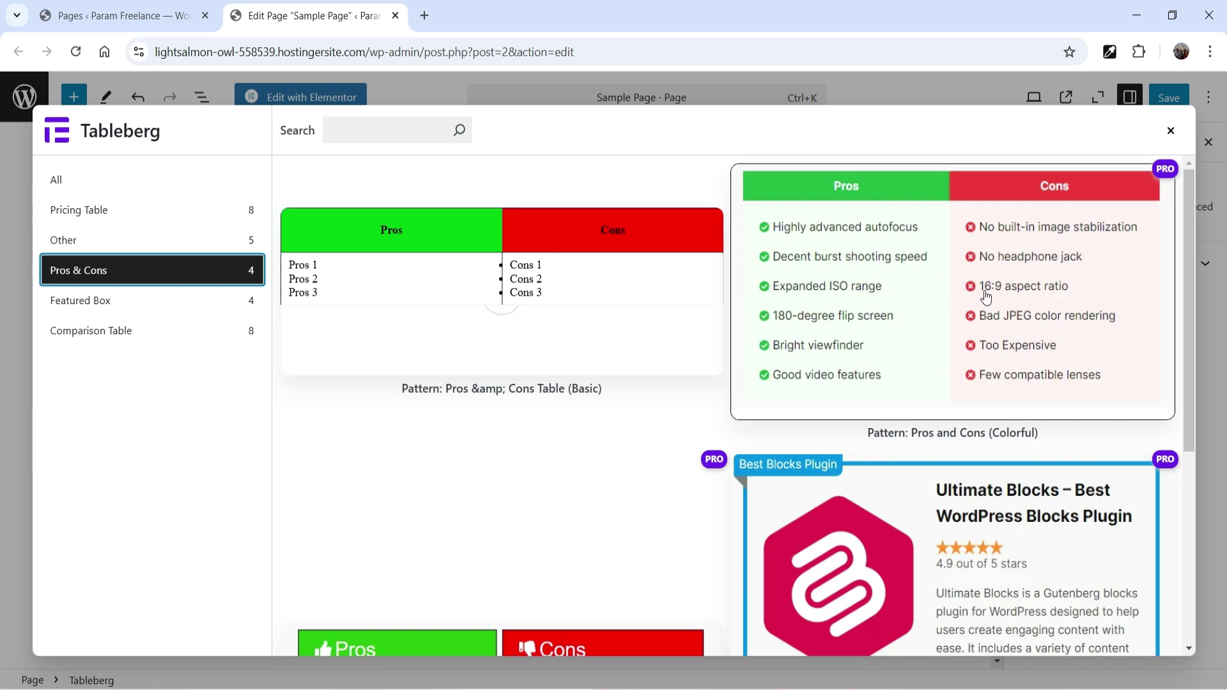
pyautogui.click(114, 307)
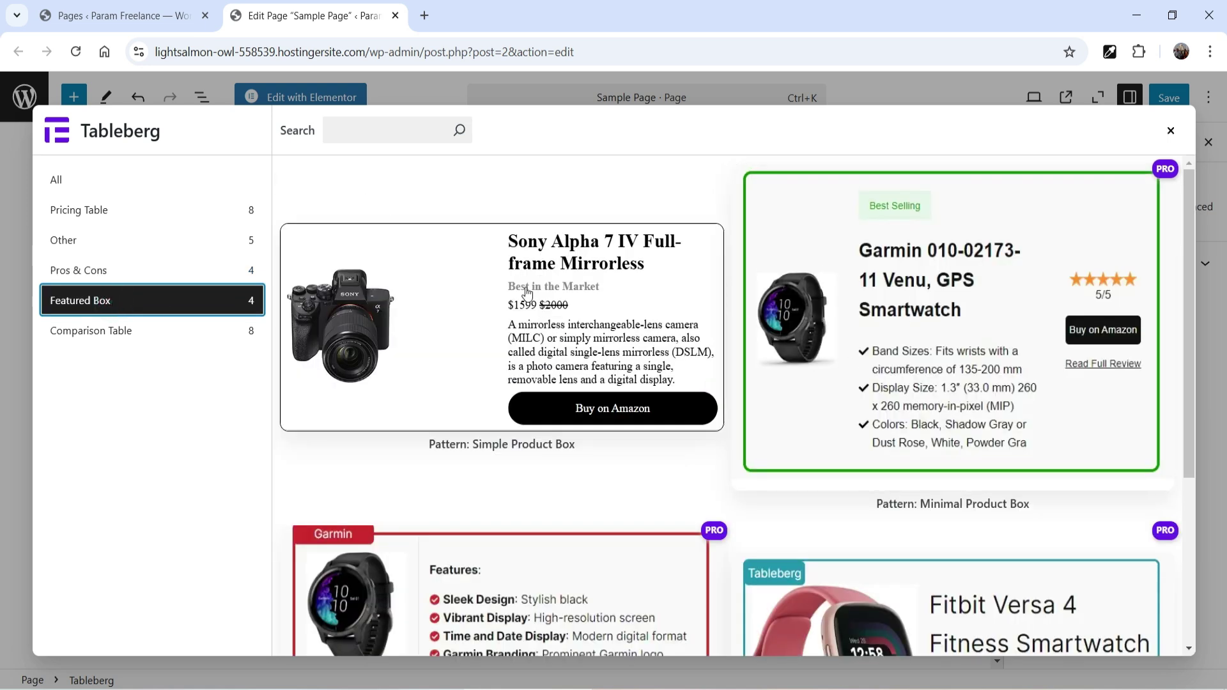
pyautogui.scroll(-2, 528, 298)
pyautogui.scroll(1, 529, 304)
pyautogui.click(129, 332)
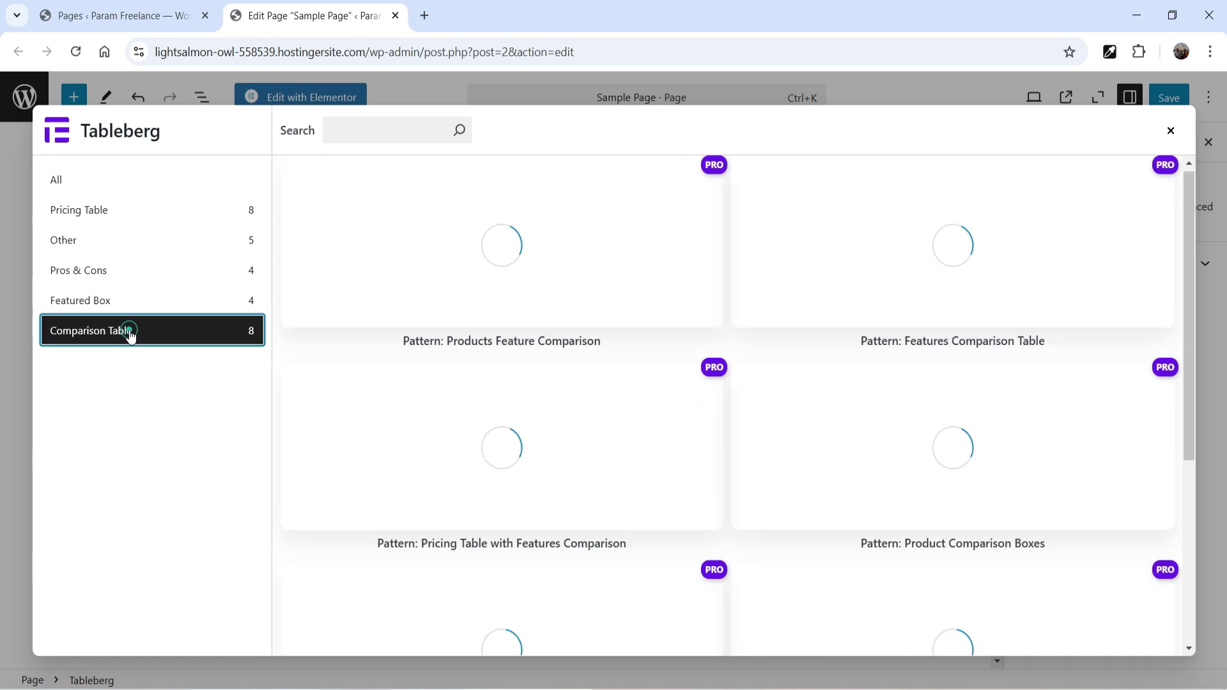
pyautogui.scroll(4, 592, 397)
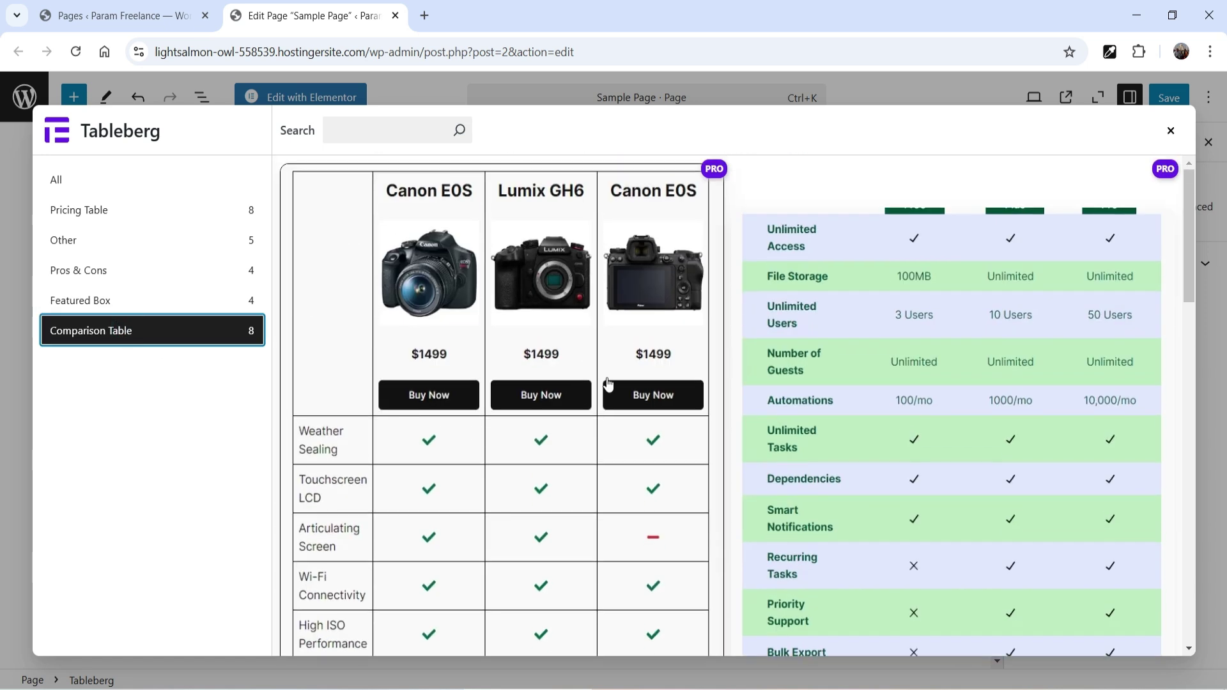
pyautogui.scroll(-10, 701, 369)
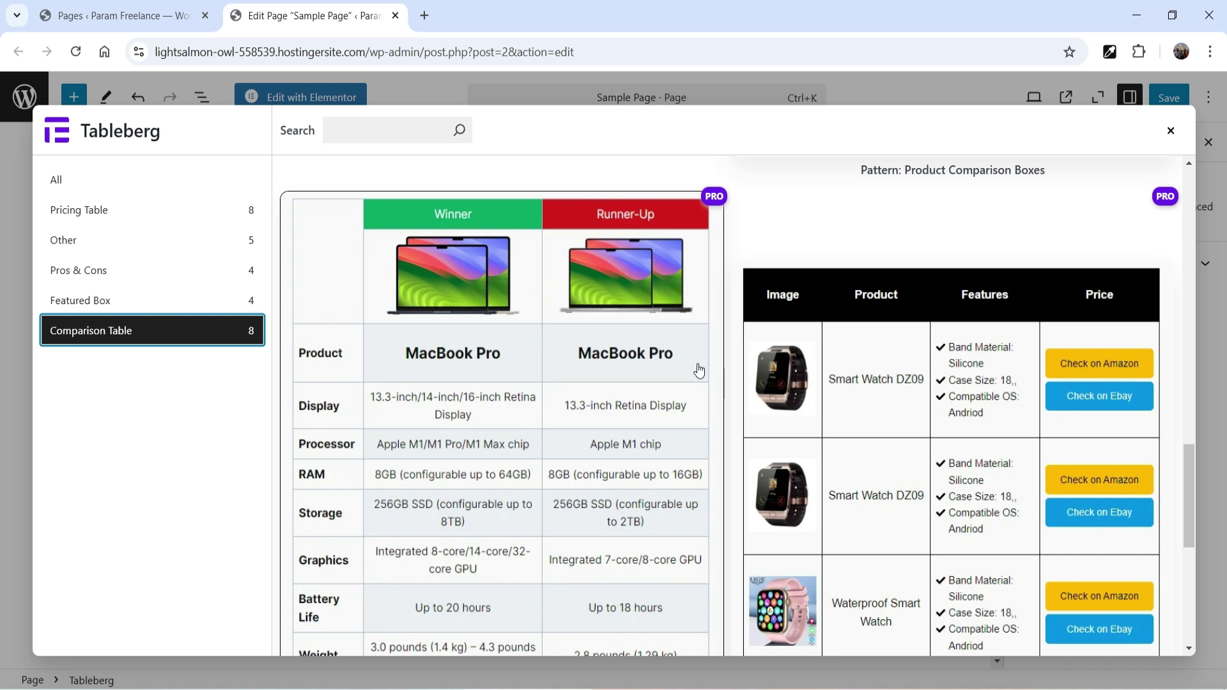
pyautogui.scroll(-10, 699, 371)
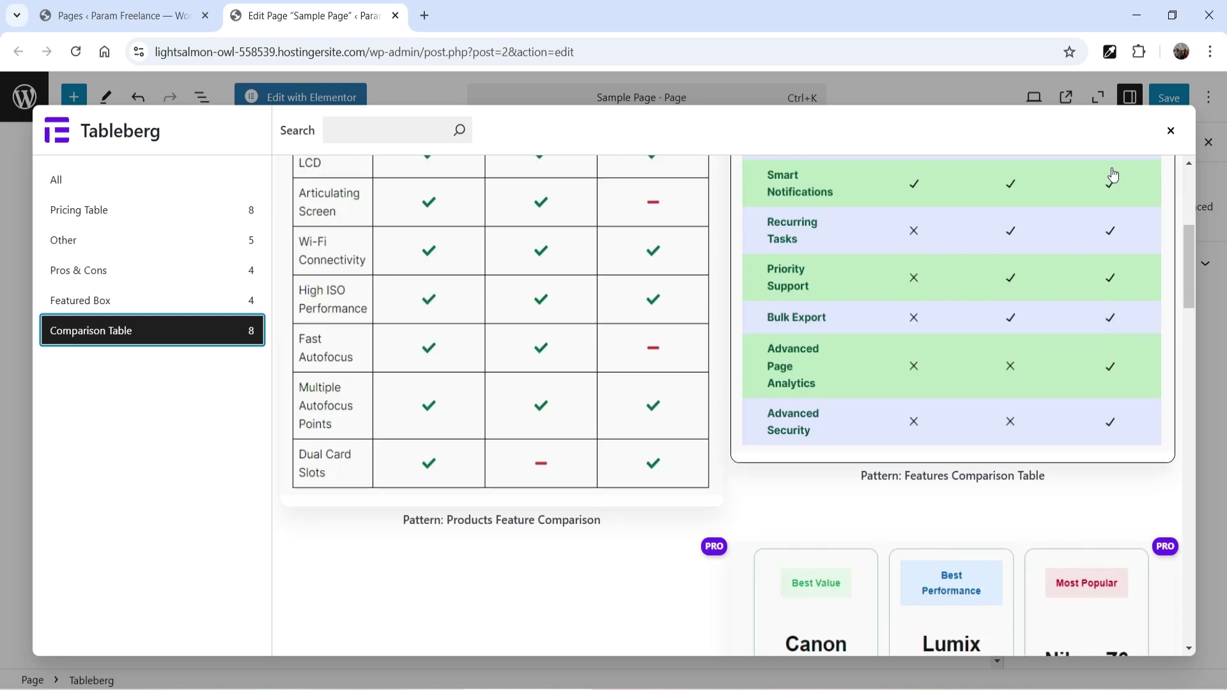
pyautogui.click(1172, 130)
# Create a blank Tableberg table with 2 columns and 4 rows.
pyautogui.doubleClick(399, 349)
pyautogui.write('2')
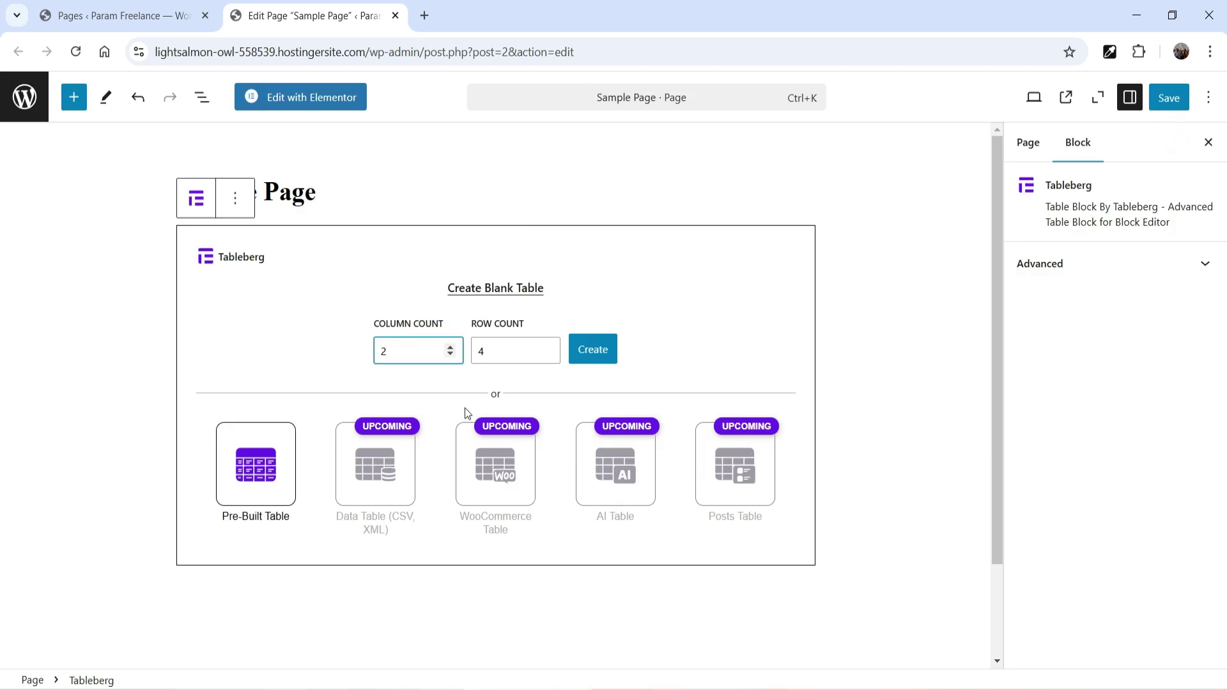
pyautogui.click(599, 357)
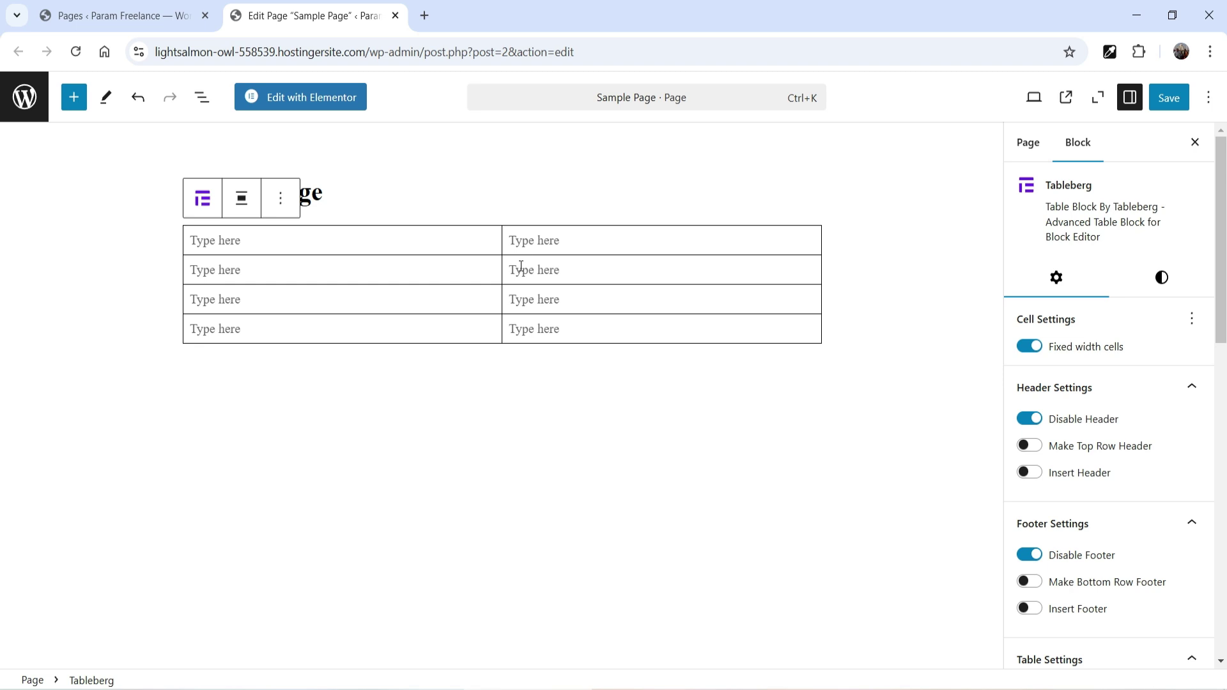
# Enter 'Canon E0S' and 'Lumix GH6' in the two first-row cells.
pyautogui.click(318, 242)
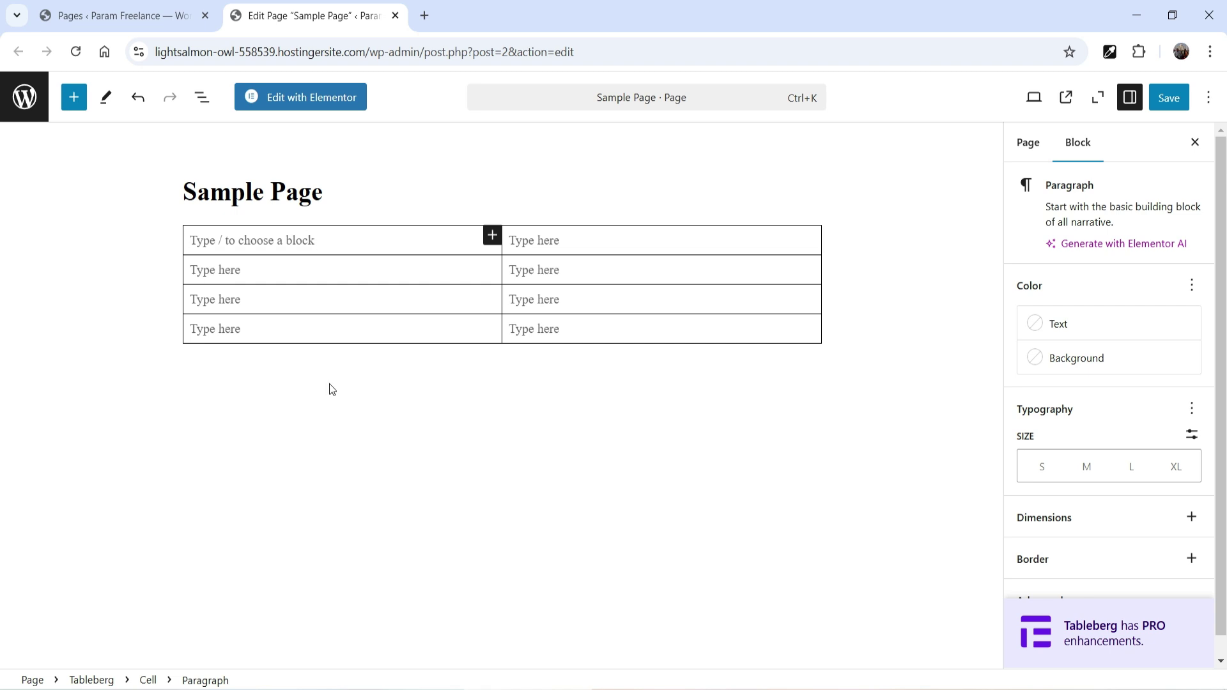
pyautogui.write('Canon E0S')
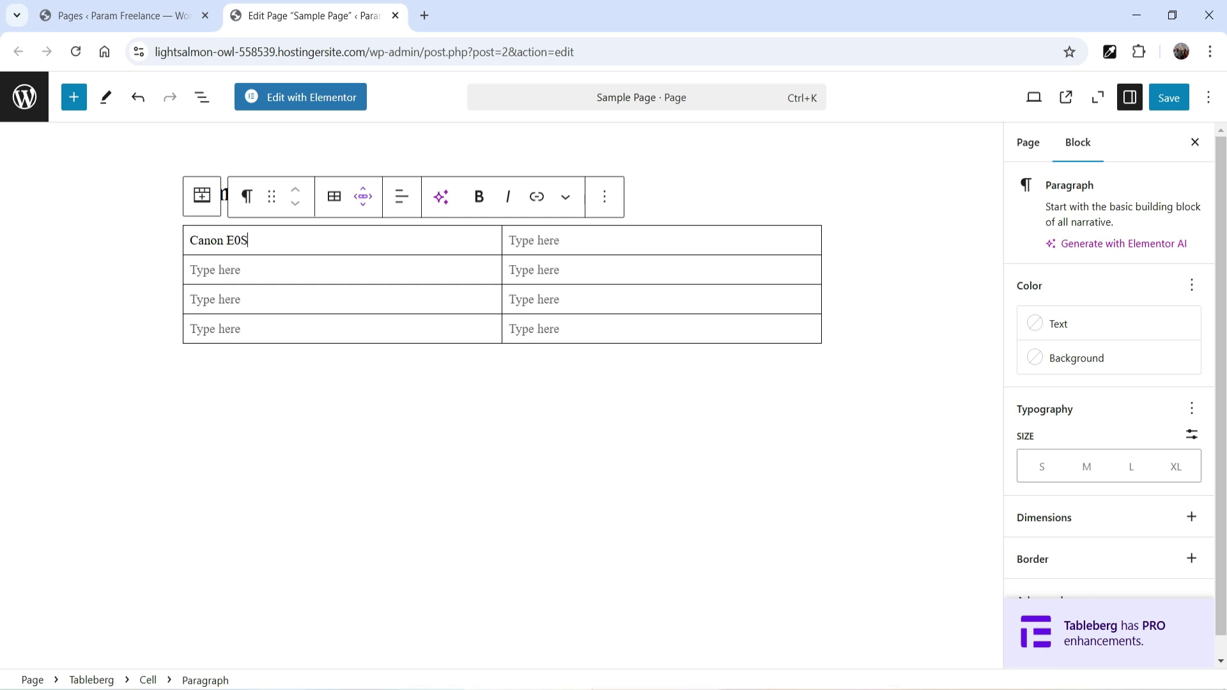
pyautogui.click(565, 238)
pyautogui.write('Lumix GH6')
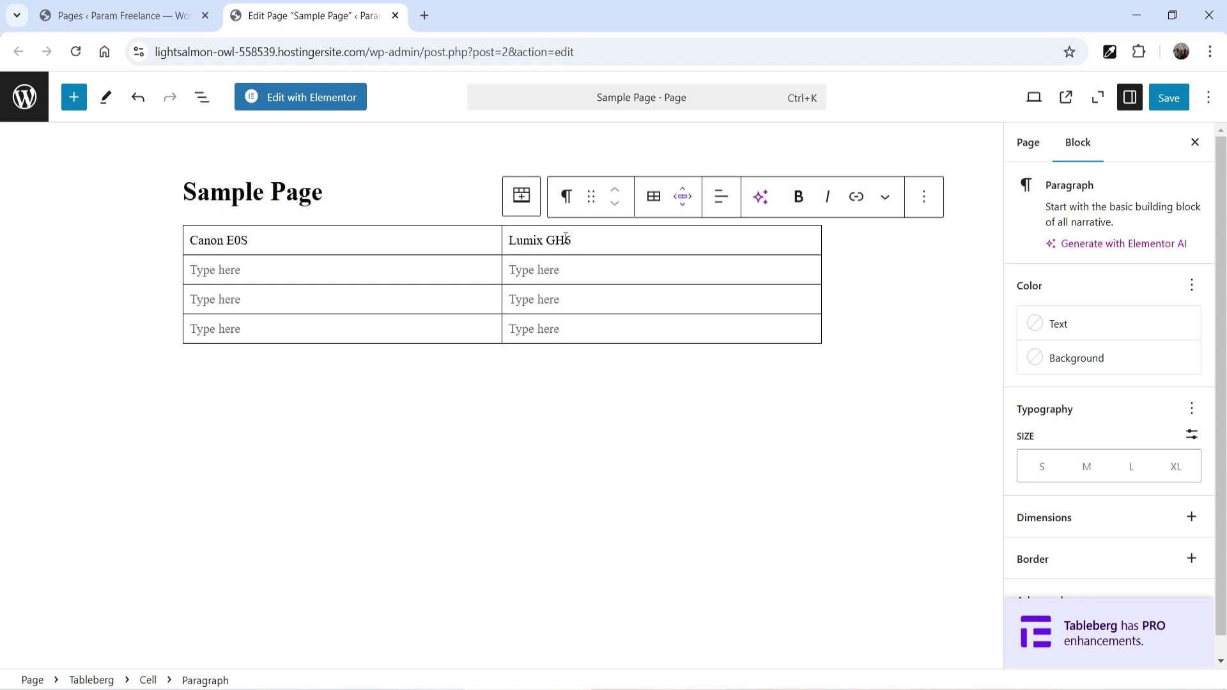
pyautogui.click(230, 270)
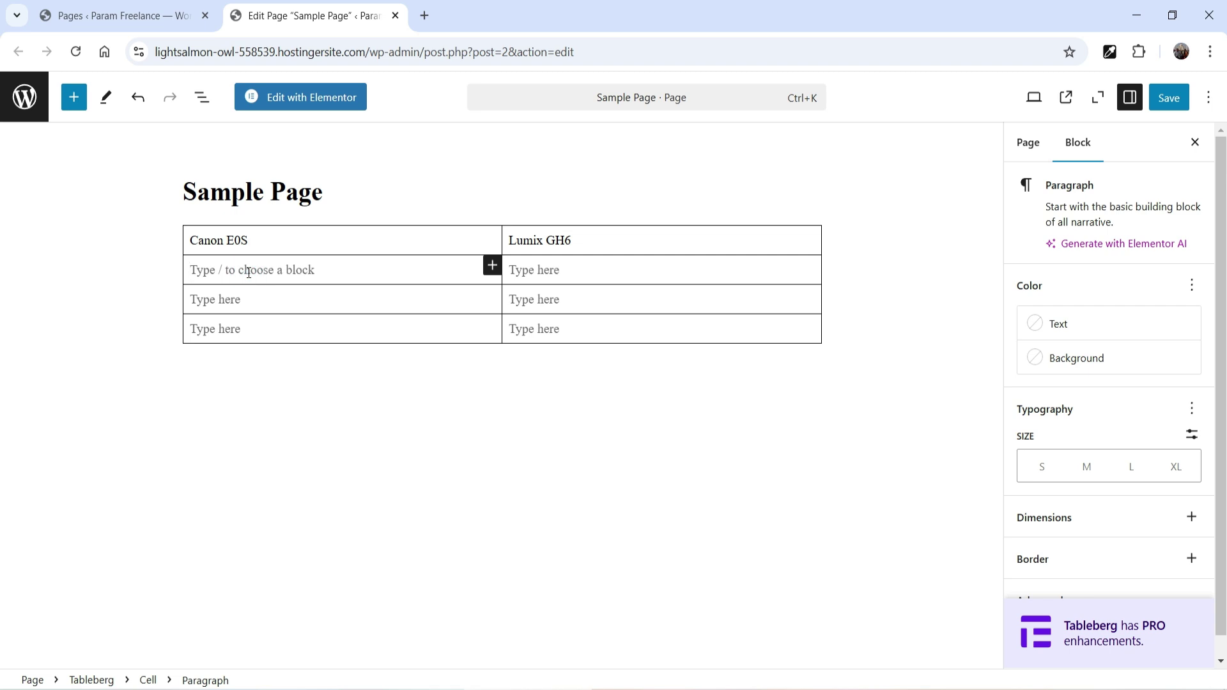
# Add the Canon camera photo under Canon E0S, enlarged and centred in its cell.
pyautogui.click(492, 265)
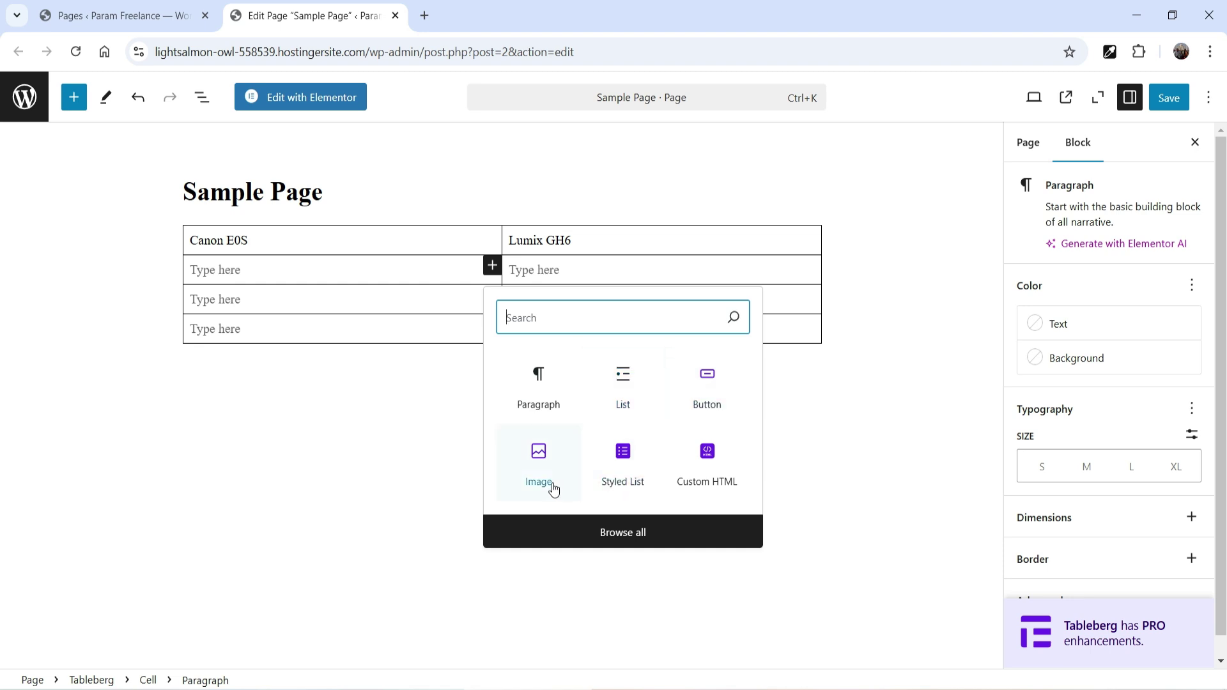
pyautogui.click(715, 475)
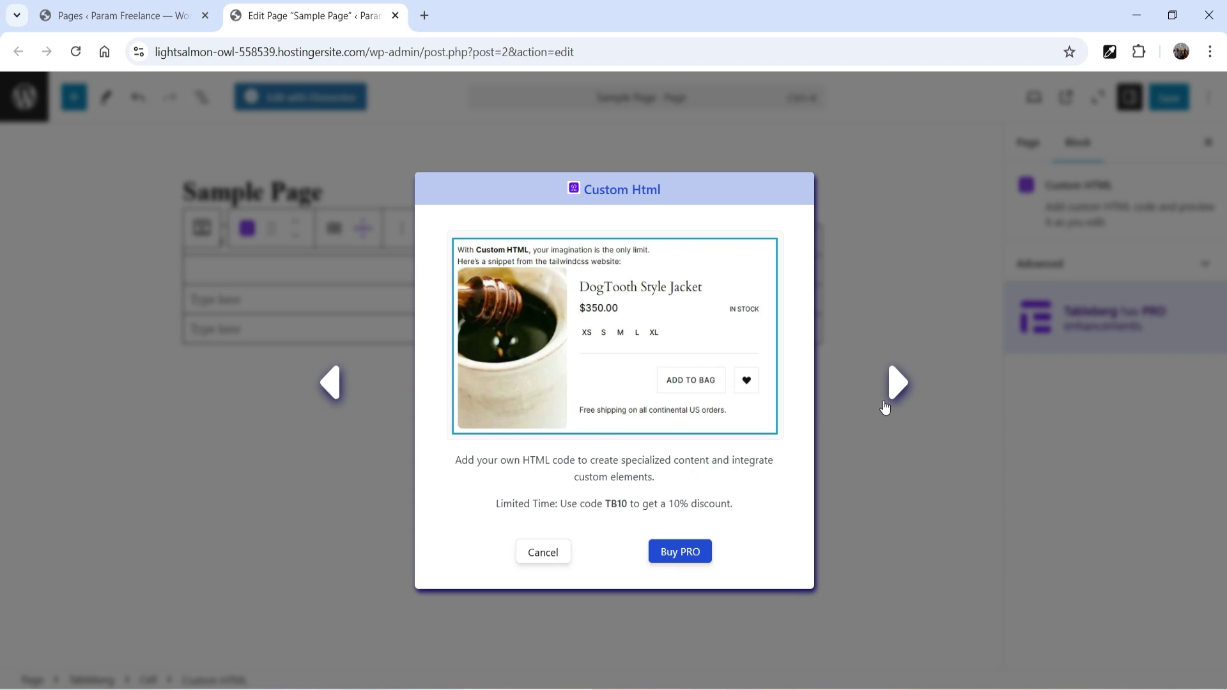
pyautogui.click(545, 554)
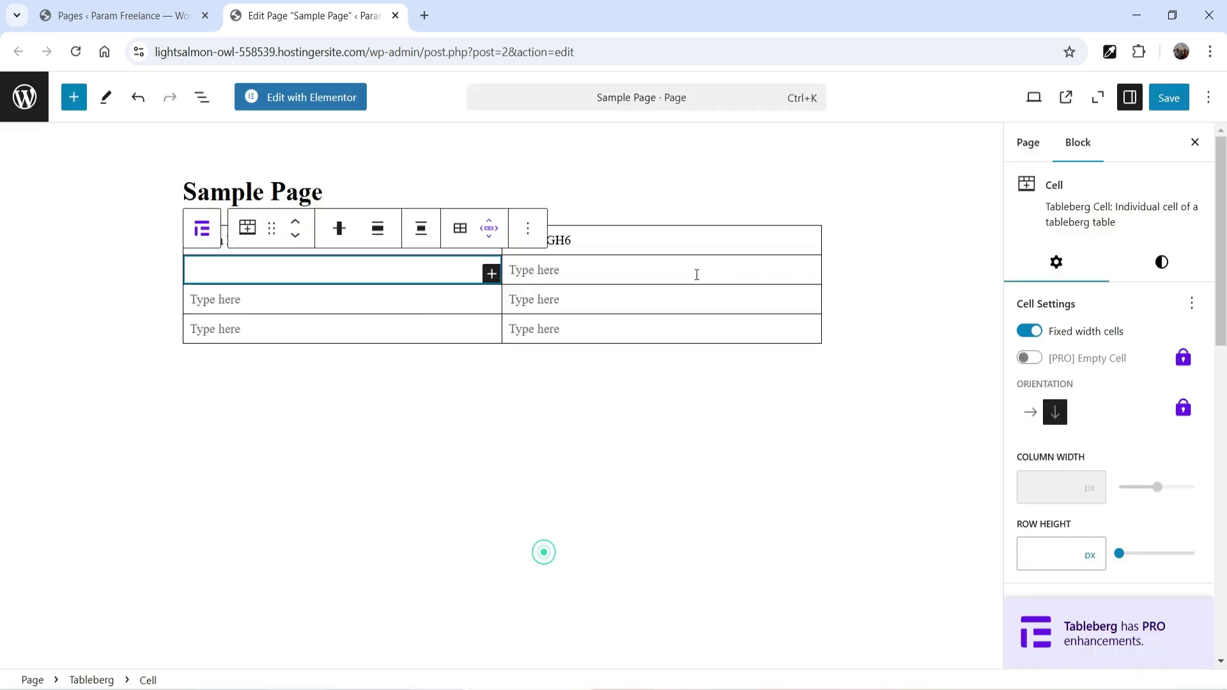
pyautogui.click(491, 274)
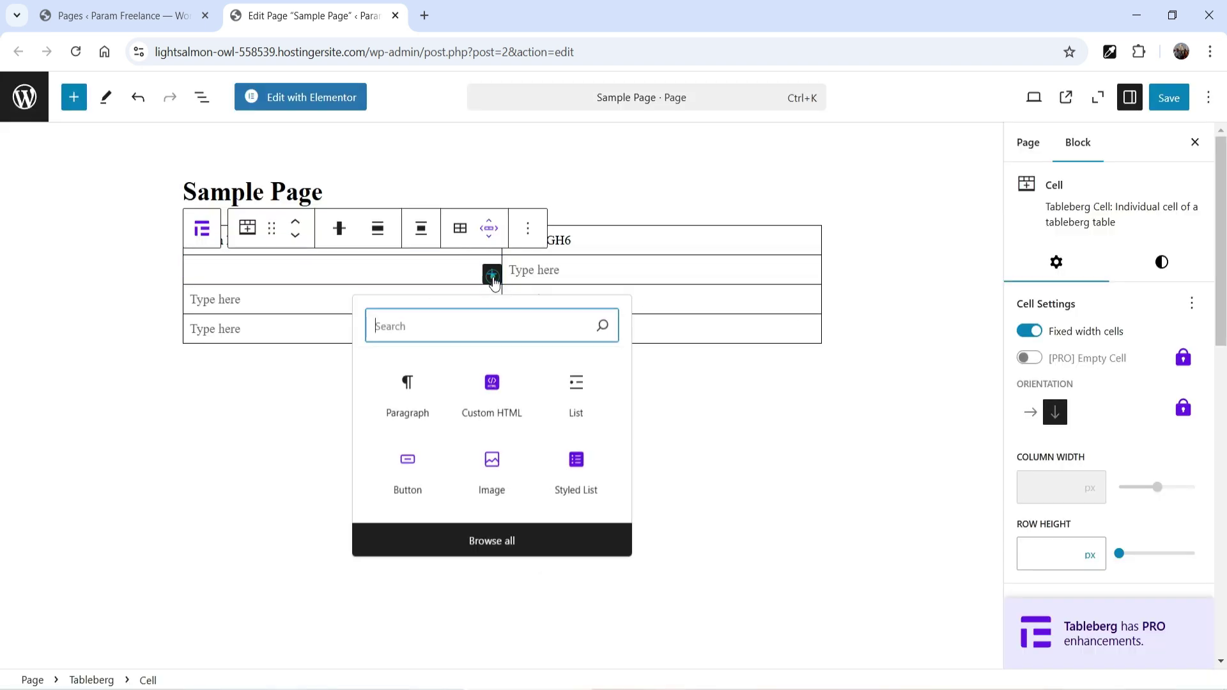
pyautogui.click(476, 498)
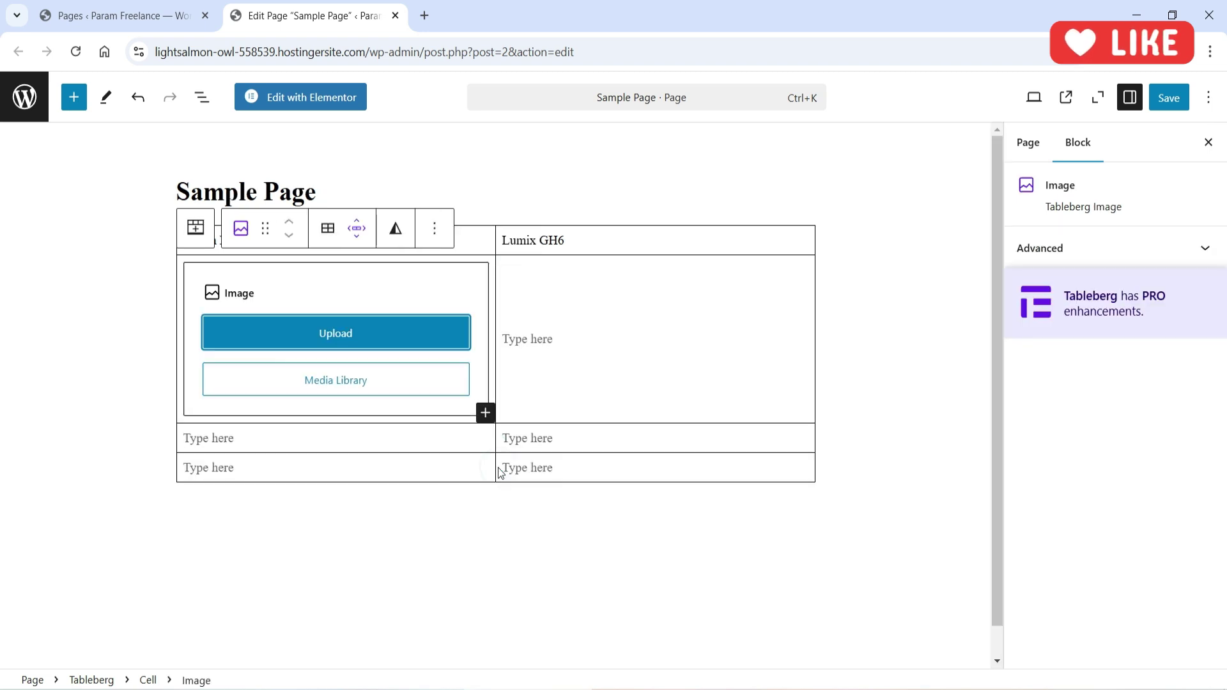
pyautogui.click(361, 333)
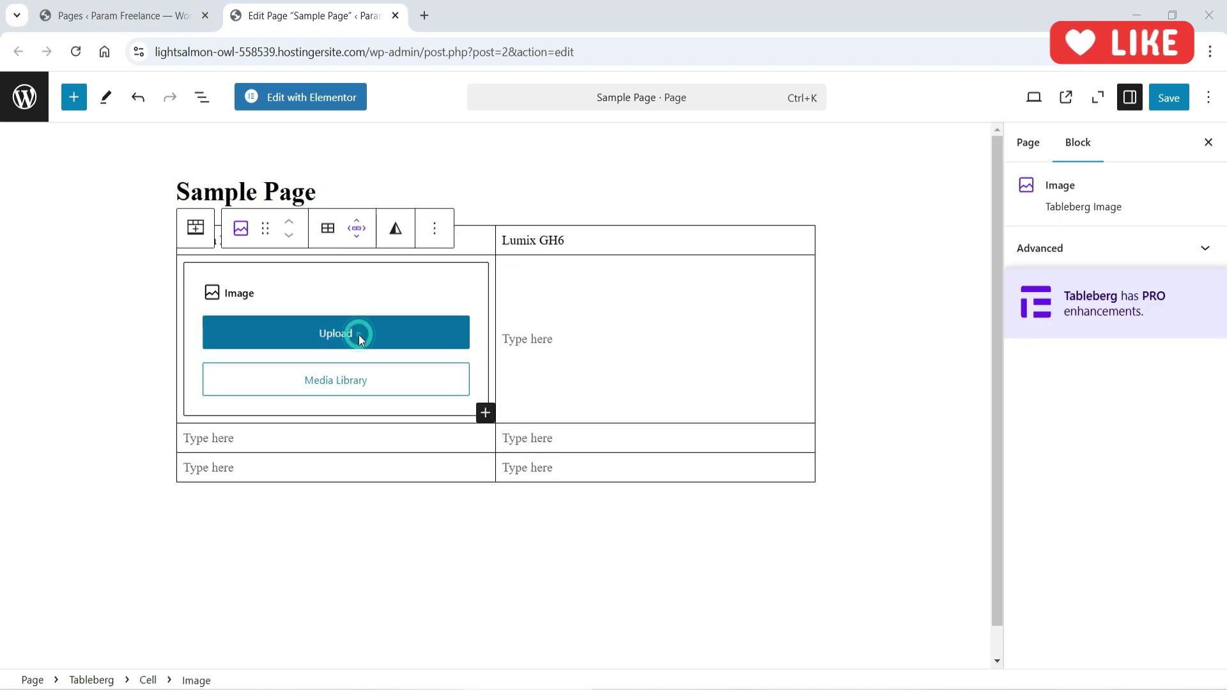
pyautogui.doubleClick(381, 234)
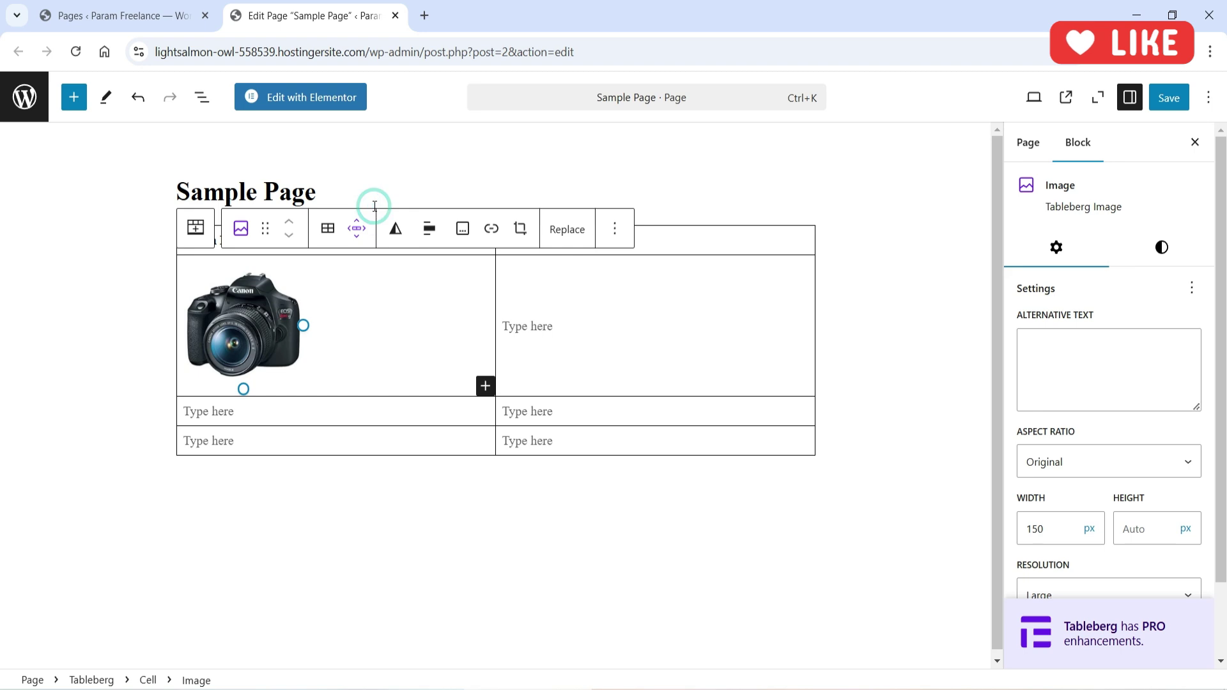
pyautogui.moveTo(303, 326); pyautogui.dragTo(364, 328)
pyautogui.click(429, 229)
pyautogui.click(473, 353)
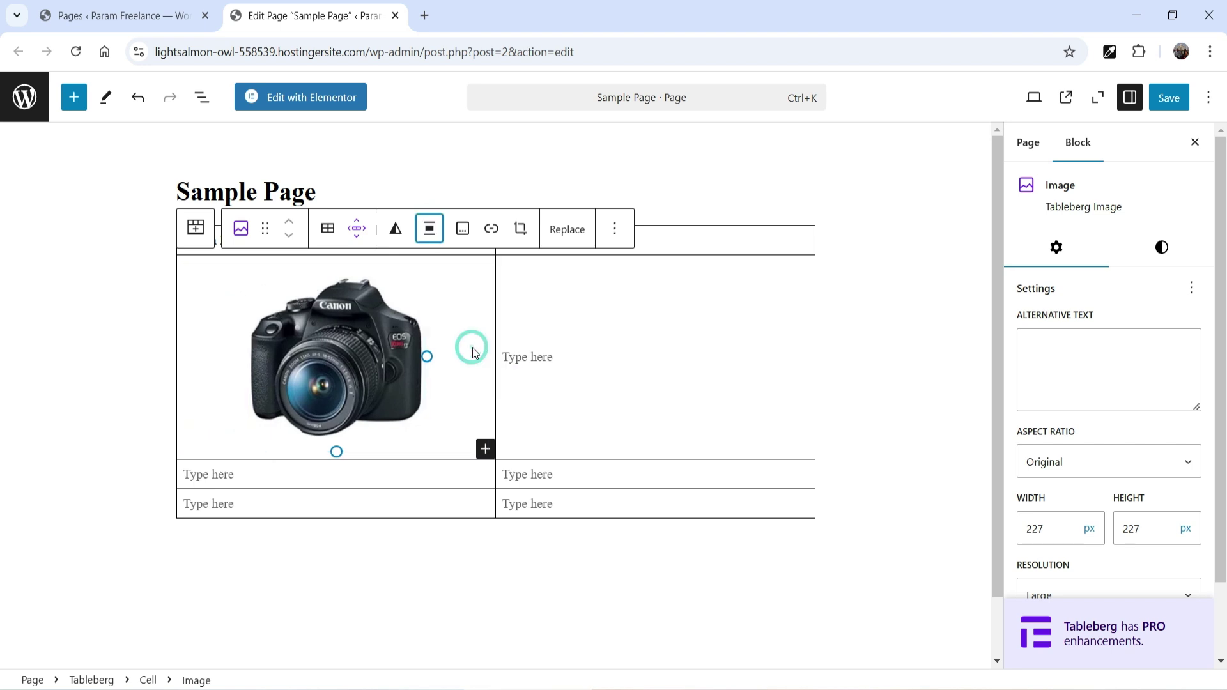
# Add the Lumix camera photo under Lumix GH6, resized to about 302 px and centred.
pyautogui.click(589, 356)
pyautogui.click(806, 266)
pyautogui.click(947, 413)
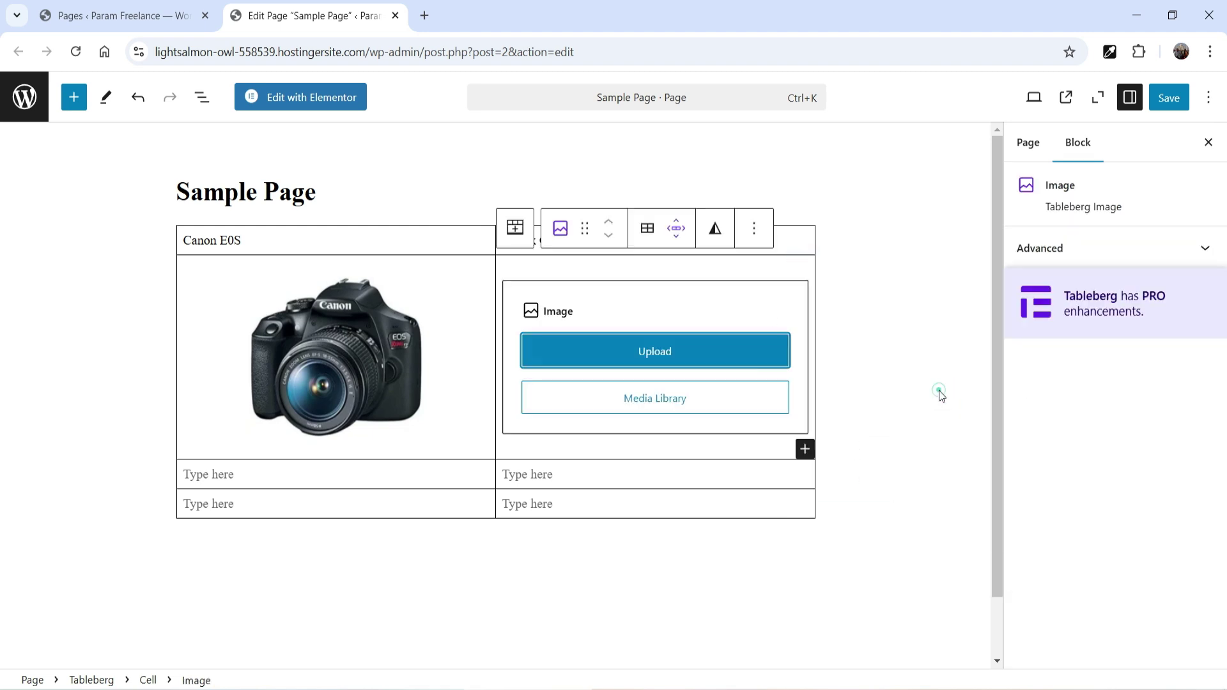
pyautogui.click(658, 351)
pyautogui.doubleClick(459, 228)
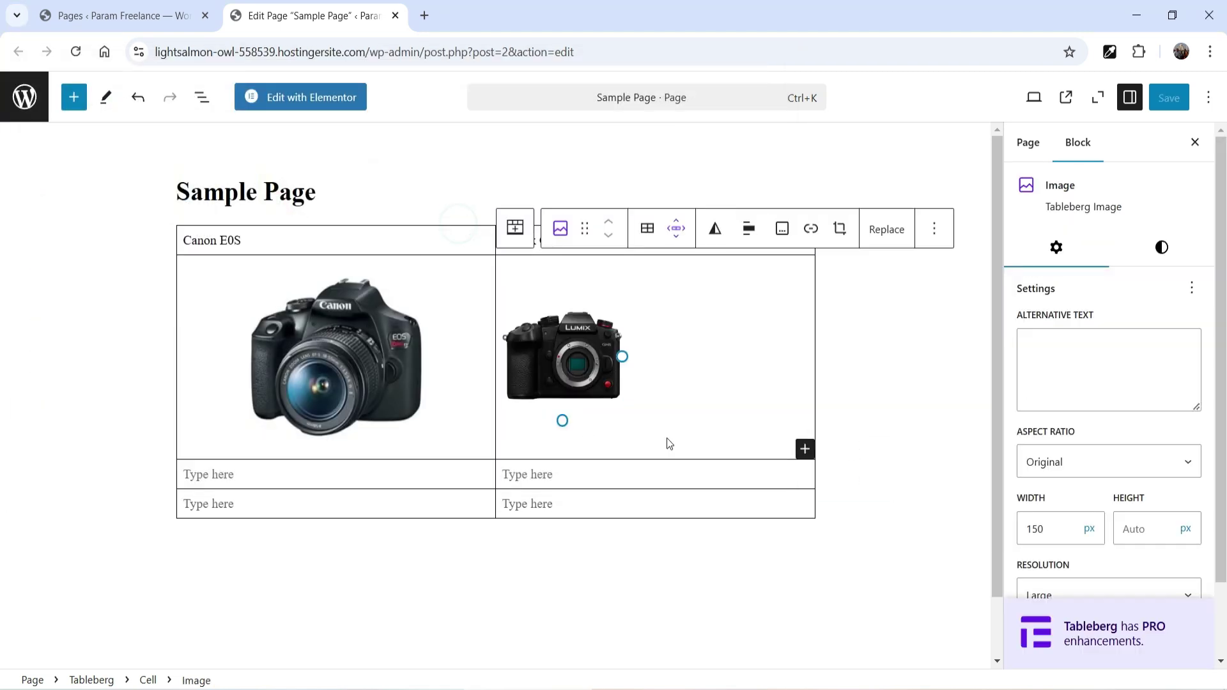
pyautogui.moveTo(622, 357); pyautogui.dragTo(740, 383)
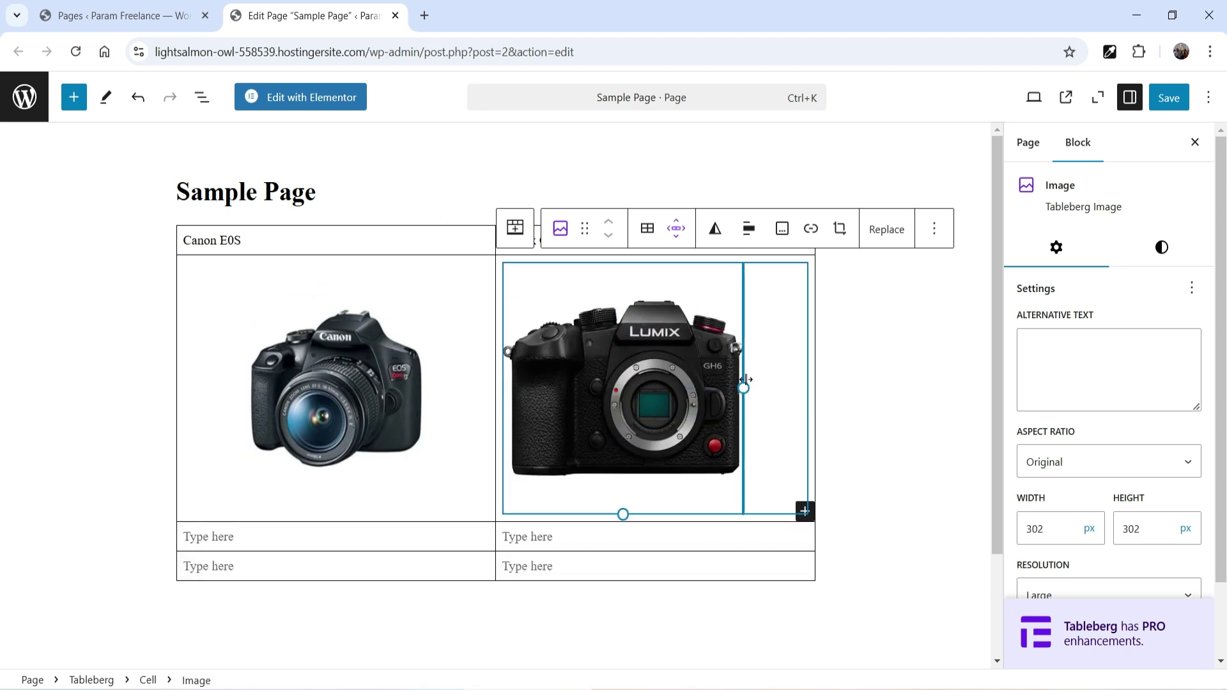
pyautogui.click(749, 229)
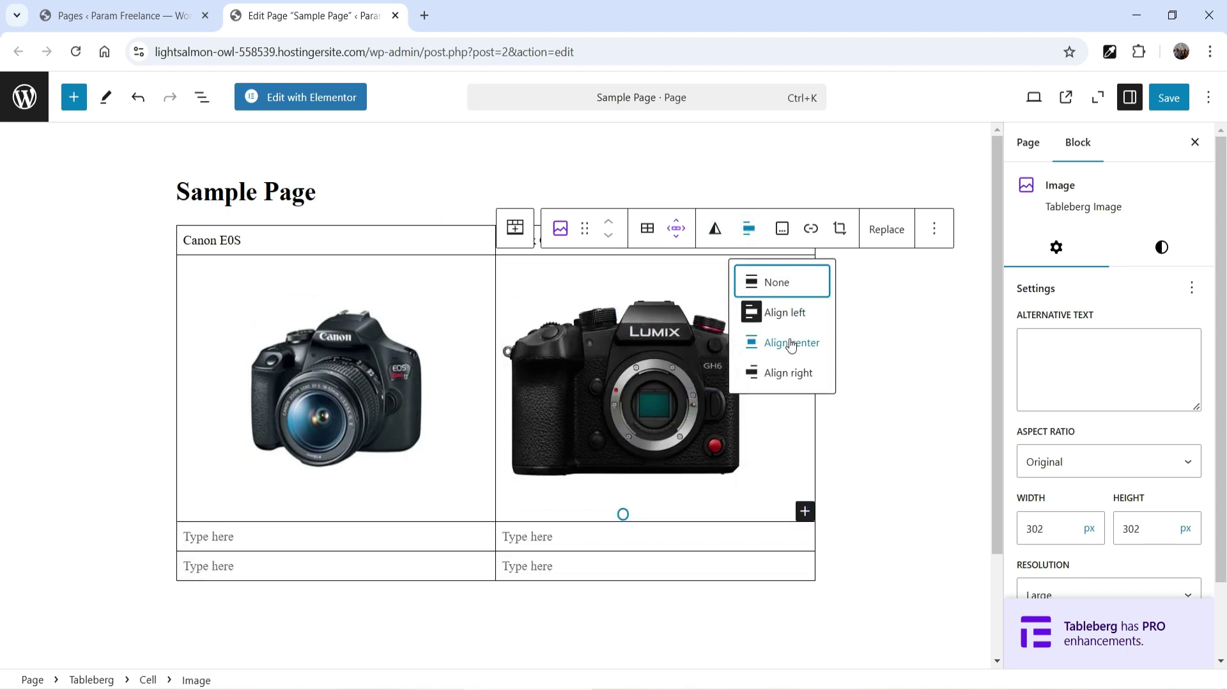
pyautogui.click(787, 343)
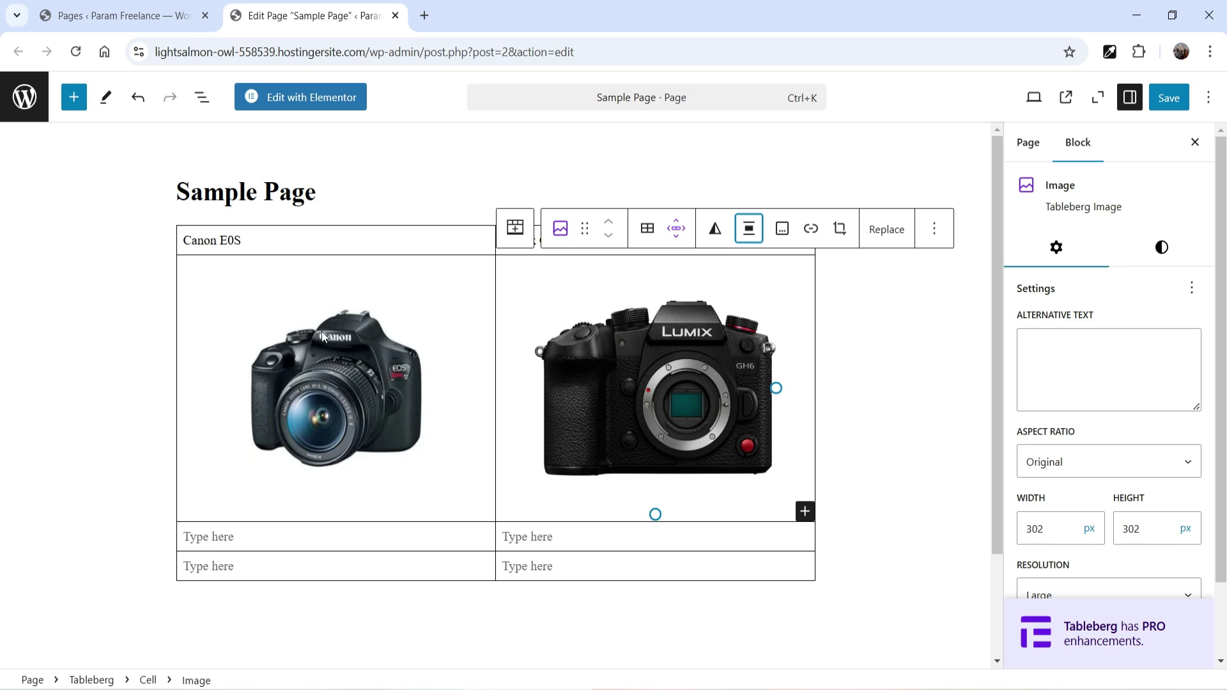
pyautogui.click(273, 537)
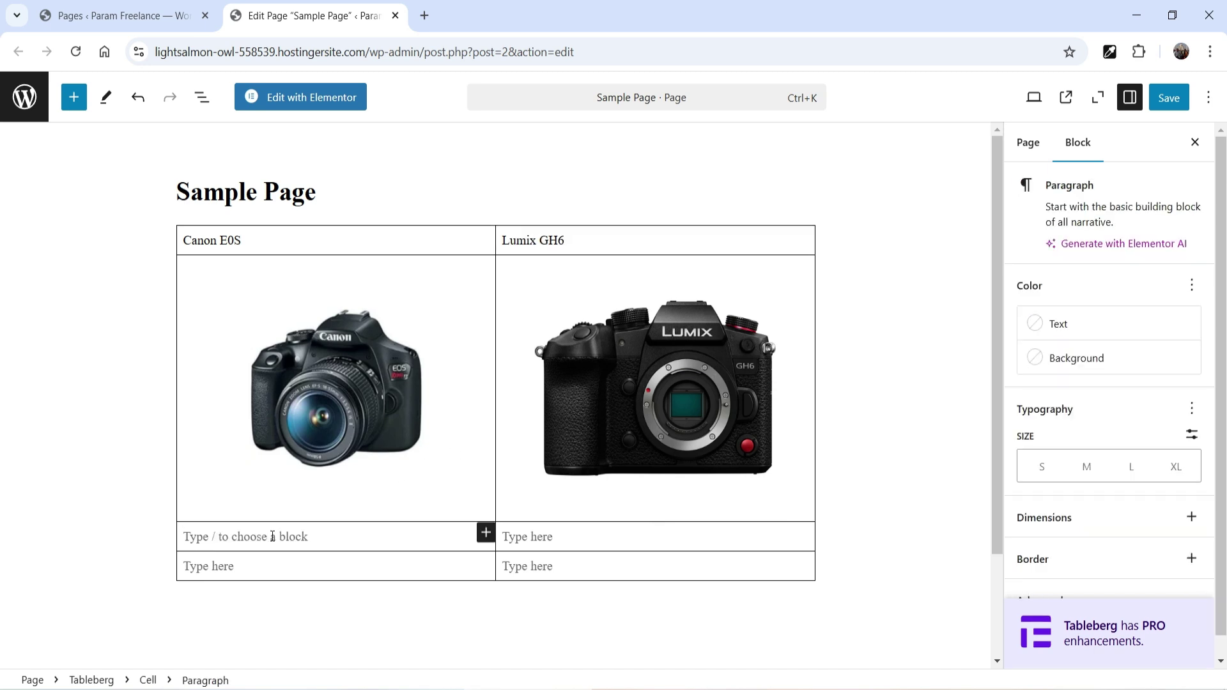
# Add a bulleted list under Canon with Weather Sealing, Touchscreen LCD, Articulating Screen.
pyautogui.click(486, 533)
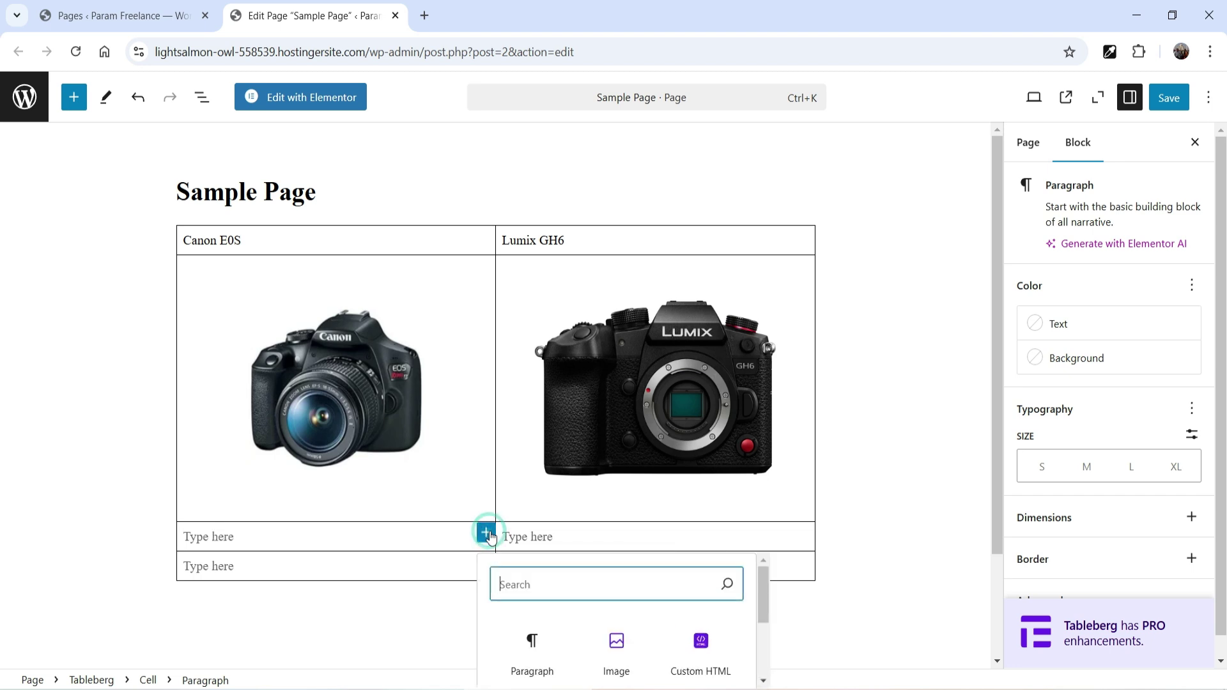
pyautogui.scroll(-2, 601, 515)
pyautogui.click(530, 587)
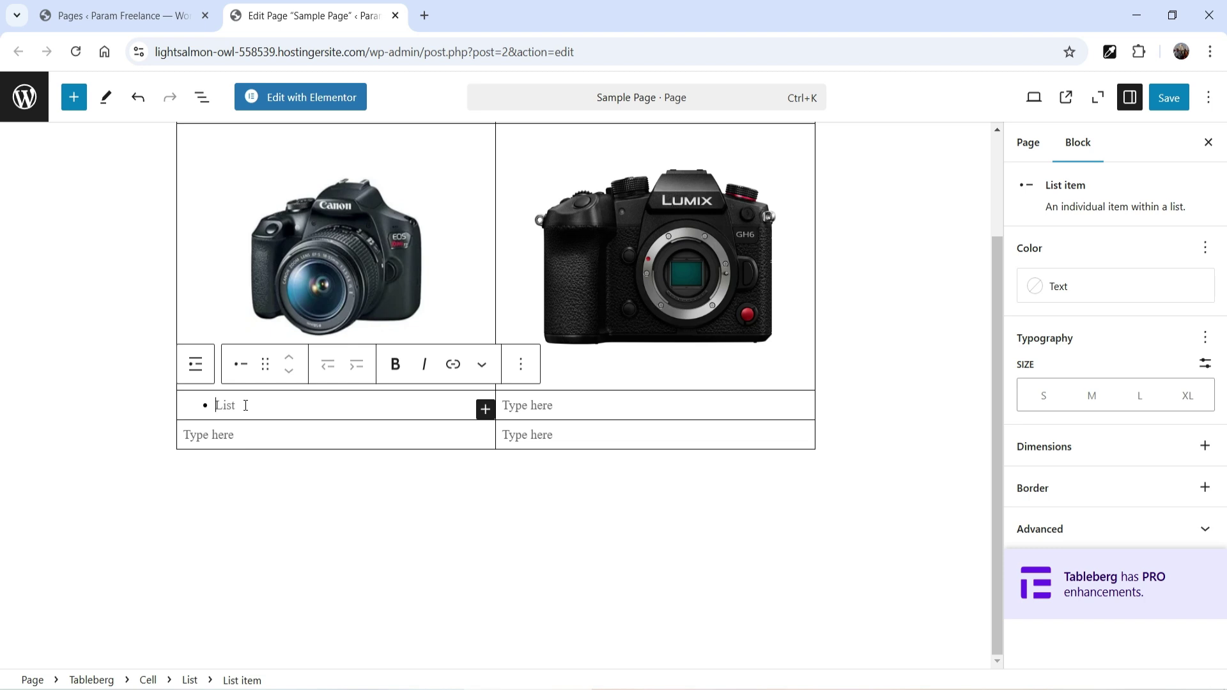
pyautogui.write('Weather Sealing')
pyautogui.scroll(2, 235, 408)
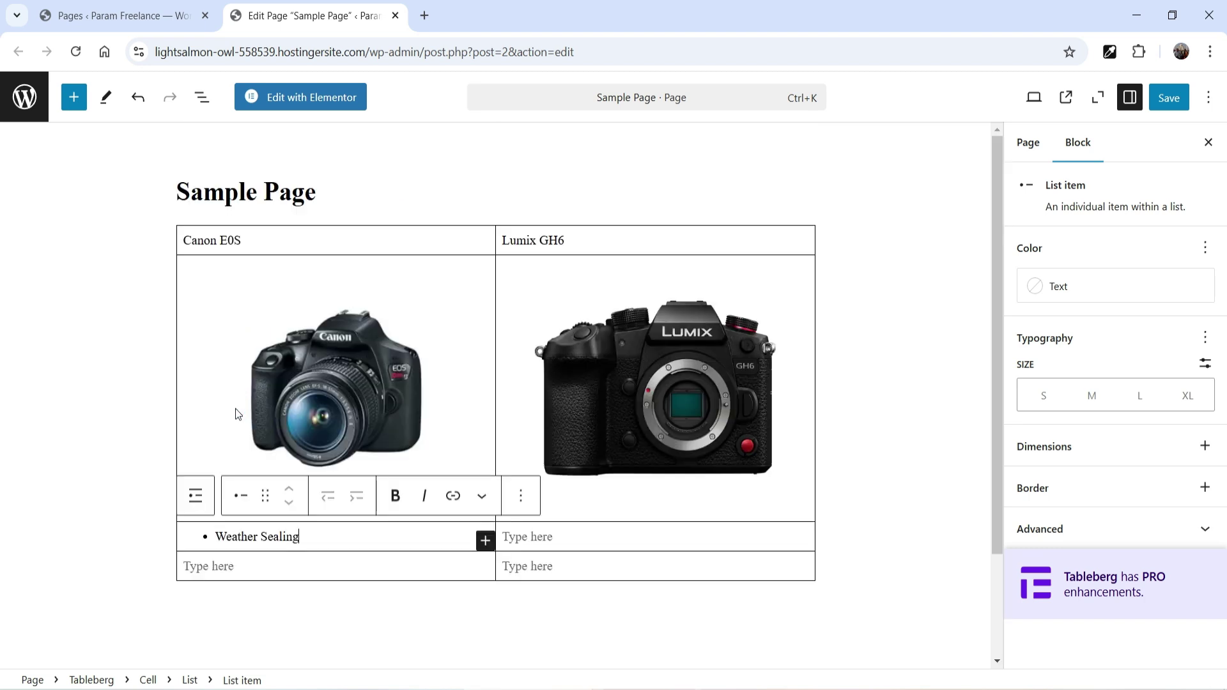
pyautogui.press('Return')
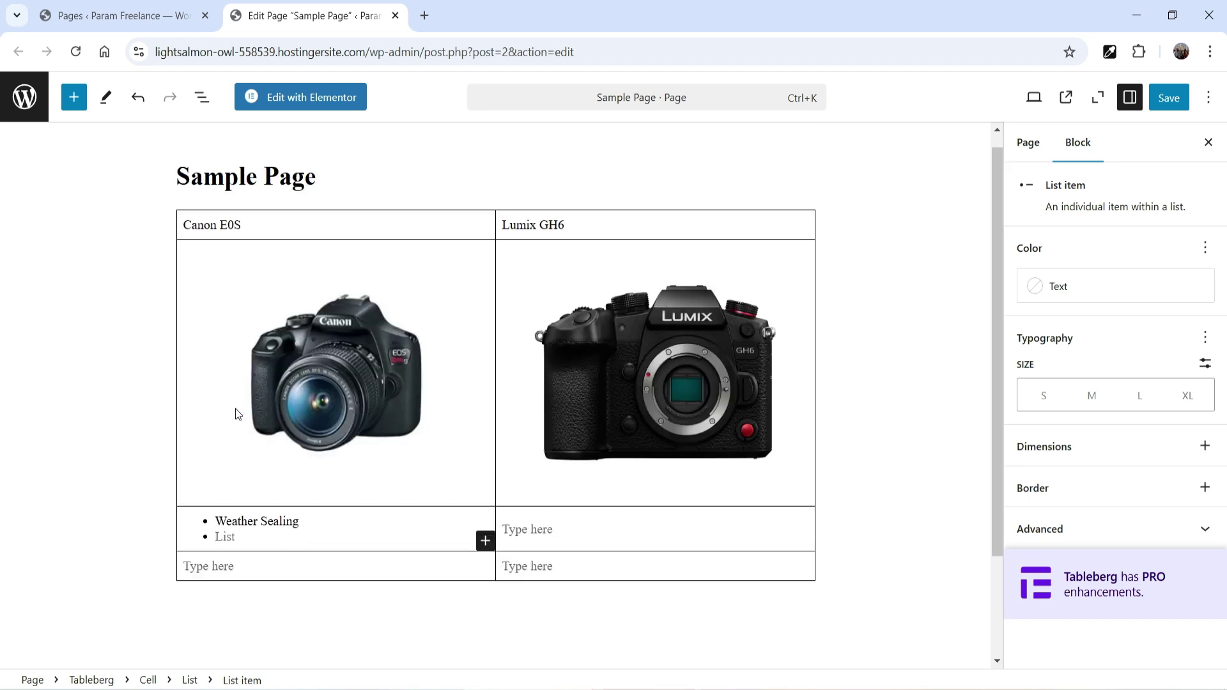
pyautogui.write('Touchscreen LCD')
pyautogui.press('Return')
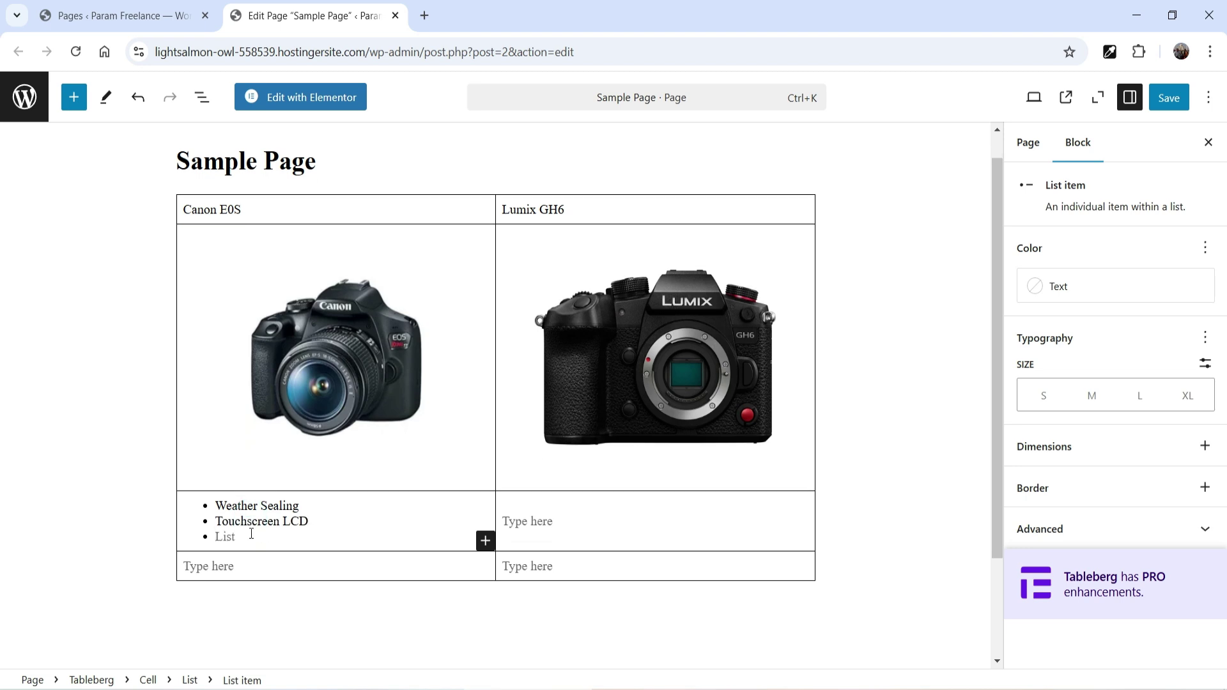
pyautogui.write('Articulating Screen')
# Add bullets Wi-Fi Connectivity, High ISO Performance, Fast Autofocus, Multiple Autofocus Points, Dual Card Slots.
pyautogui.press('Return')
pyautogui.write('Wi-Fi Connectivity')
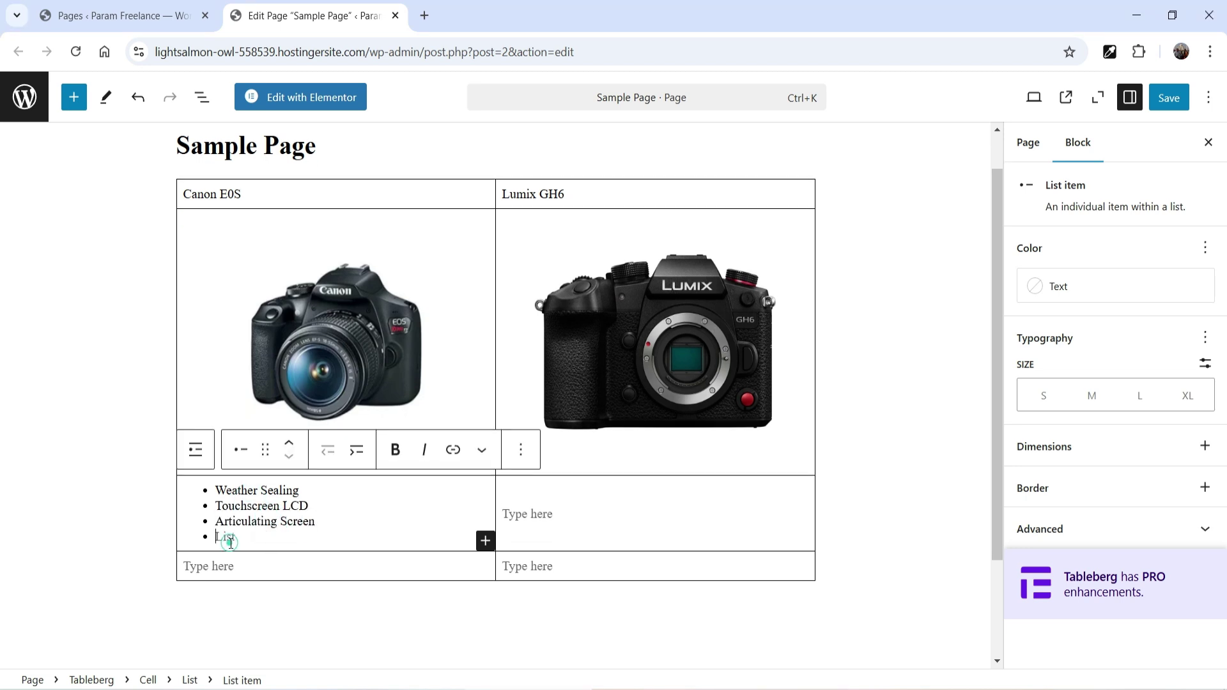
pyautogui.press('Return')
pyautogui.write('High ISO Performance')
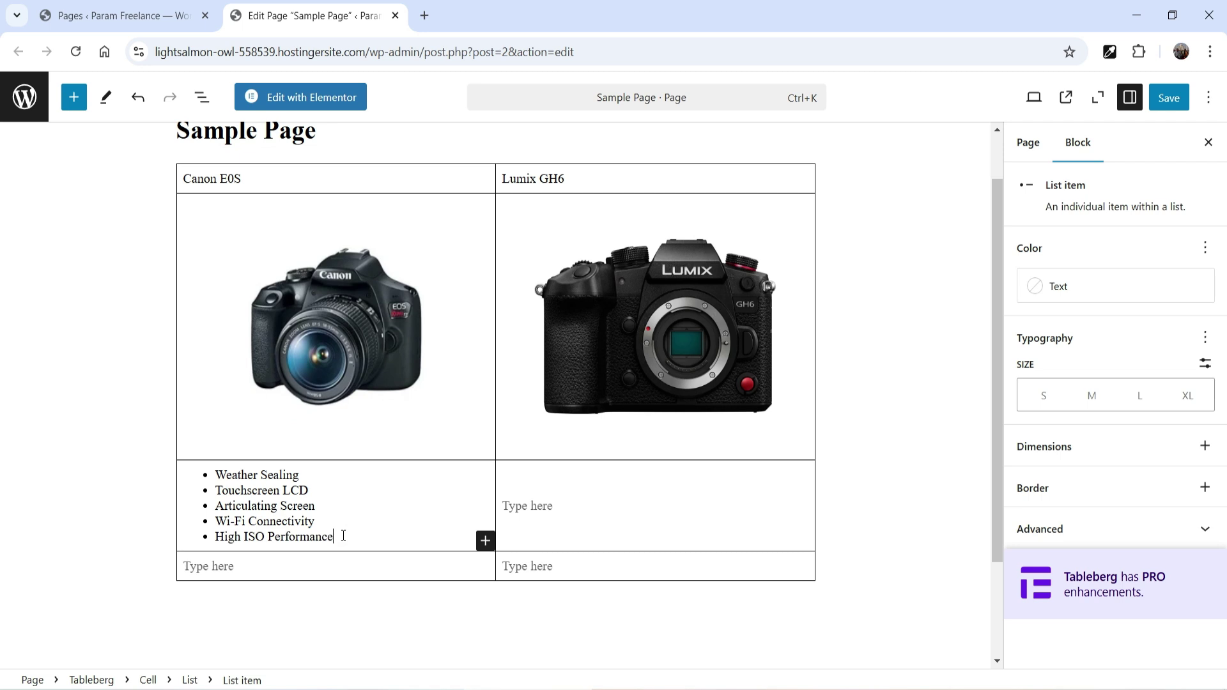
pyautogui.press('Return')
pyautogui.write('Fast Autofocus')
pyautogui.press('Return')
pyautogui.write('Multiple Autofocus Points')
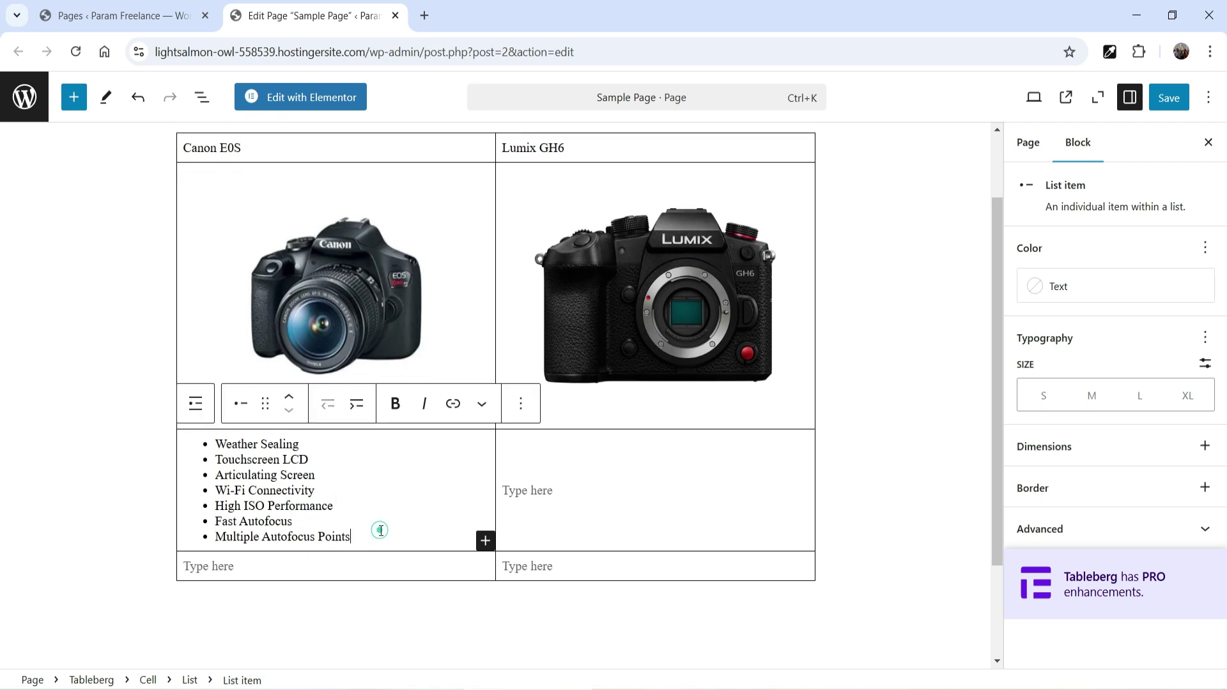
pyautogui.press('Return')
pyautogui.write('Dual Card Slots')
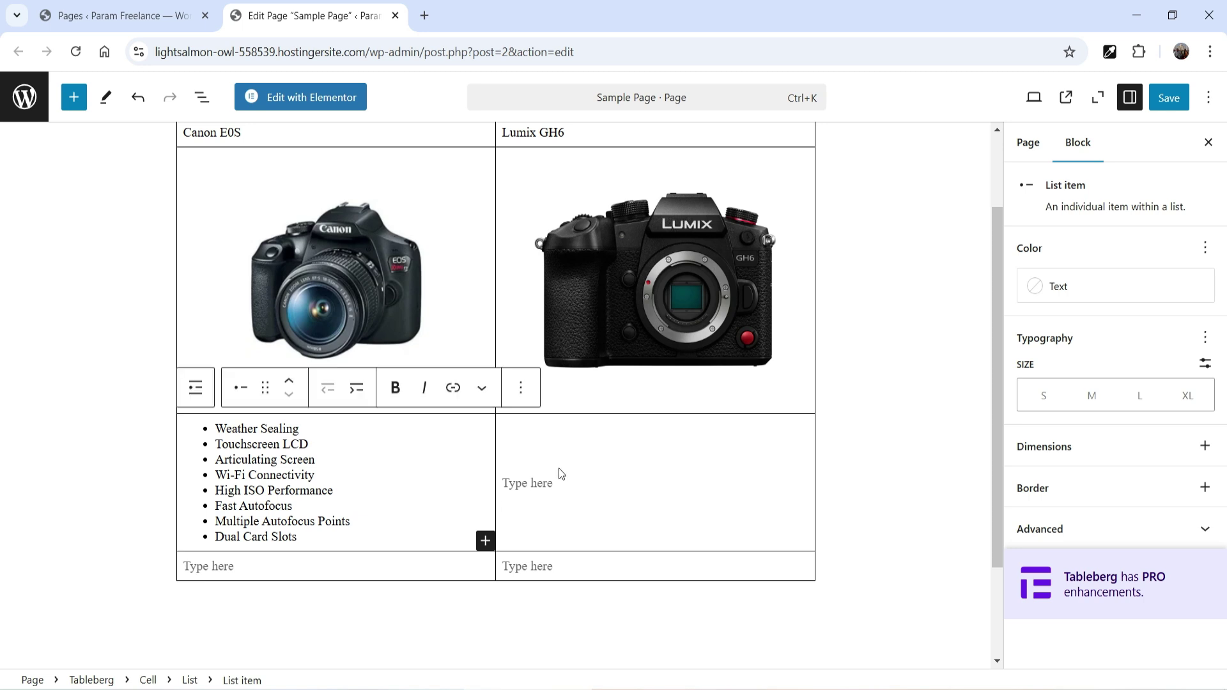
# Paste the same eight-item feature list as bullets into the Lumix GH6 third-row cell.
pyautogui.click(599, 472)
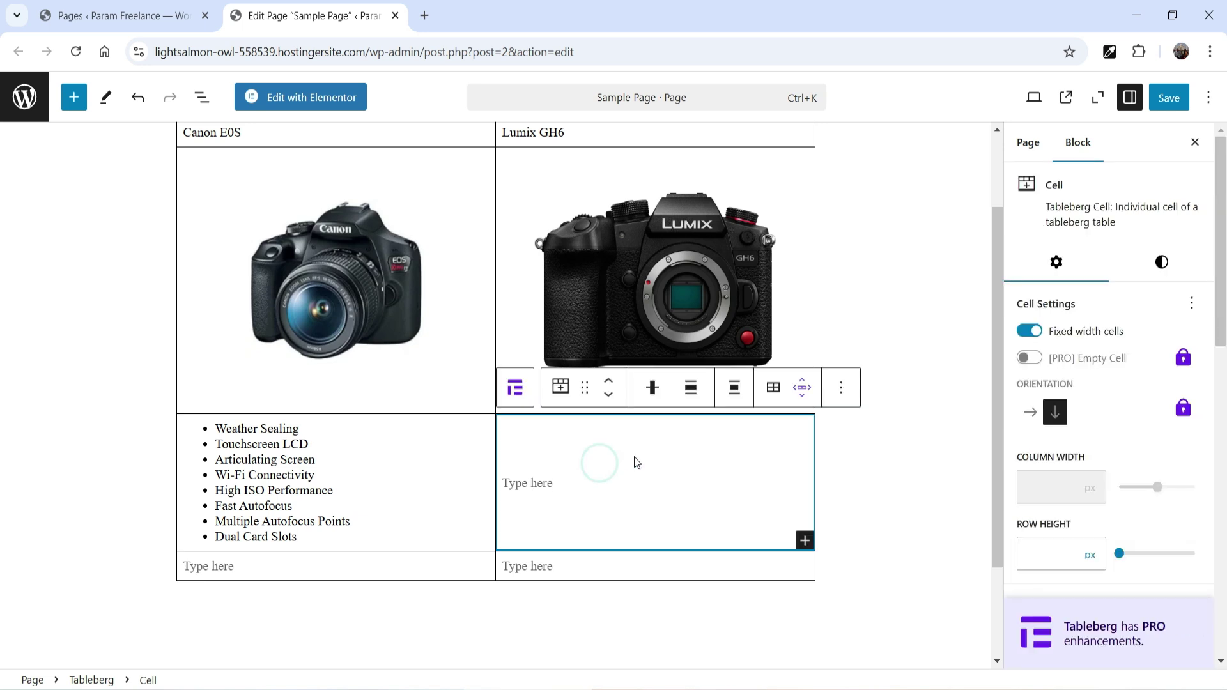
pyautogui.click(804, 540)
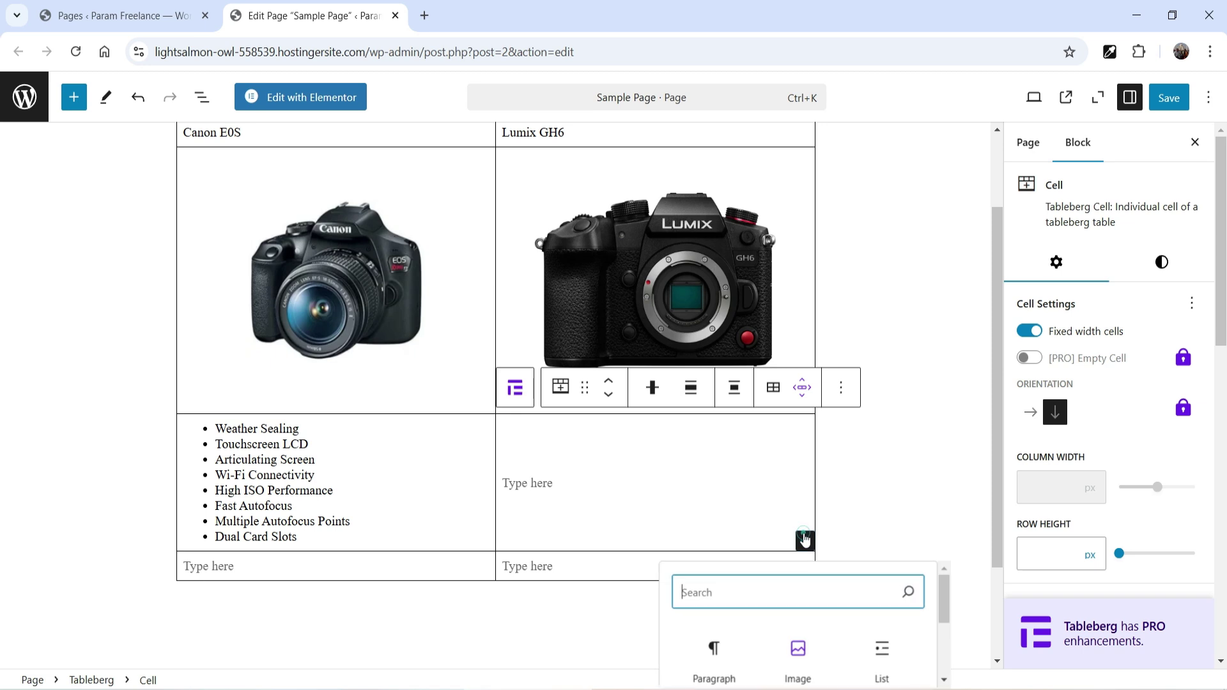
pyautogui.click(882, 531)
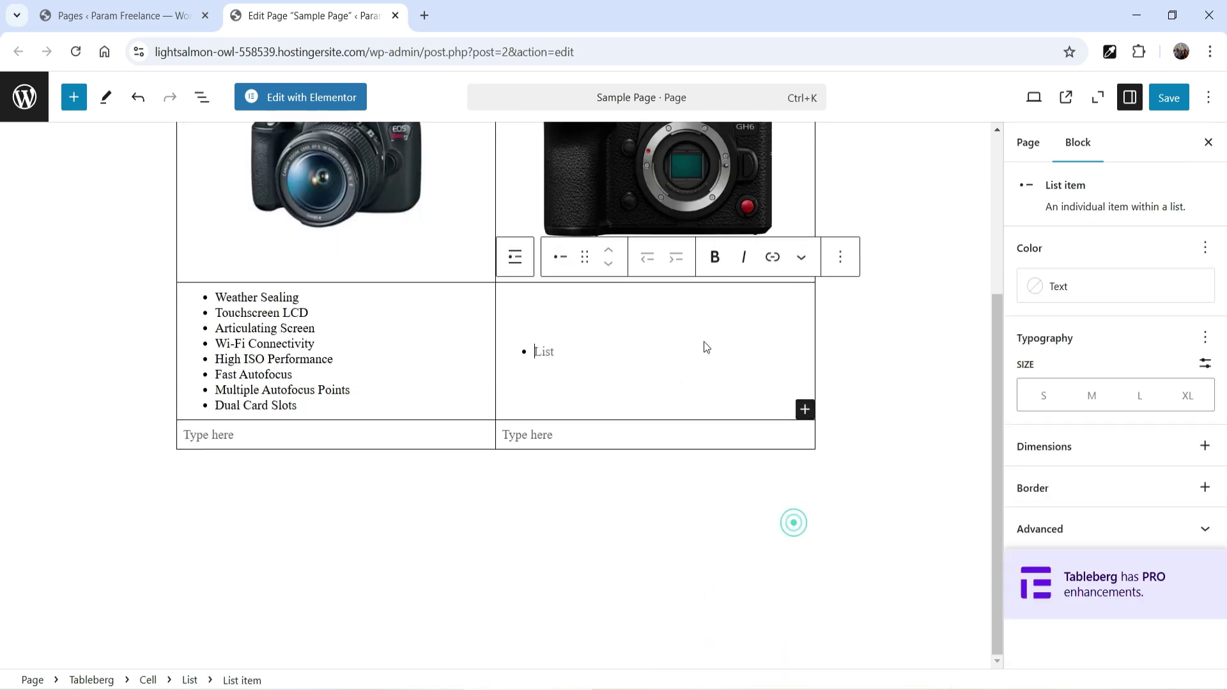
pyautogui.write('Weather Sealing Touchscreen LCD Articulating Screen Wi-Fi Connectivity High ISO Performance Fast Autofocus Multiple Autofocus Points Dual Card Slots')
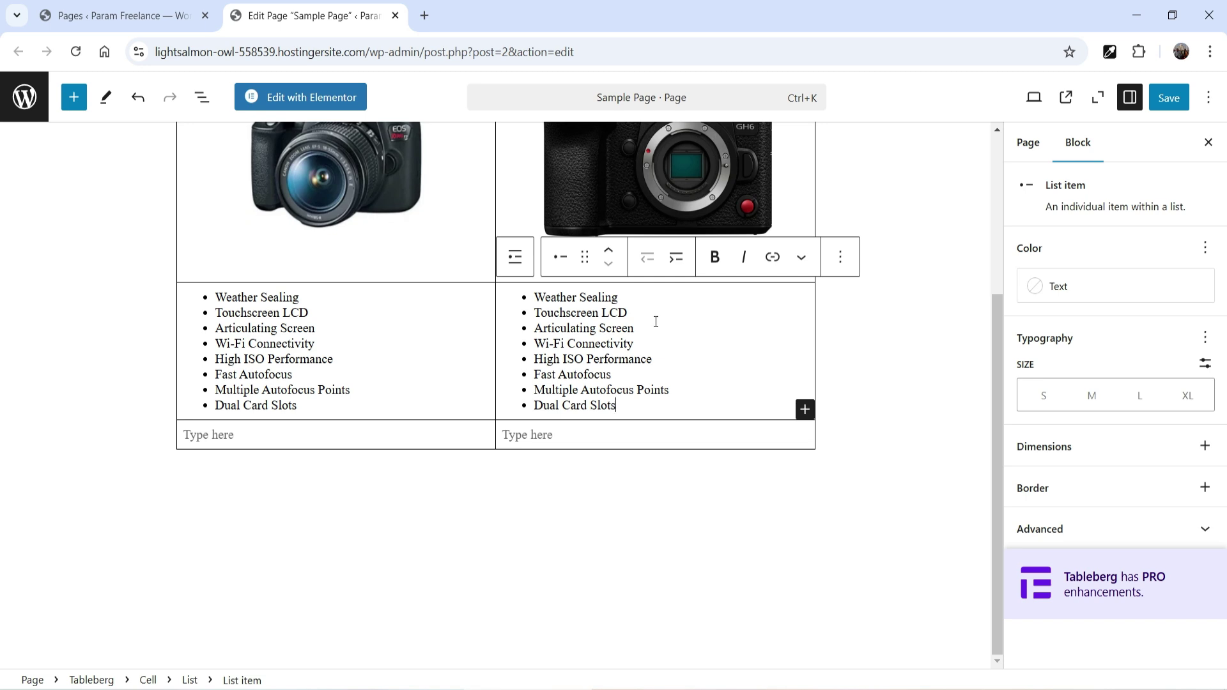
pyautogui.click(451, 523)
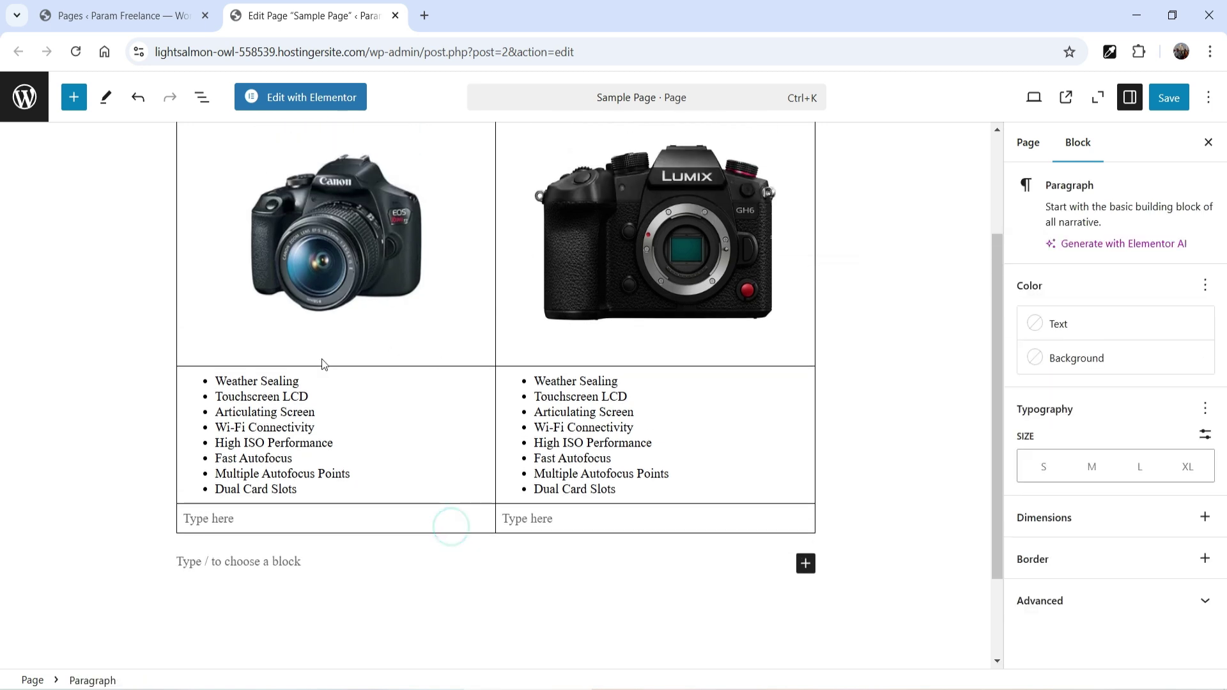
# Insert a 'Buy Now' button in the Canon column's bottom cell at 75% width.
pyautogui.click(310, 513)
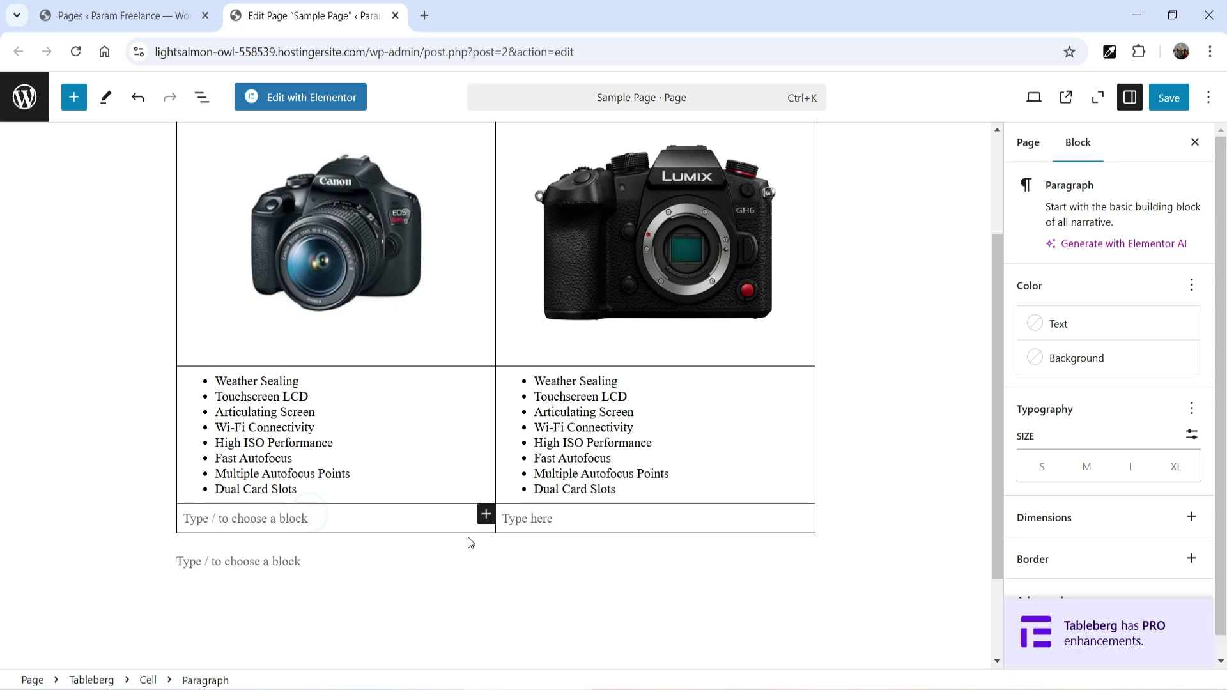
pyautogui.click(486, 517)
pyautogui.scroll(-2, 640, 524)
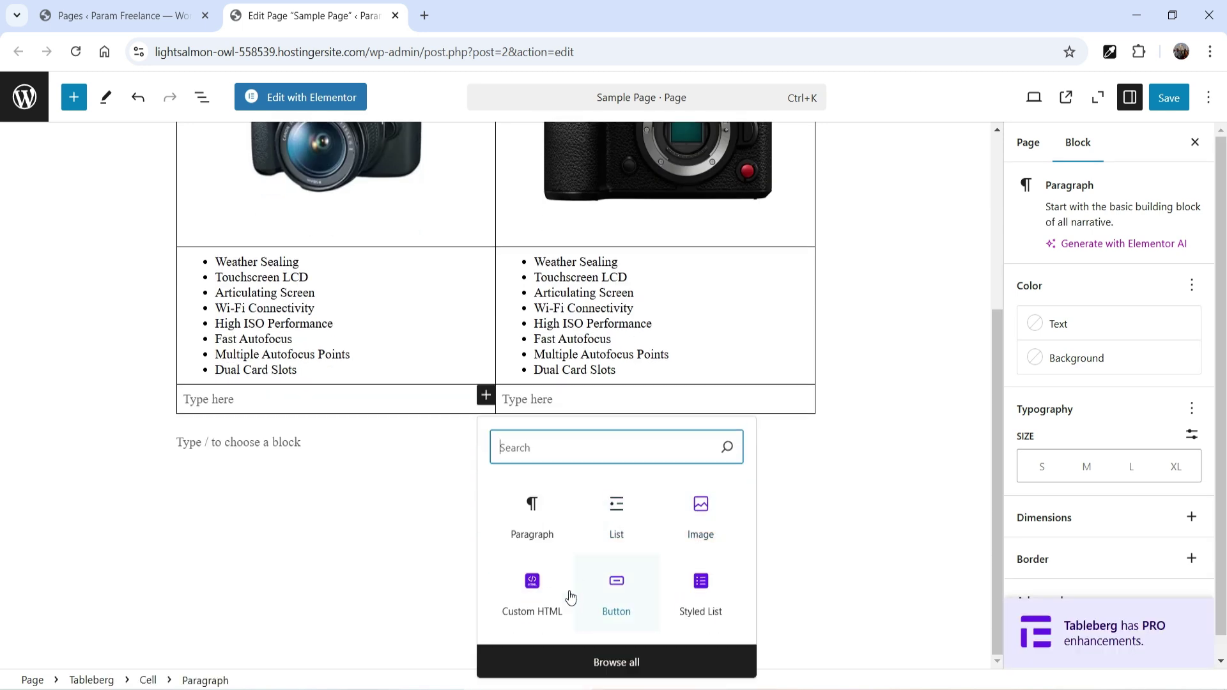
pyautogui.click(622, 601)
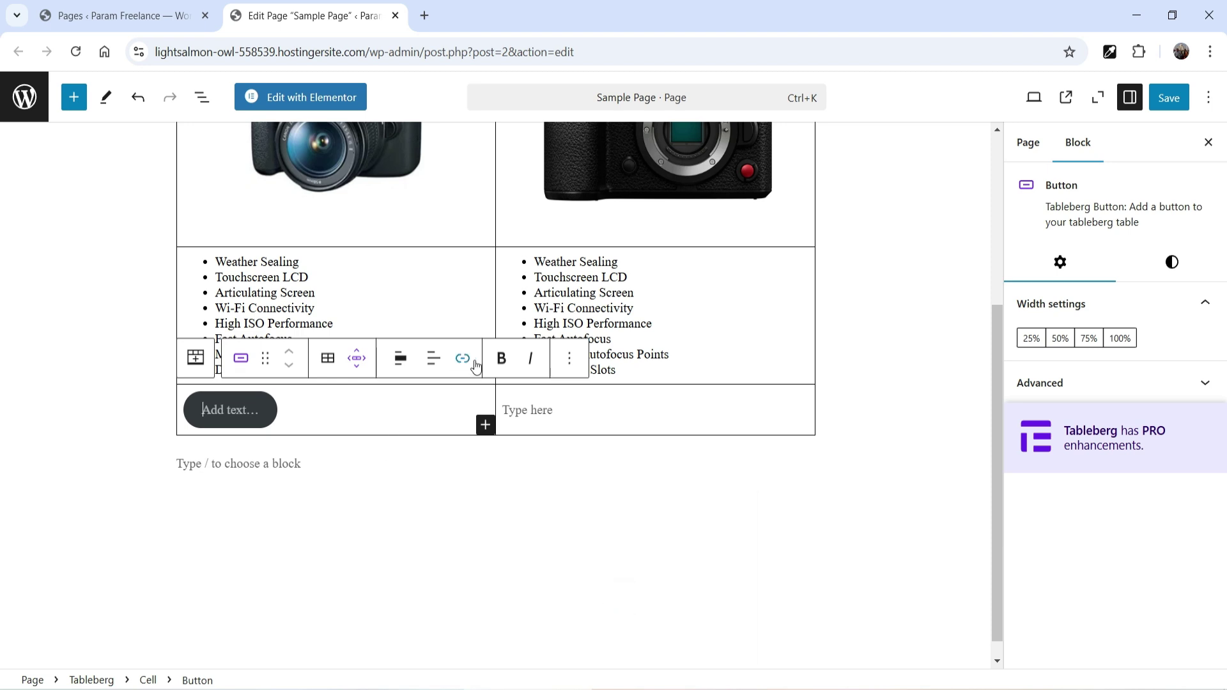
pyautogui.scroll(2, 239, 410)
pyautogui.write('B')
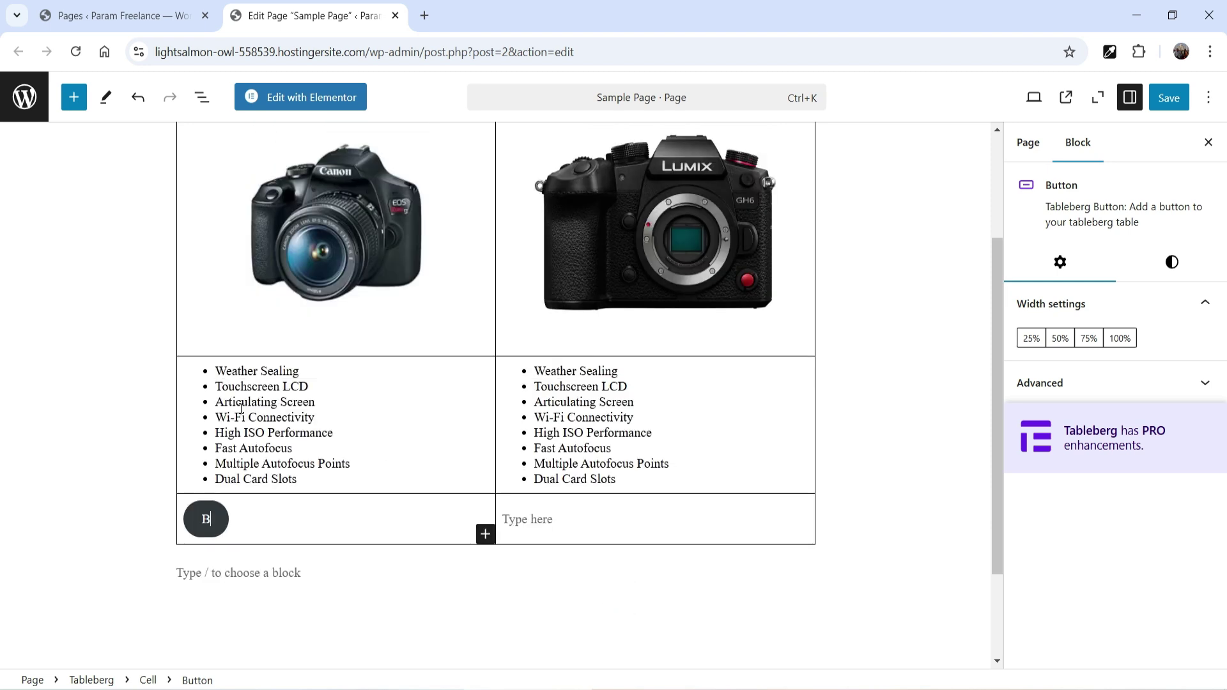
pyautogui.write('uy Now')
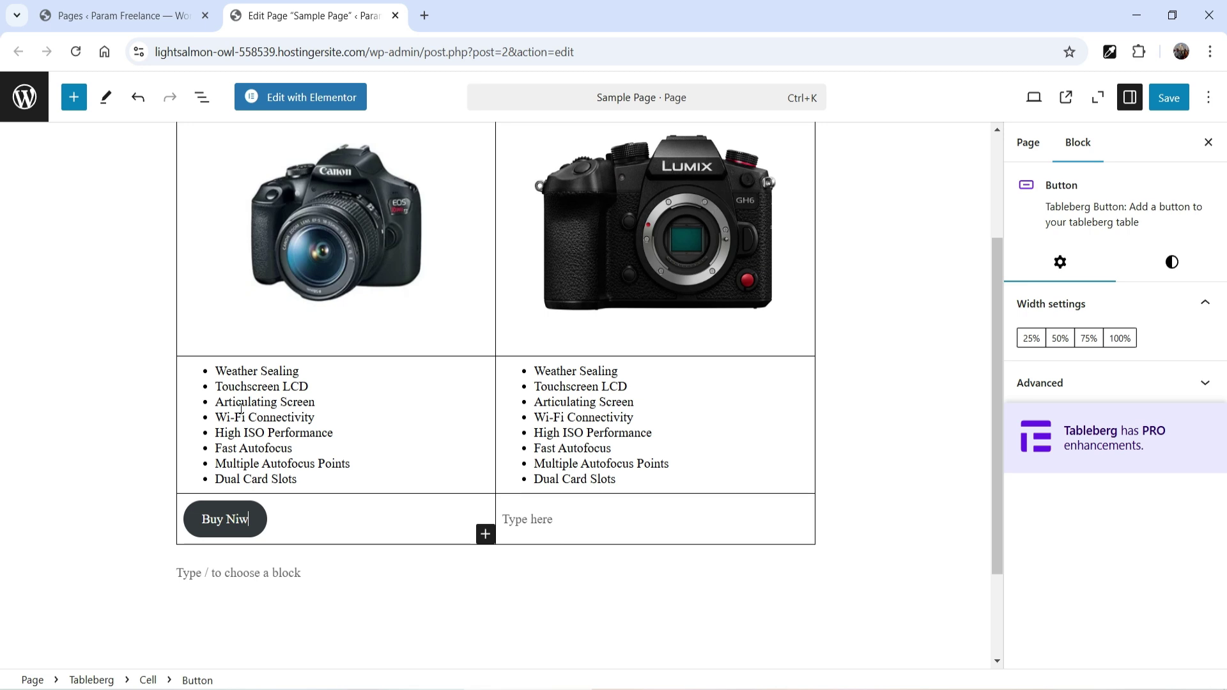
pyautogui.click(1089, 338)
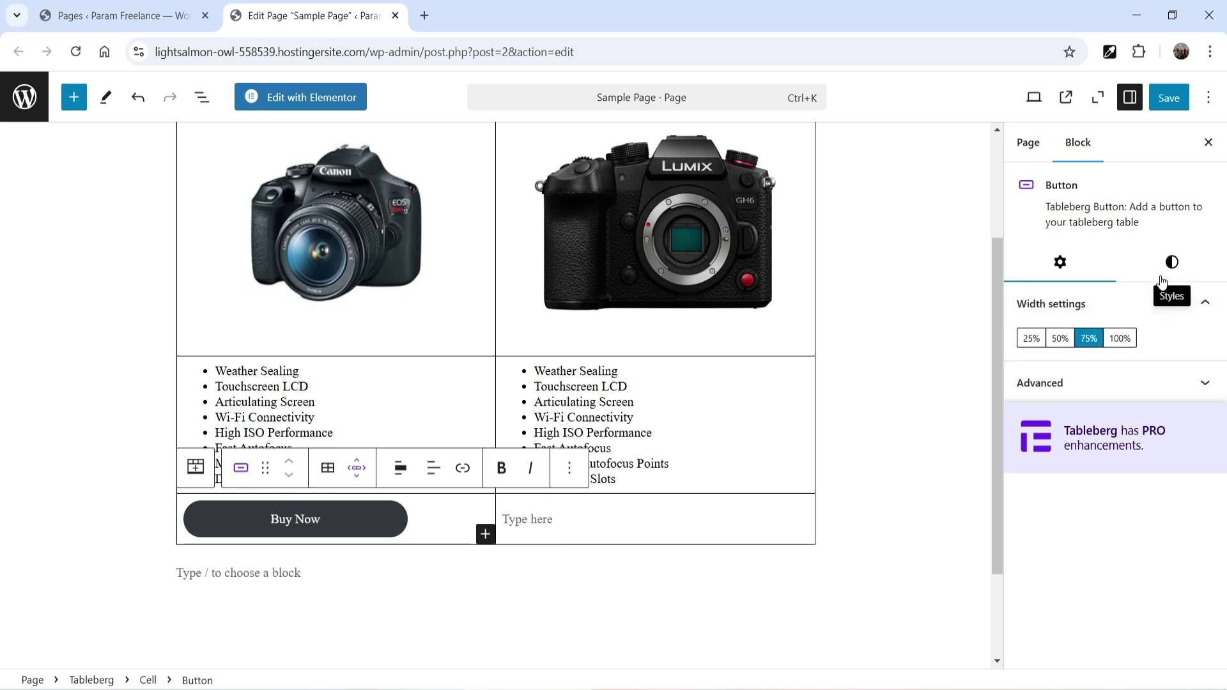
pyautogui.click(438, 472)
# Centre the Buy Now button's text and the button itself within the cell.
pyautogui.click(455, 551)
pyautogui.click(403, 472)
pyautogui.click(442, 581)
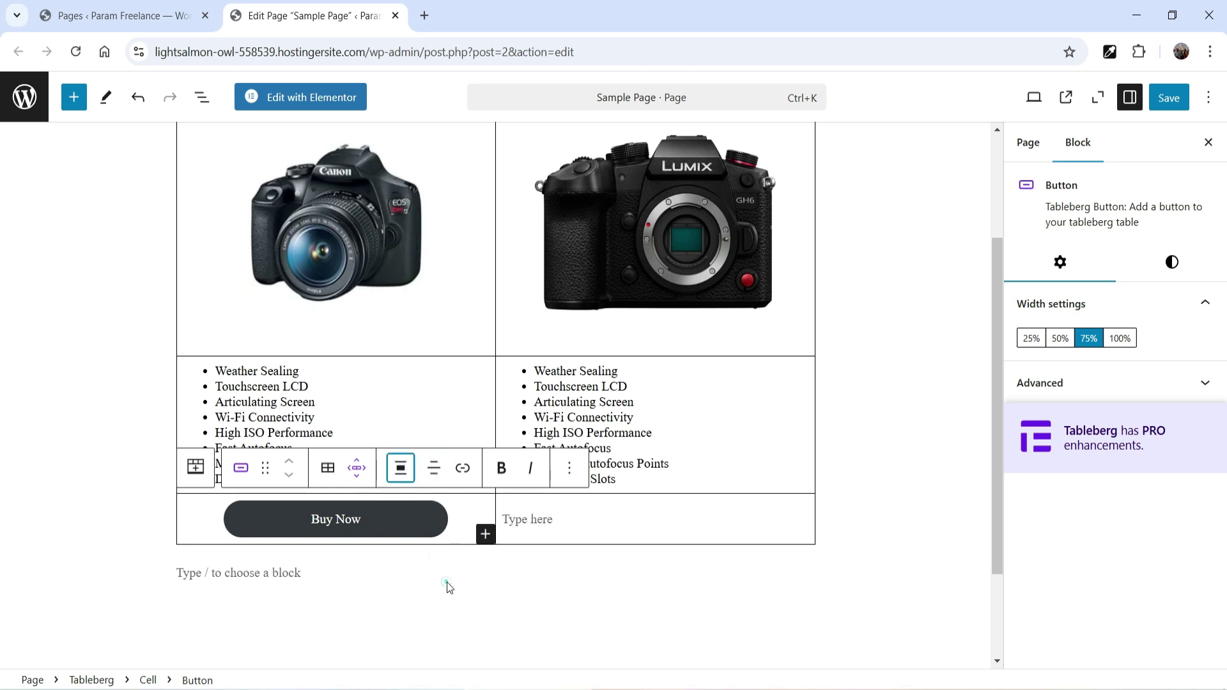
# Set the button's background colour to dark blue #161D96.
pyautogui.click(1172, 262)
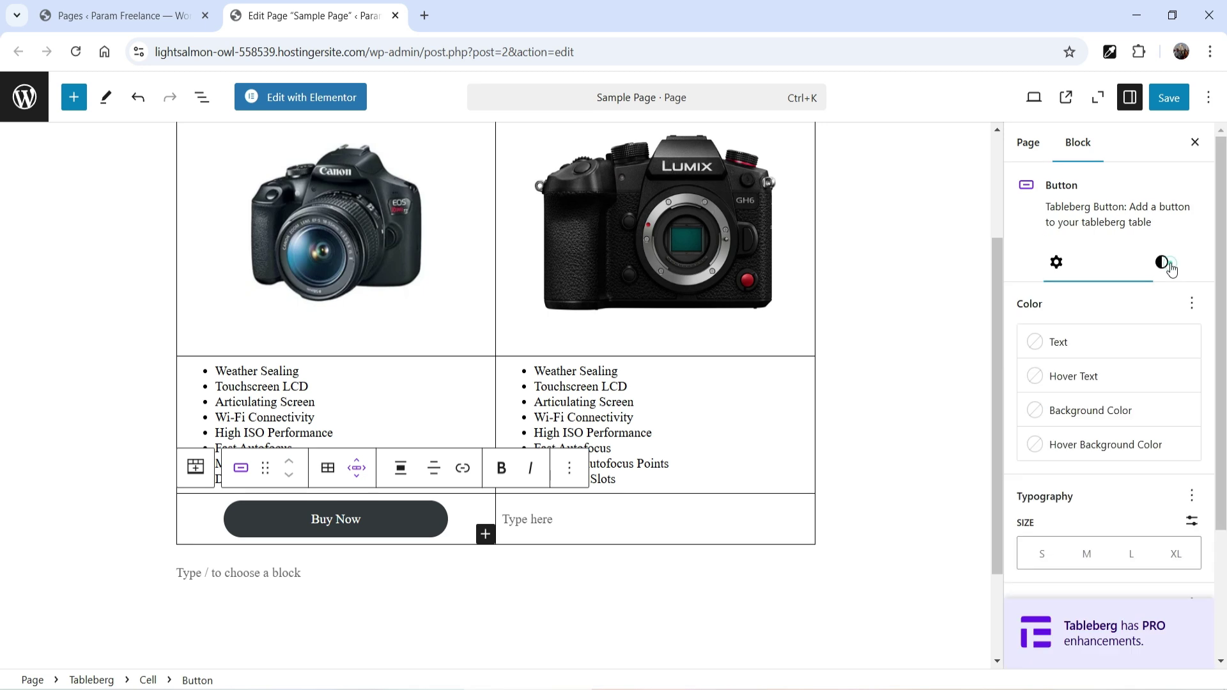
pyautogui.click(1052, 417)
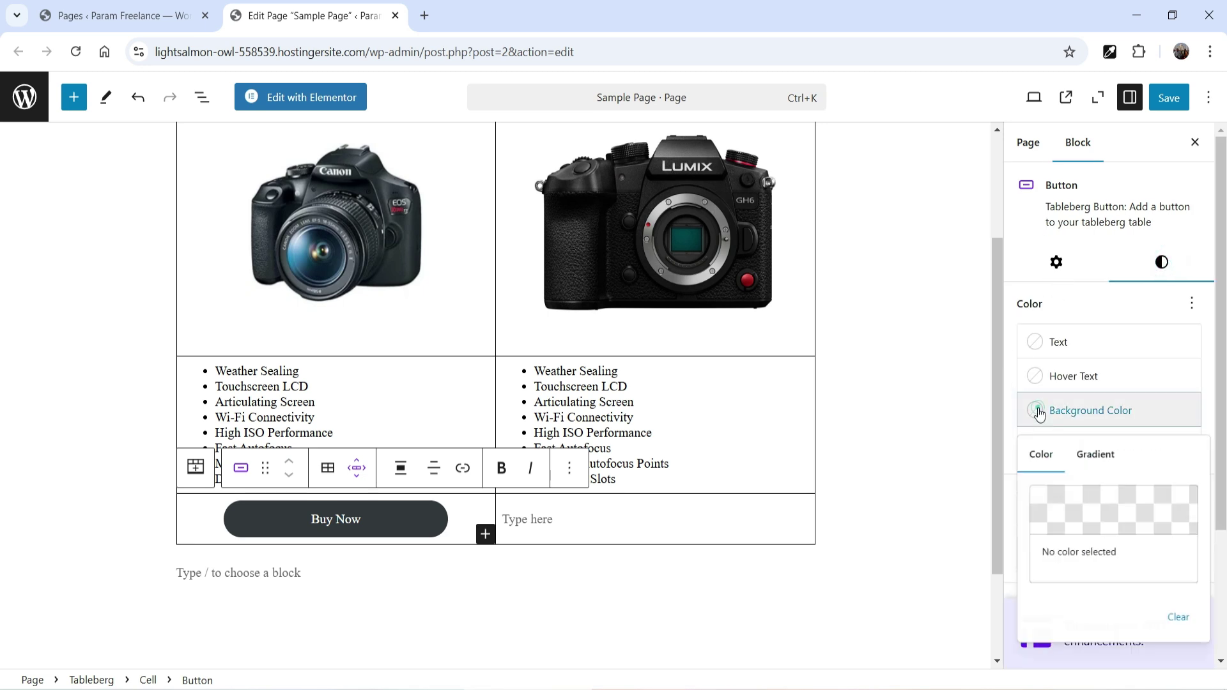
pyautogui.click(1109, 504)
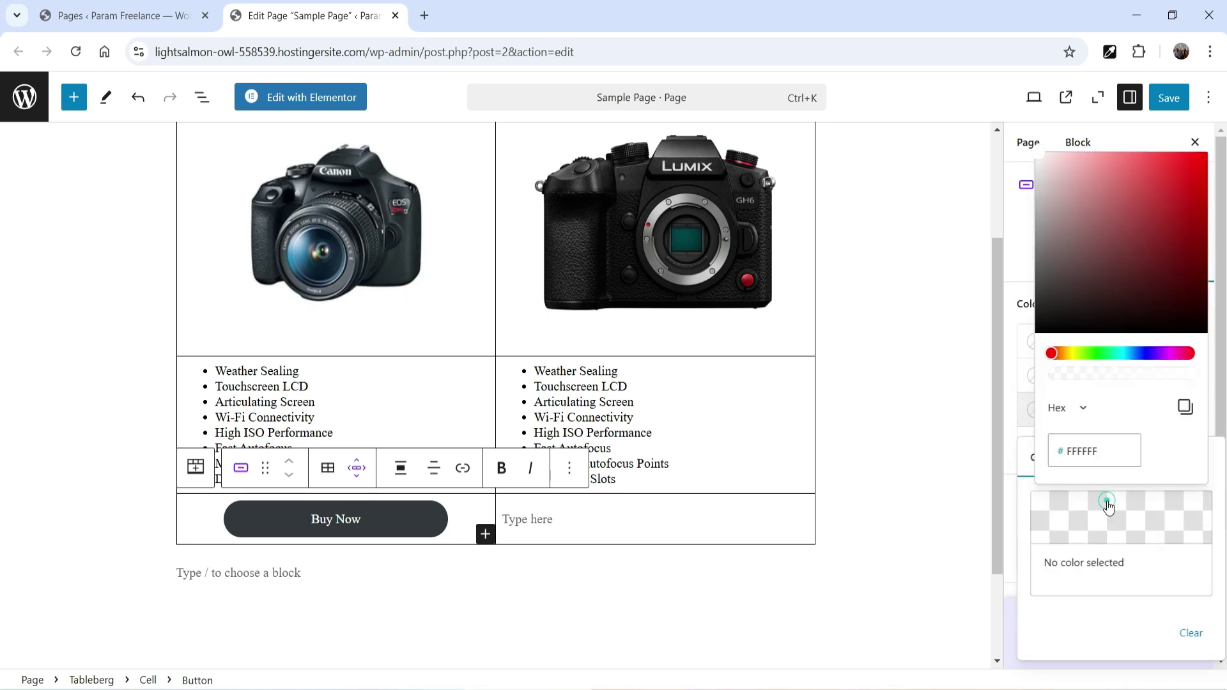
pyautogui.click(1144, 355)
pyautogui.moveTo(1173, 235)
pyautogui.mouseDown()
pyautogui.moveTo(1171, 181)
pyautogui.moveTo(1183, 234)
pyautogui.mouseUp()
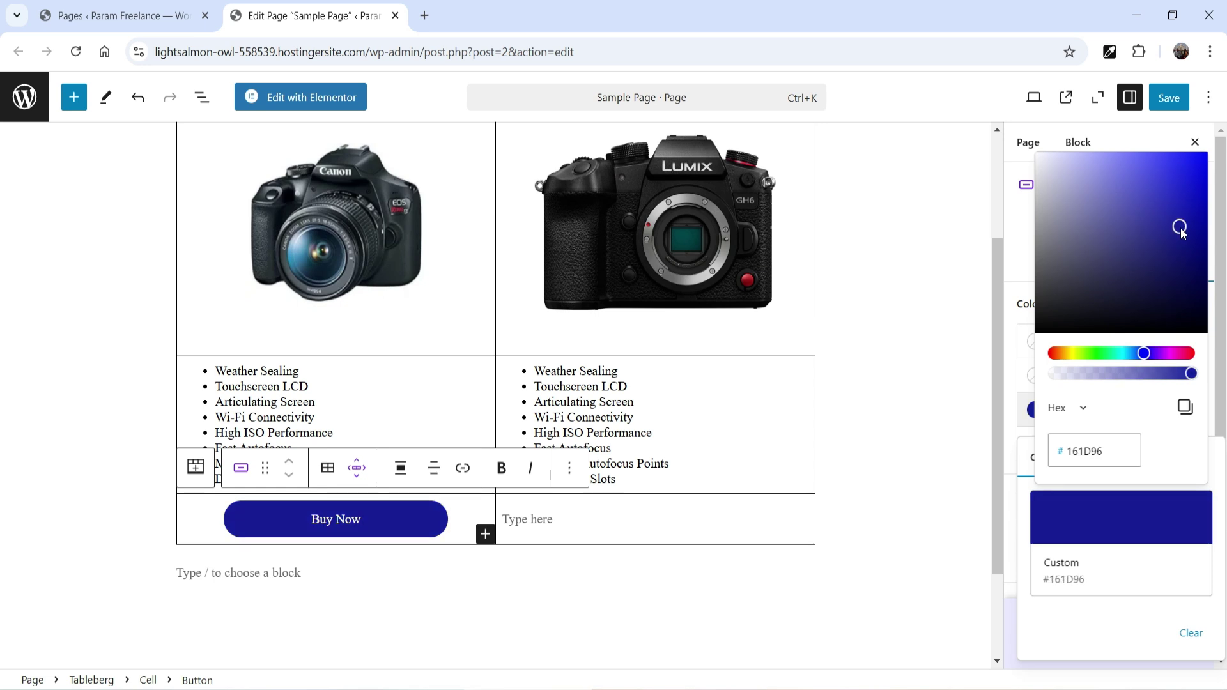
pyautogui.click(1026, 333)
# Set the button's hover background colour to dark red #4A0808.
pyautogui.click(1084, 413)
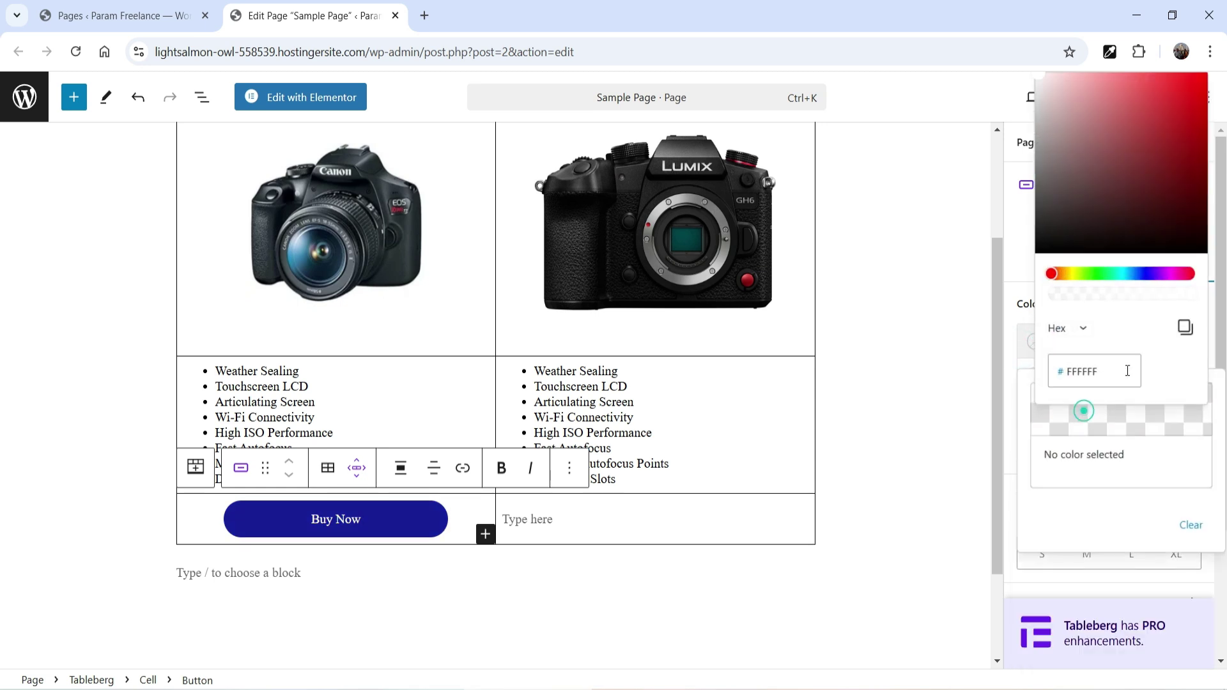
pyautogui.click(1034, 520)
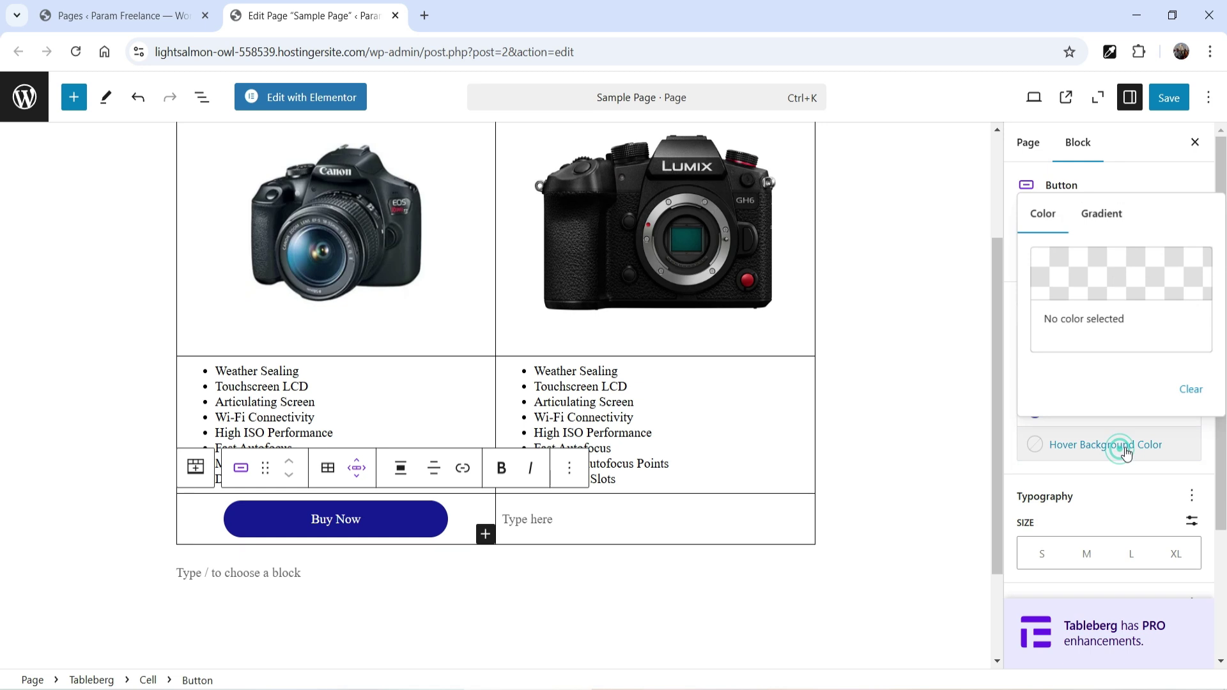
pyautogui.click(1104, 282)
pyautogui.click(1090, 400)
pyautogui.moveTo(1167, 452)
pyautogui.mouseDown()
pyautogui.moveTo(1189, 488)
pyautogui.moveTo(1185, 444)
pyautogui.mouseUp()
pyautogui.click(992, 525)
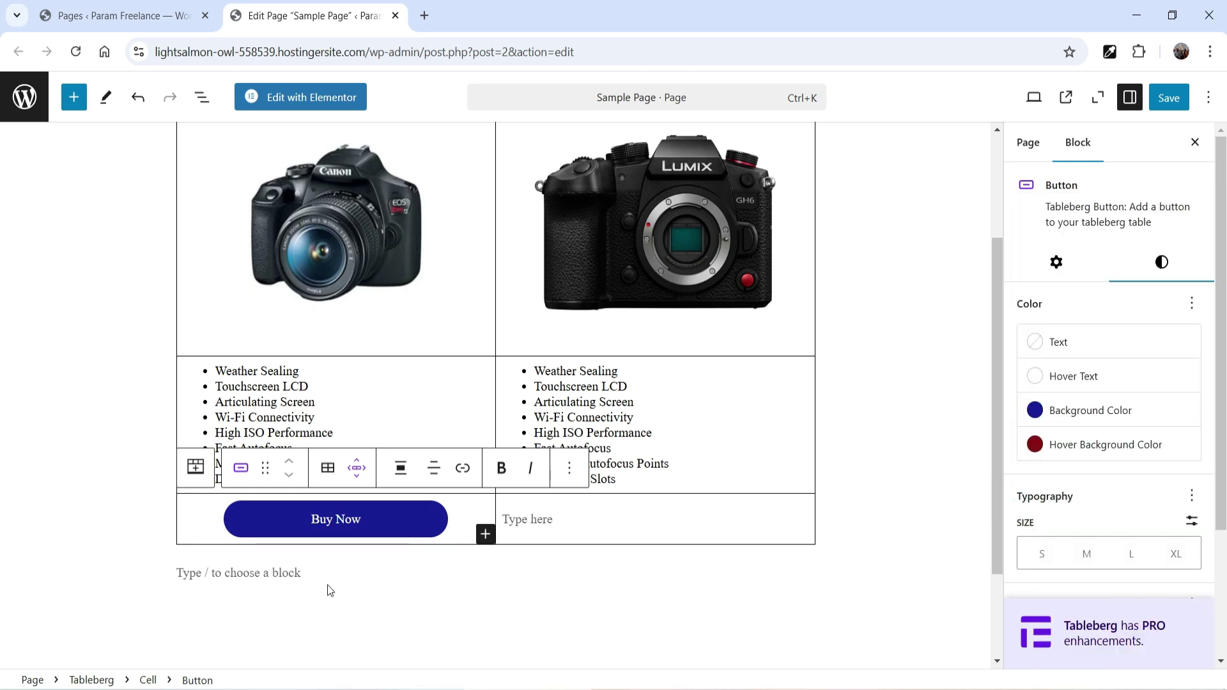
pyautogui.click(461, 470)
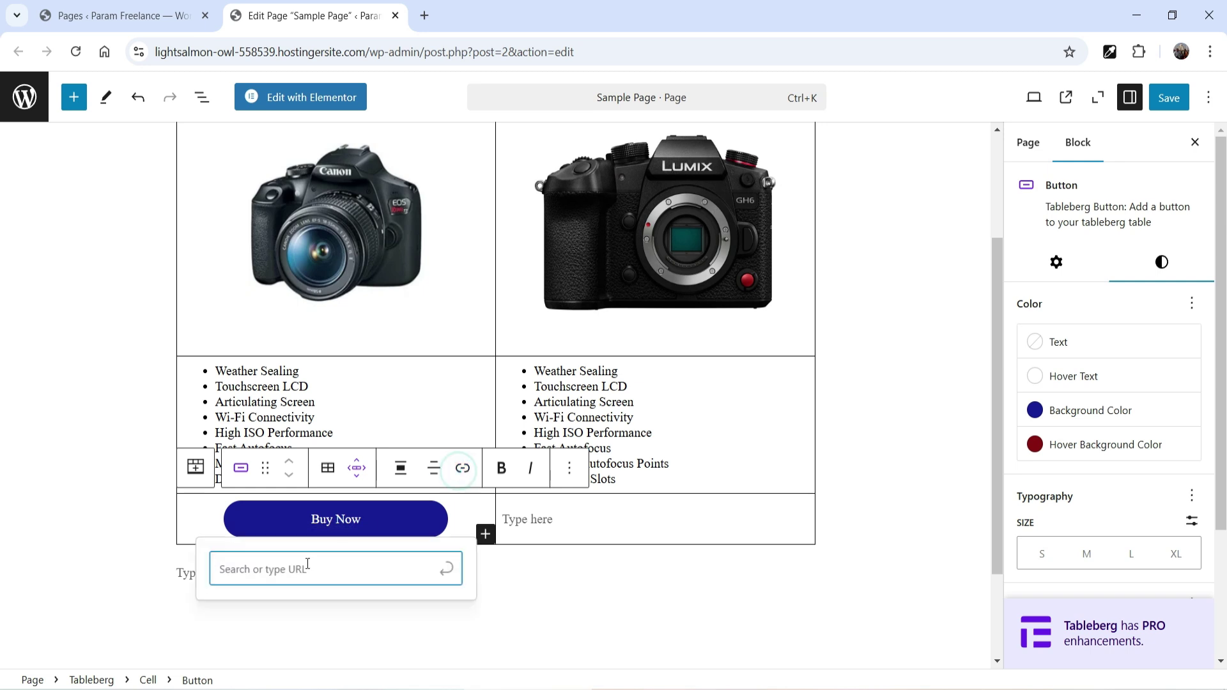
pyautogui.write('http')
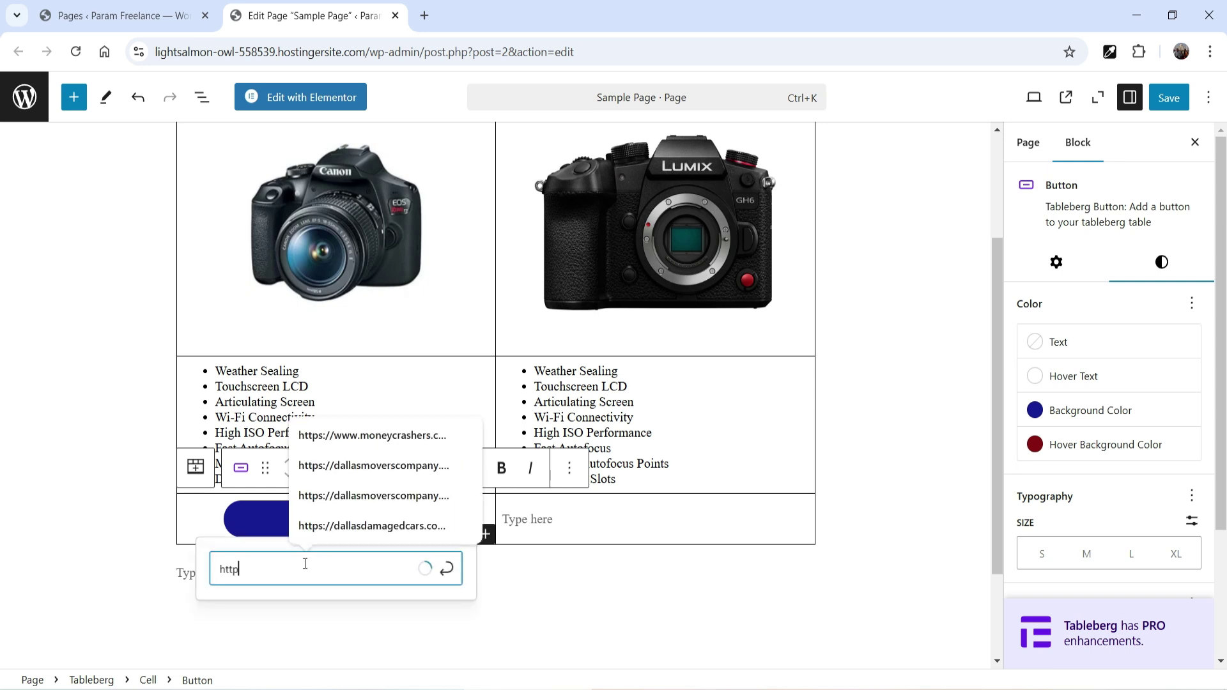
pyautogui.write('s://amazon.com/')
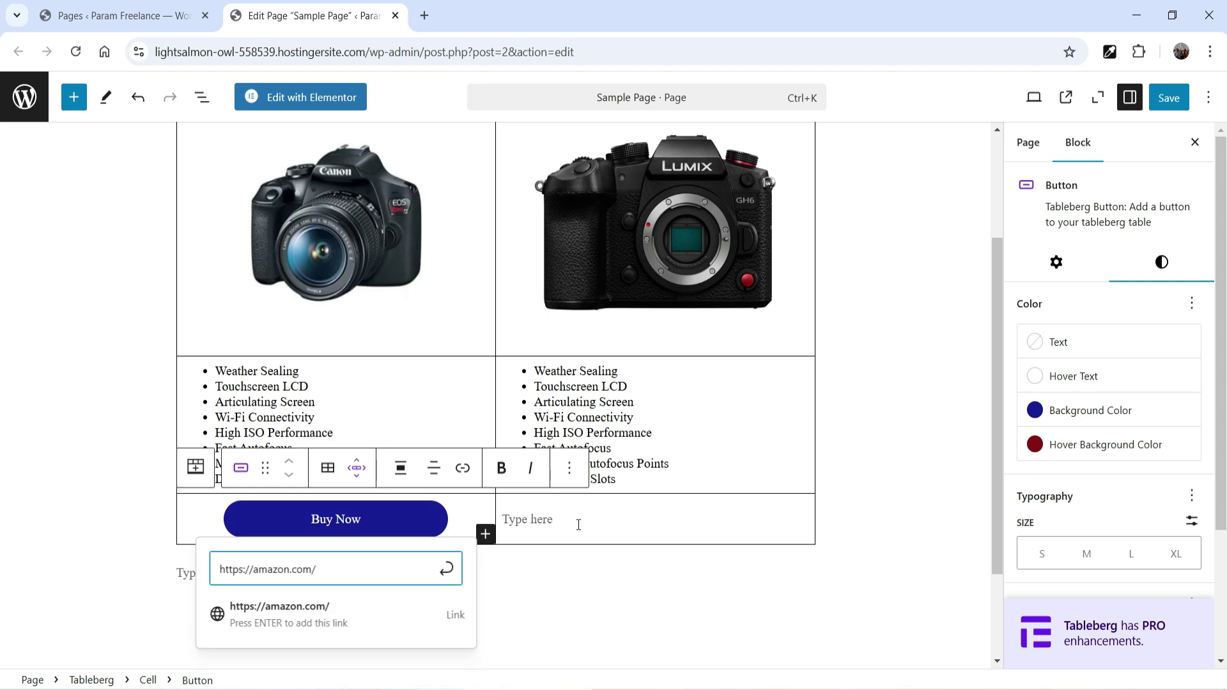
pyautogui.click(456, 587)
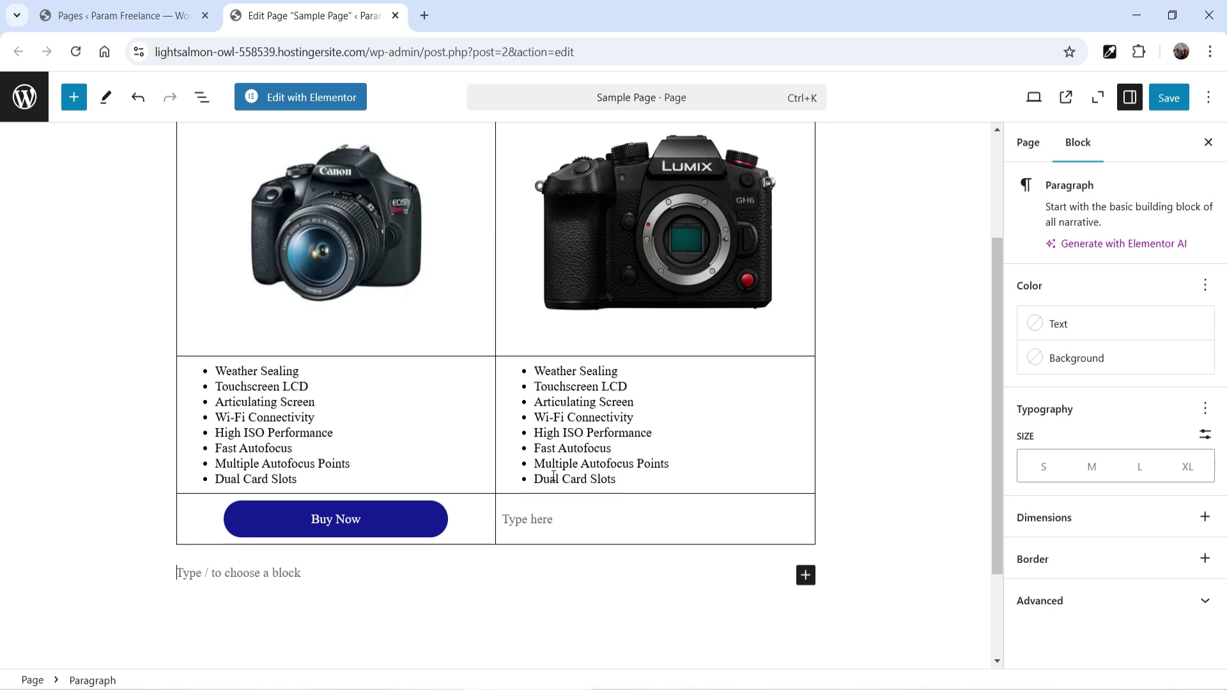
# Copy the left Buy Now button cell and paste it into the empty Lumix bottom cell.
pyautogui.click(452, 522)
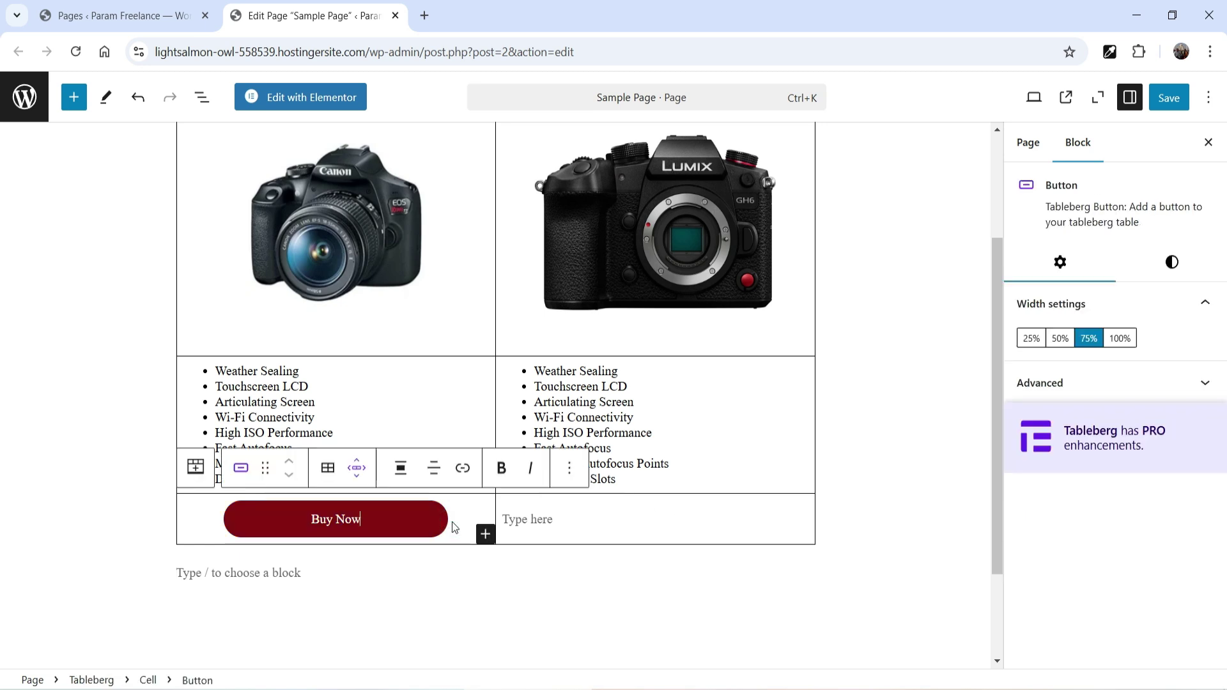
pyautogui.click(451, 522)
pyautogui.hotkey('ctrl', 'c')
pyautogui.click(598, 513)
pyautogui.click(572, 519)
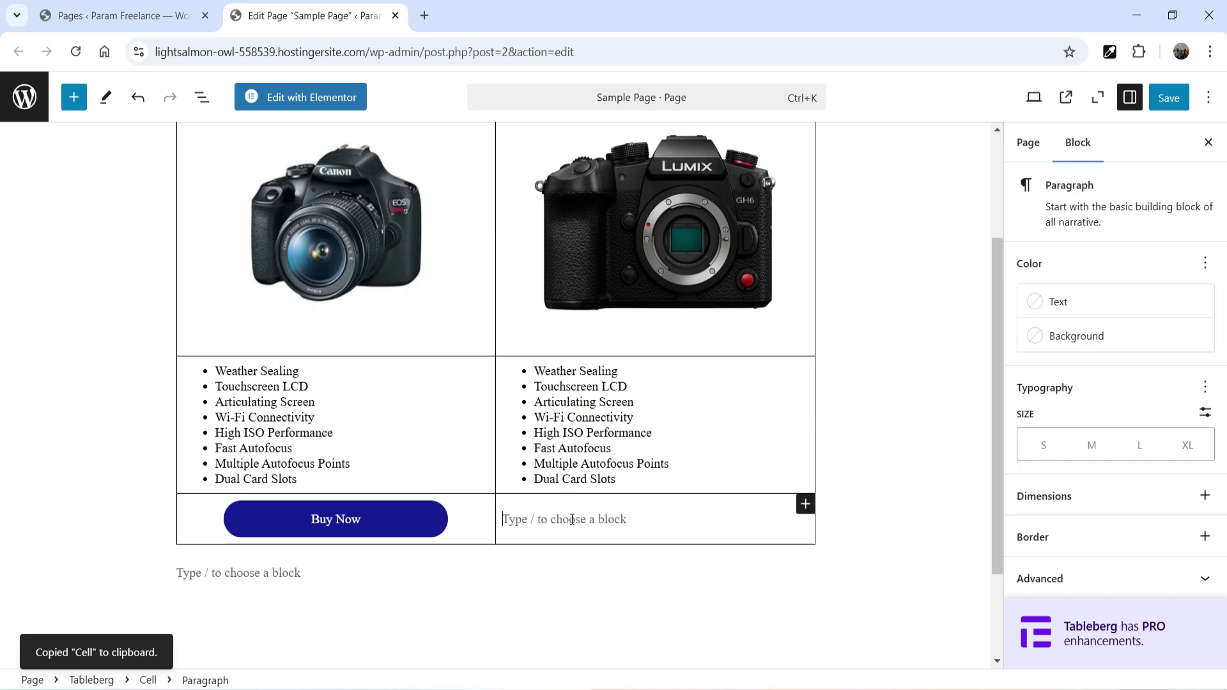
pyautogui.hotkey('ctrl', 'v')
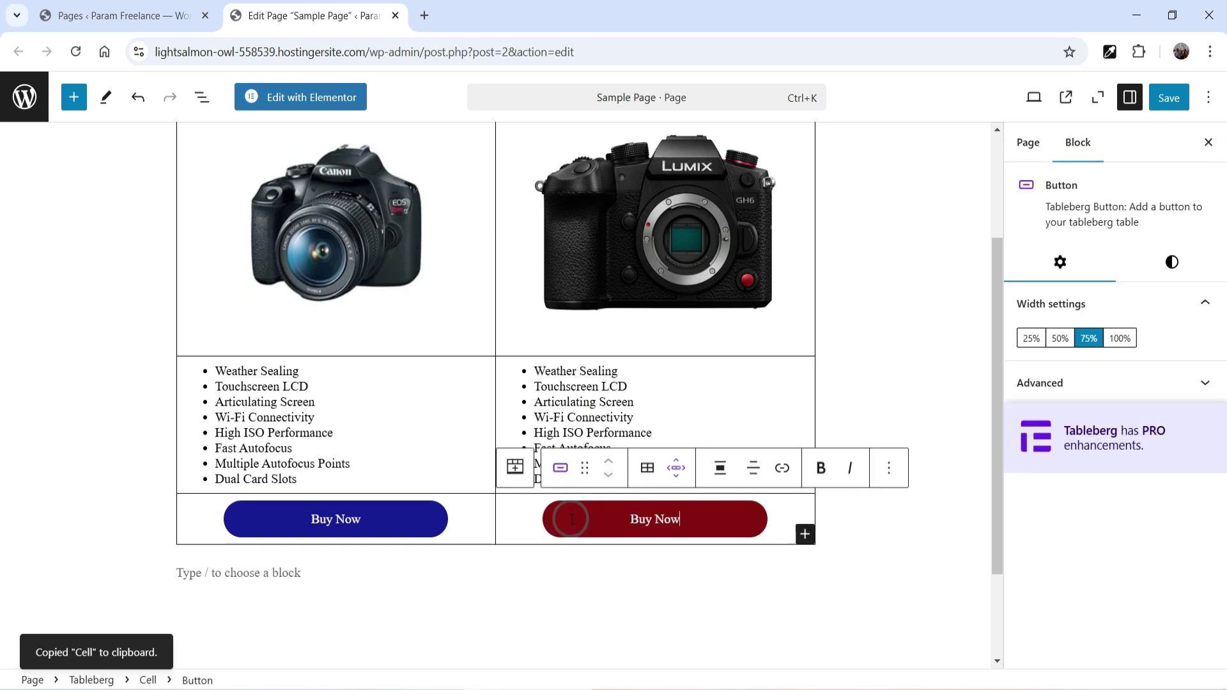
pyautogui.click(624, 613)
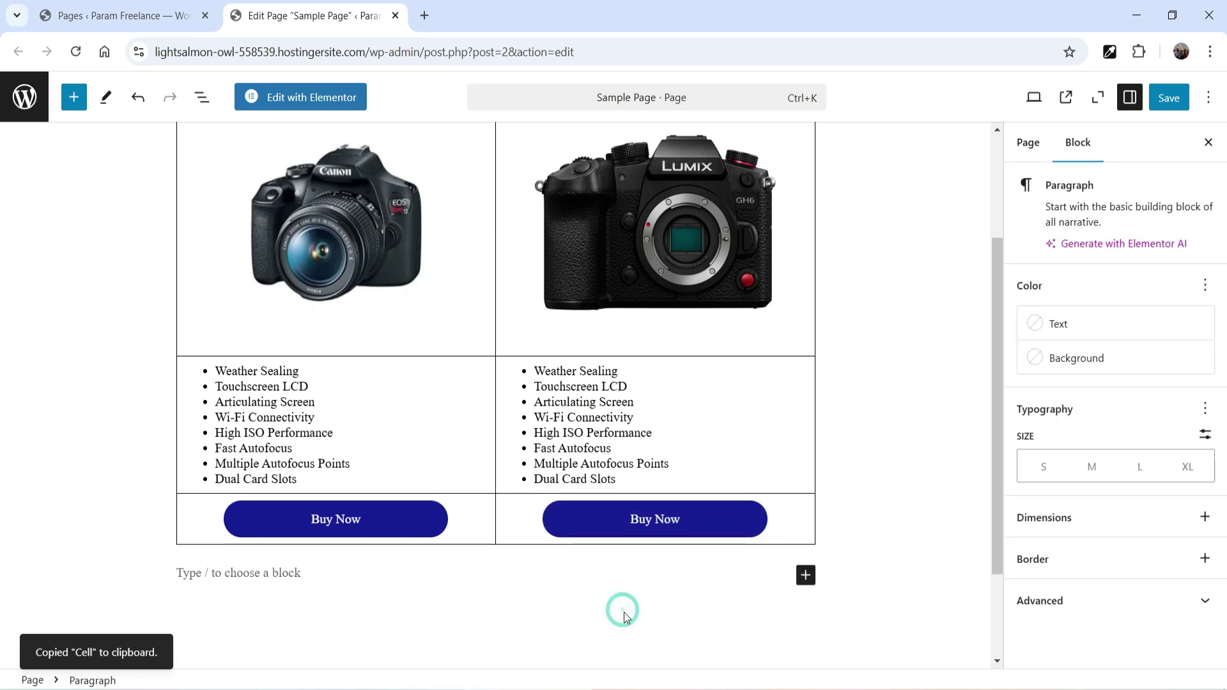
pyautogui.click(676, 531)
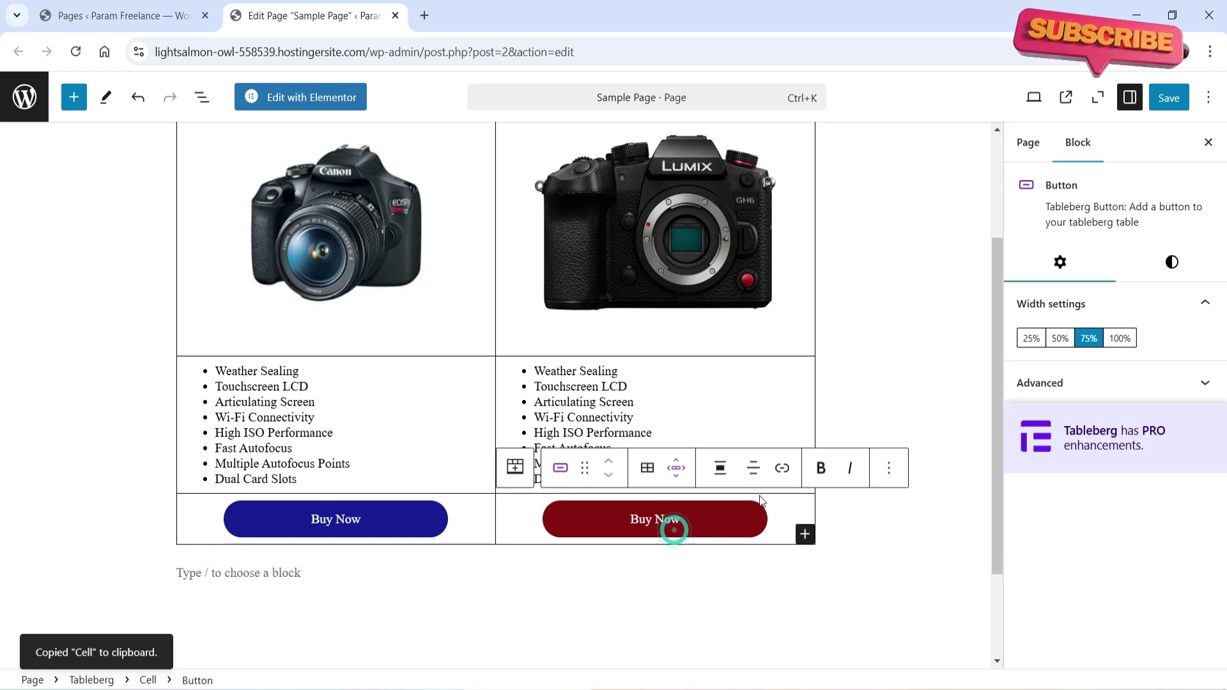
pyautogui.click(781, 469)
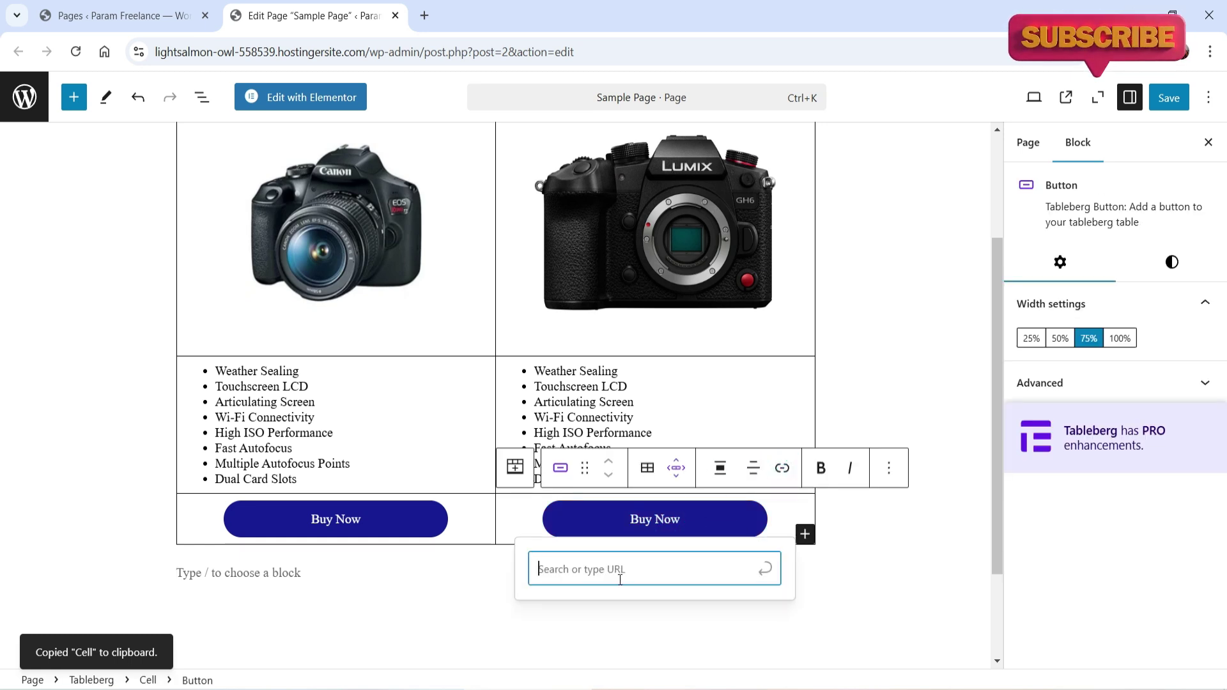
pyautogui.write('https')
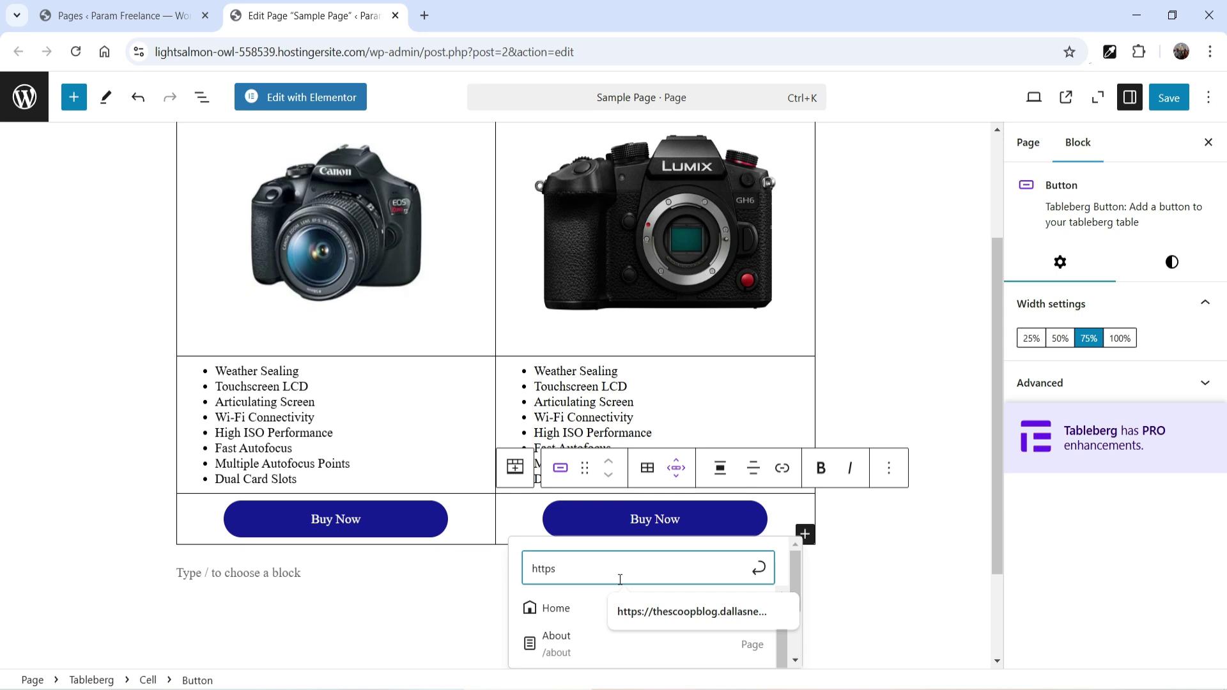
pyautogui.write('://amazon.com/')
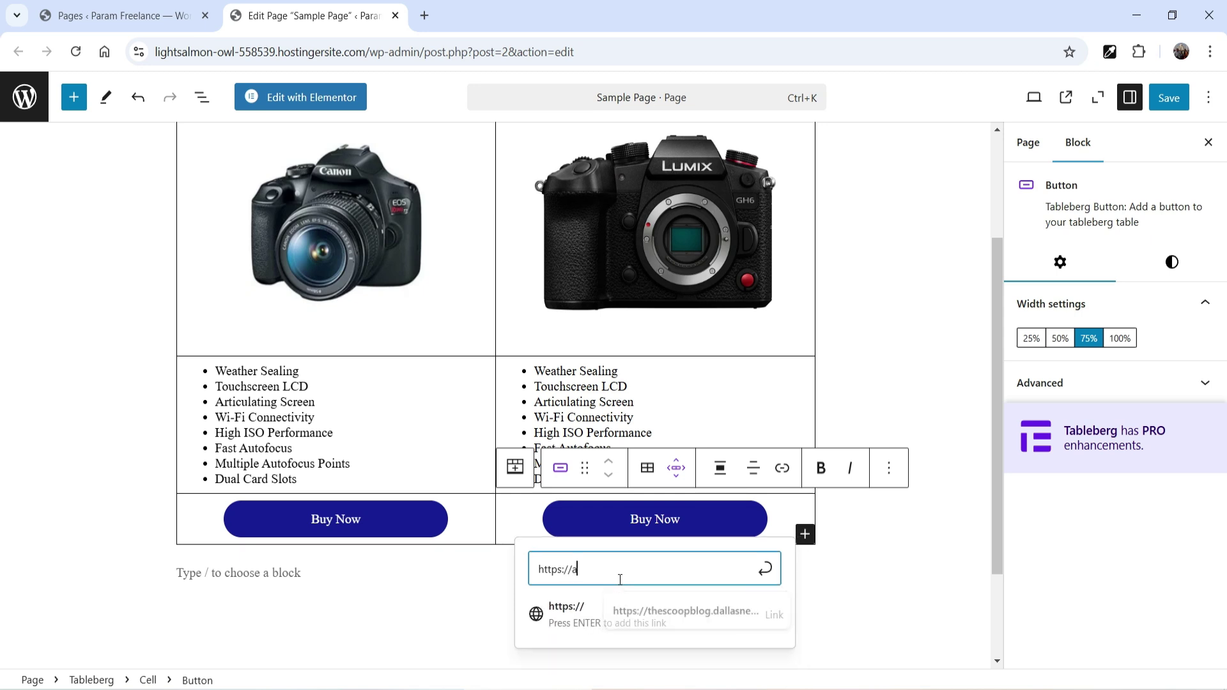
pyautogui.press('Return')
pyautogui.click(864, 438)
pyautogui.scroll(3, 865, 439)
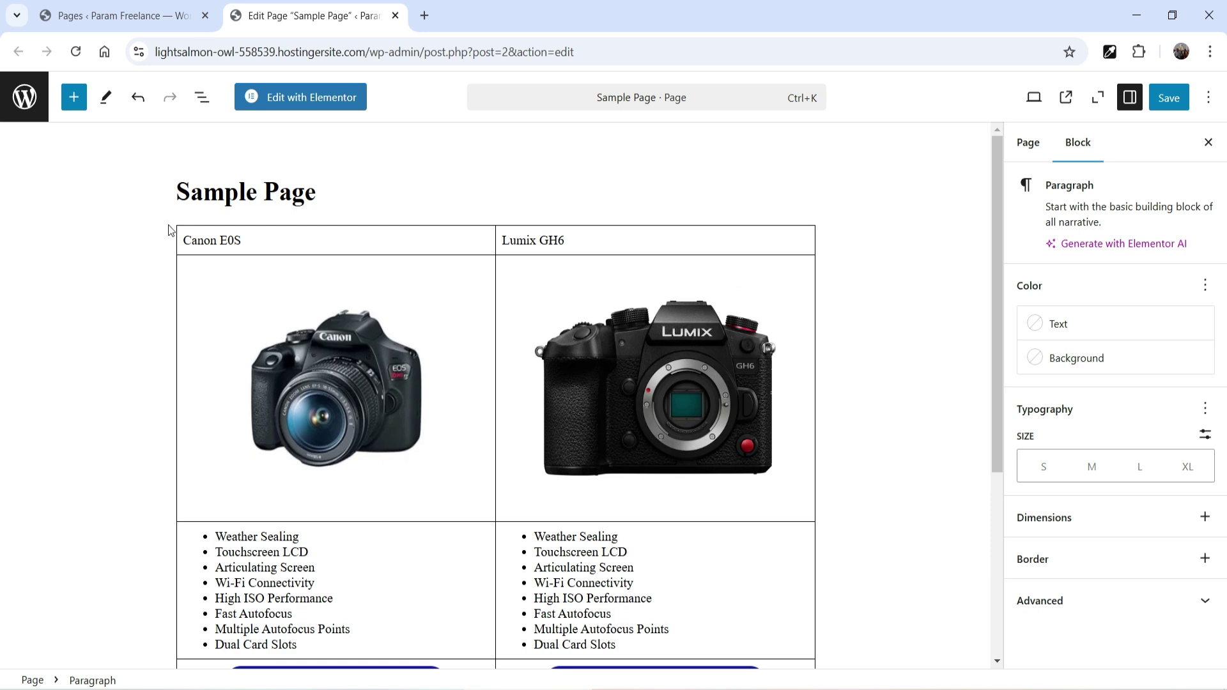
# Select the comparison table and switch on Make Top Row Header.
pyautogui.click(187, 234)
pyautogui.click(194, 197)
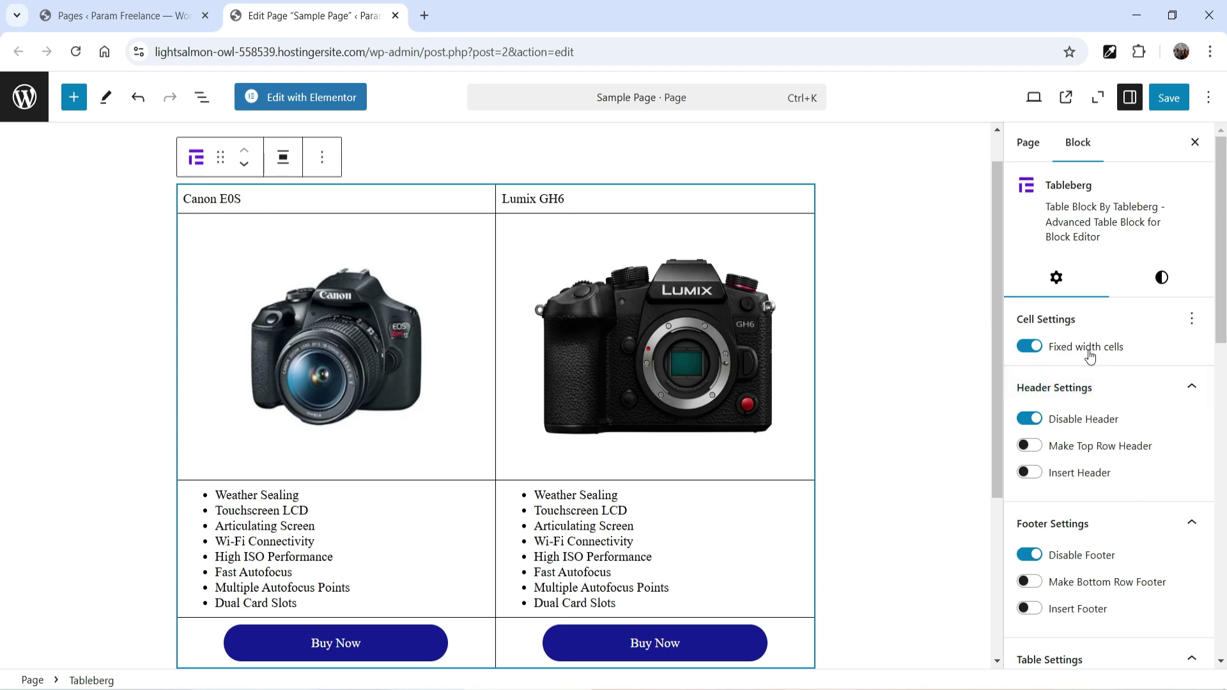
pyautogui.scroll(-1, 1123, 278)
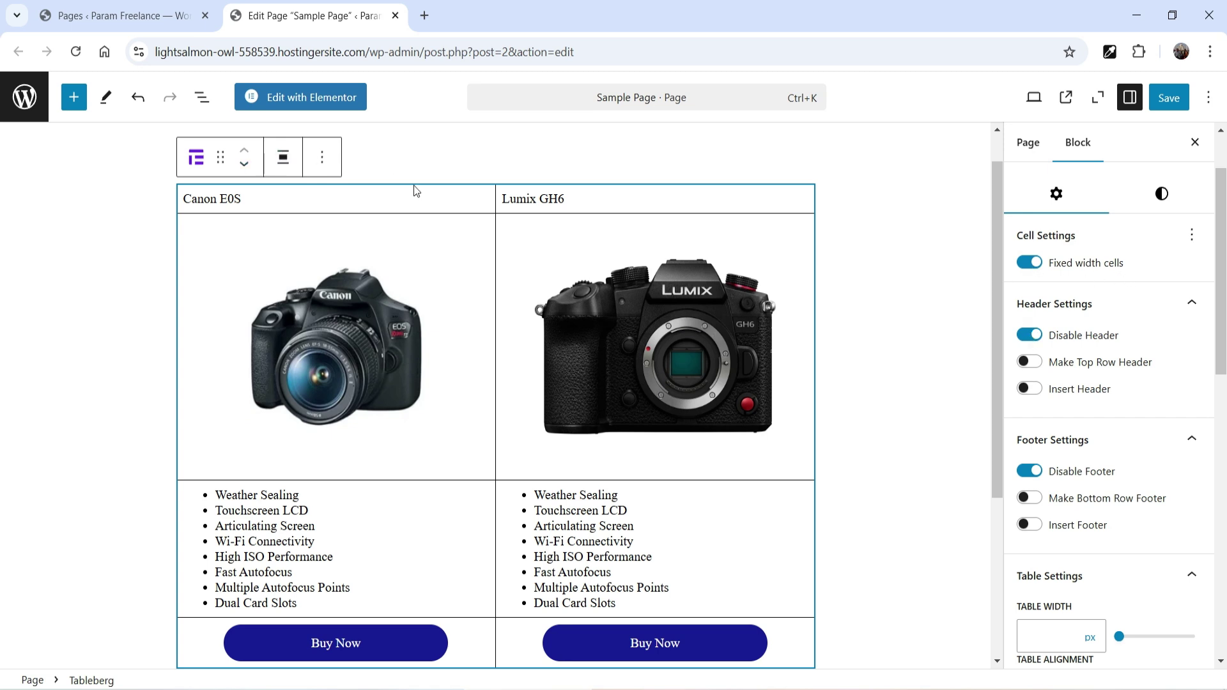
pyautogui.click(1031, 362)
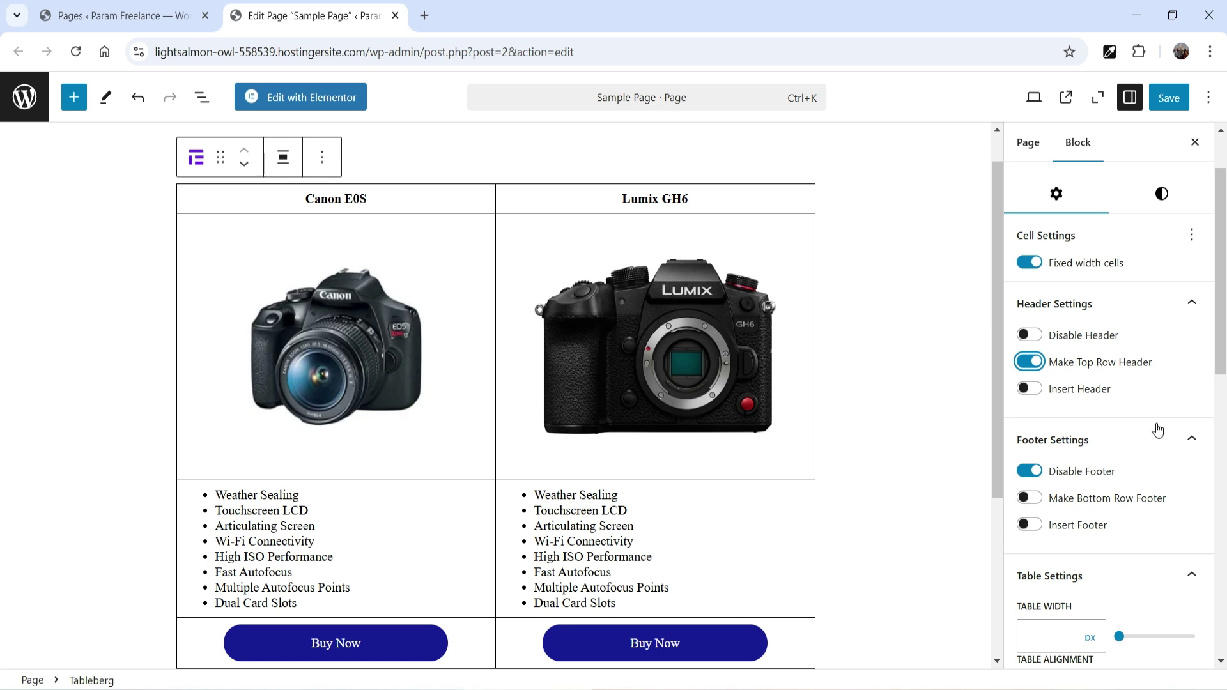
# Try right and left table alignment, then settle on centre alignment.
pyautogui.scroll(-3, 1061, 302)
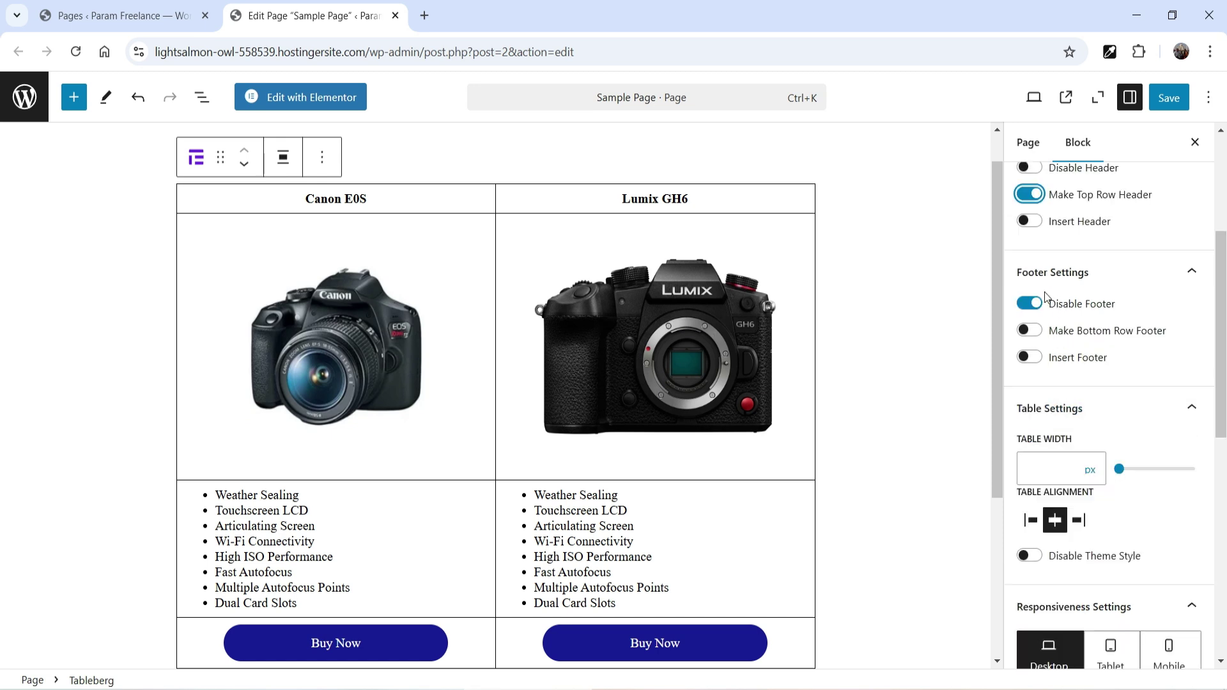
pyautogui.scroll(3, 1151, 507)
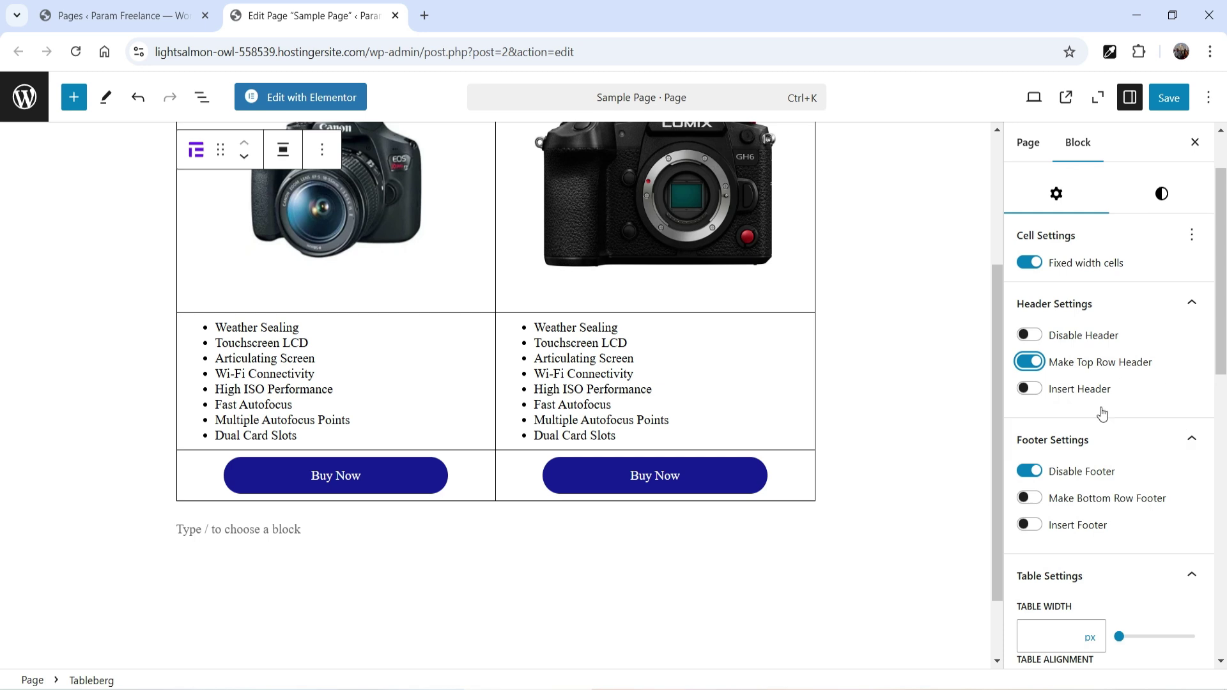
pyautogui.scroll(-5, 1151, 320)
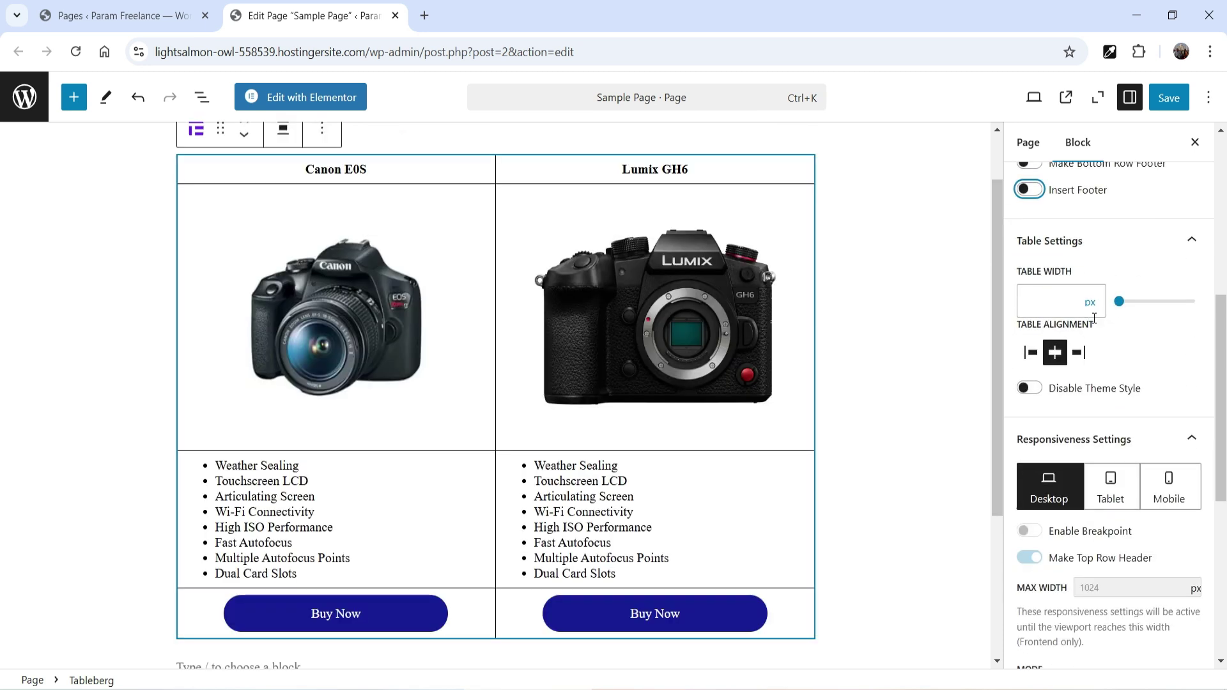
pyautogui.click(1079, 352)
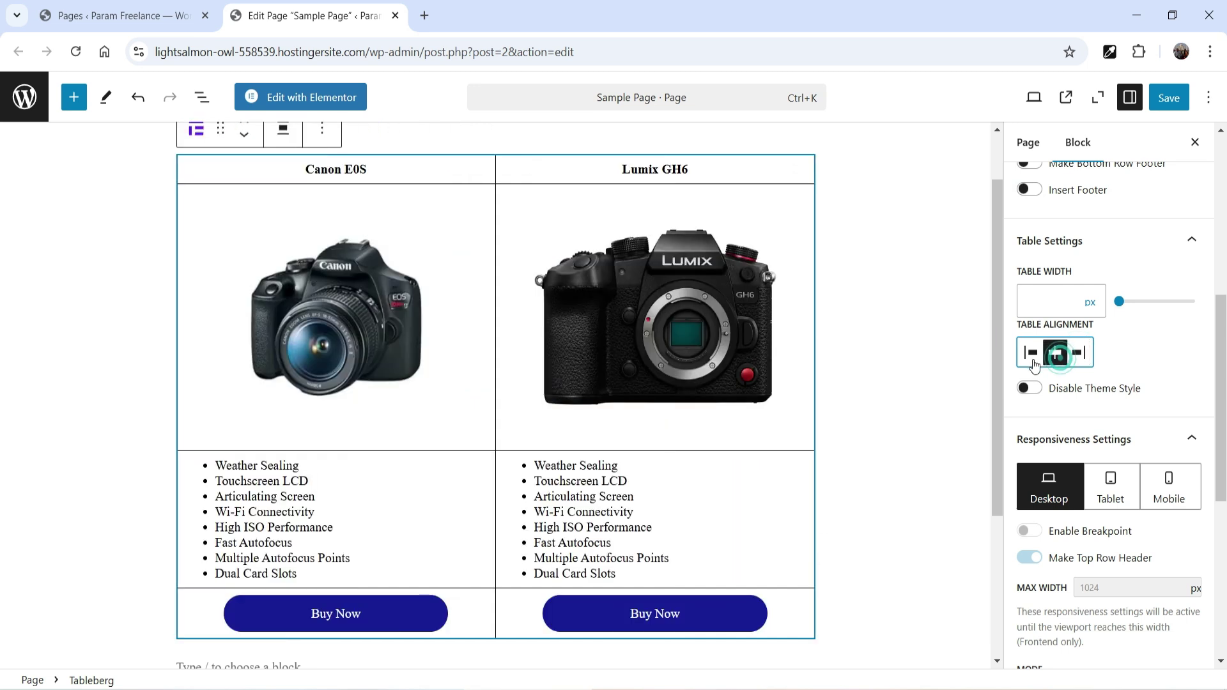
pyautogui.click(1031, 352)
pyautogui.click(1056, 352)
pyautogui.scroll(-6, 1154, 485)
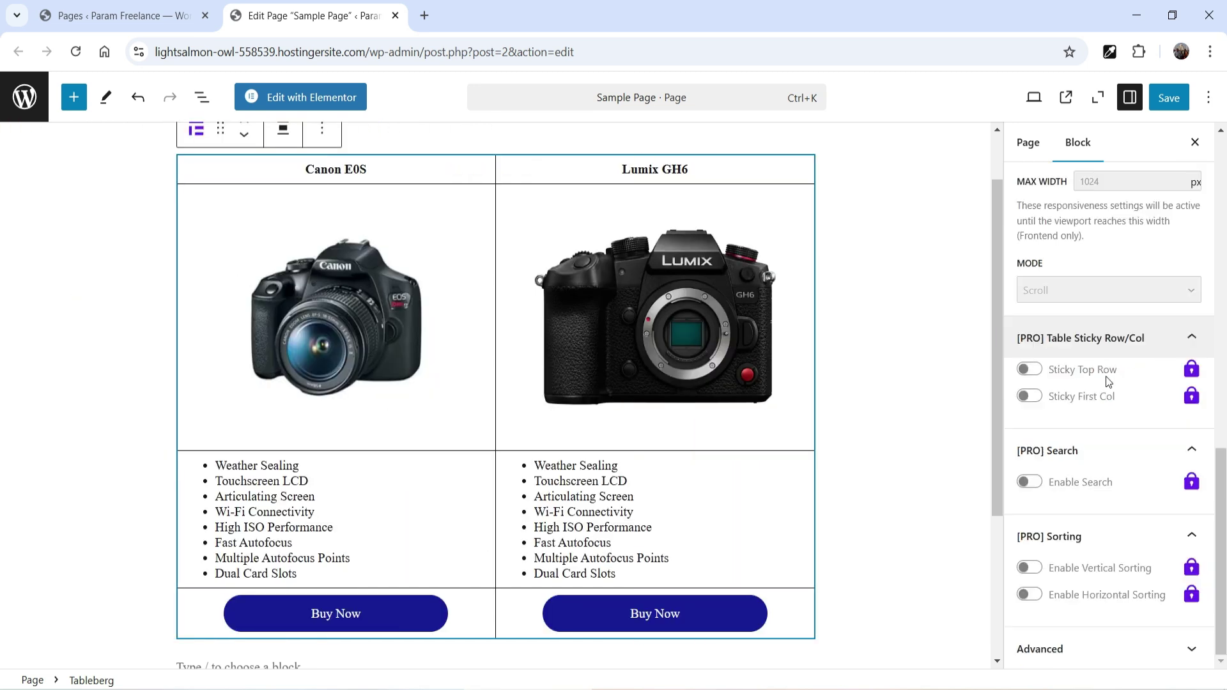
pyautogui.scroll(6, 1144, 484)
# Set the table's Header Background Color to dark blue #191BA6.
pyautogui.scroll(10, 1129, 484)
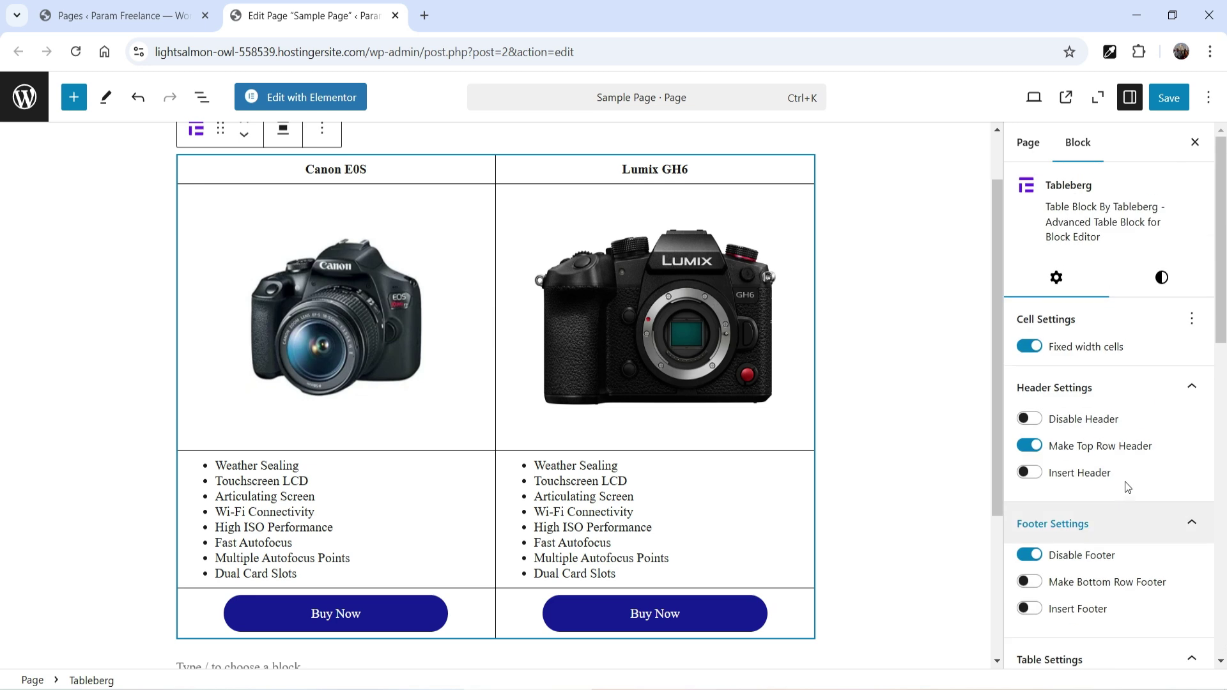
pyautogui.click(1162, 280)
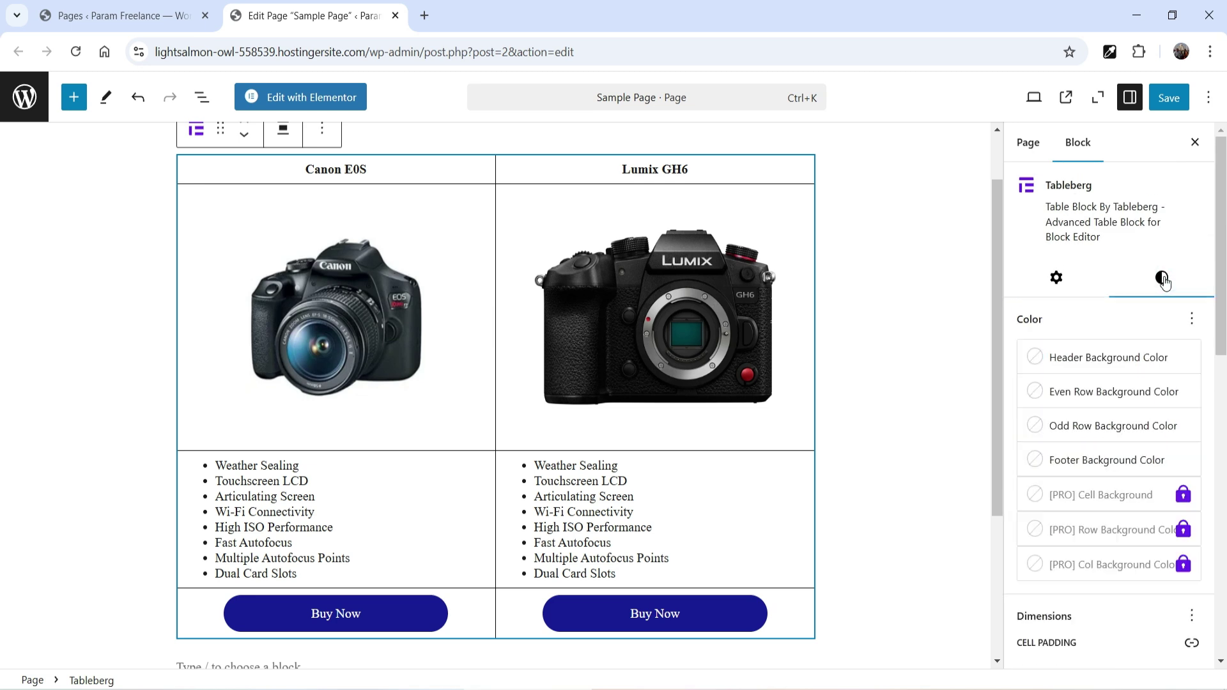
pyautogui.click(1036, 358)
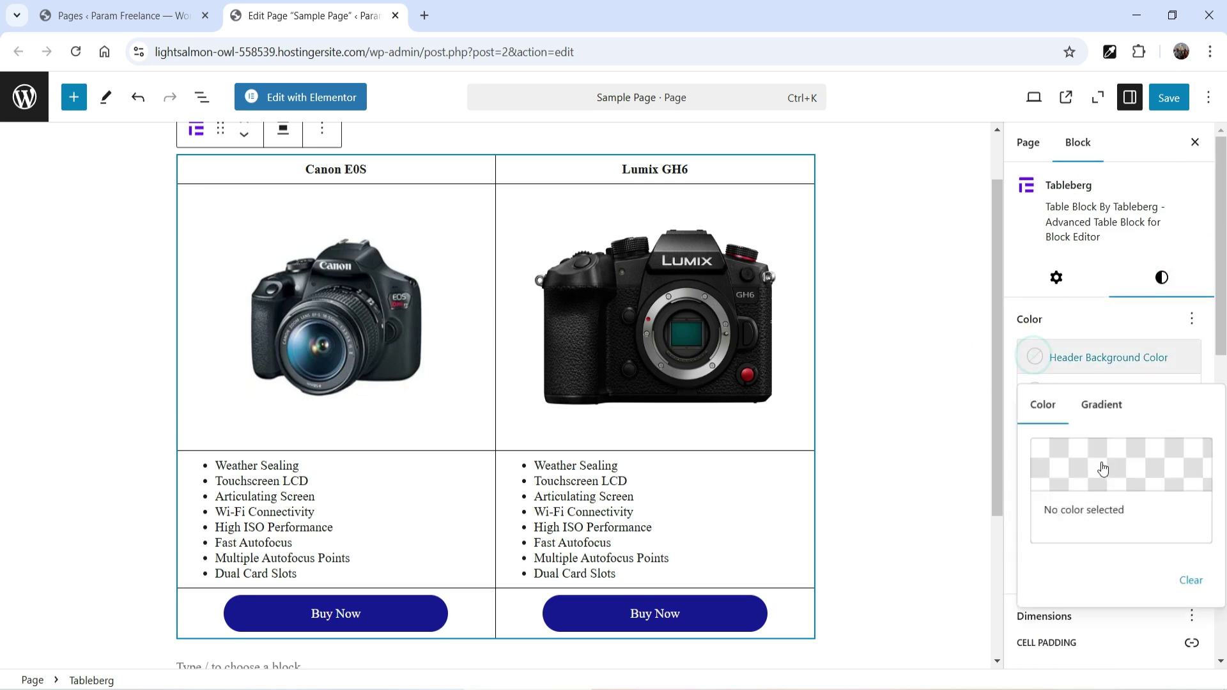
pyautogui.click(1102, 469)
pyautogui.moveTo(1141, 134); pyautogui.dragTo(1182, 165)
pyautogui.click(1145, 300)
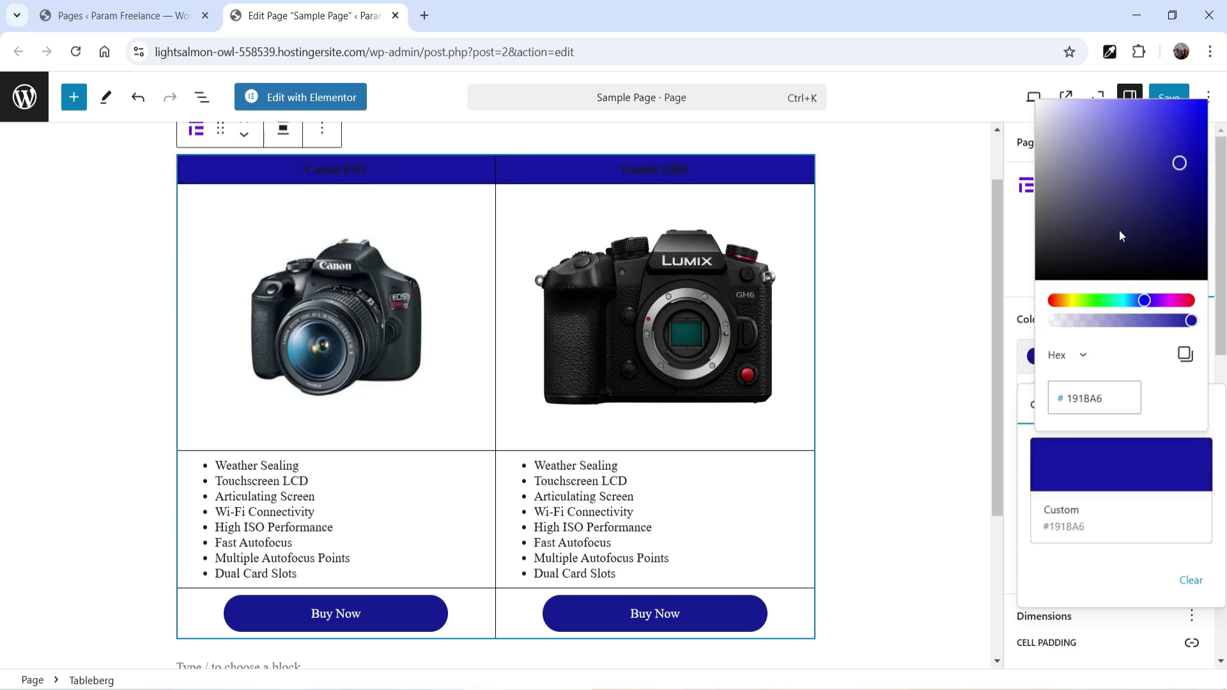
pyautogui.click(1019, 265)
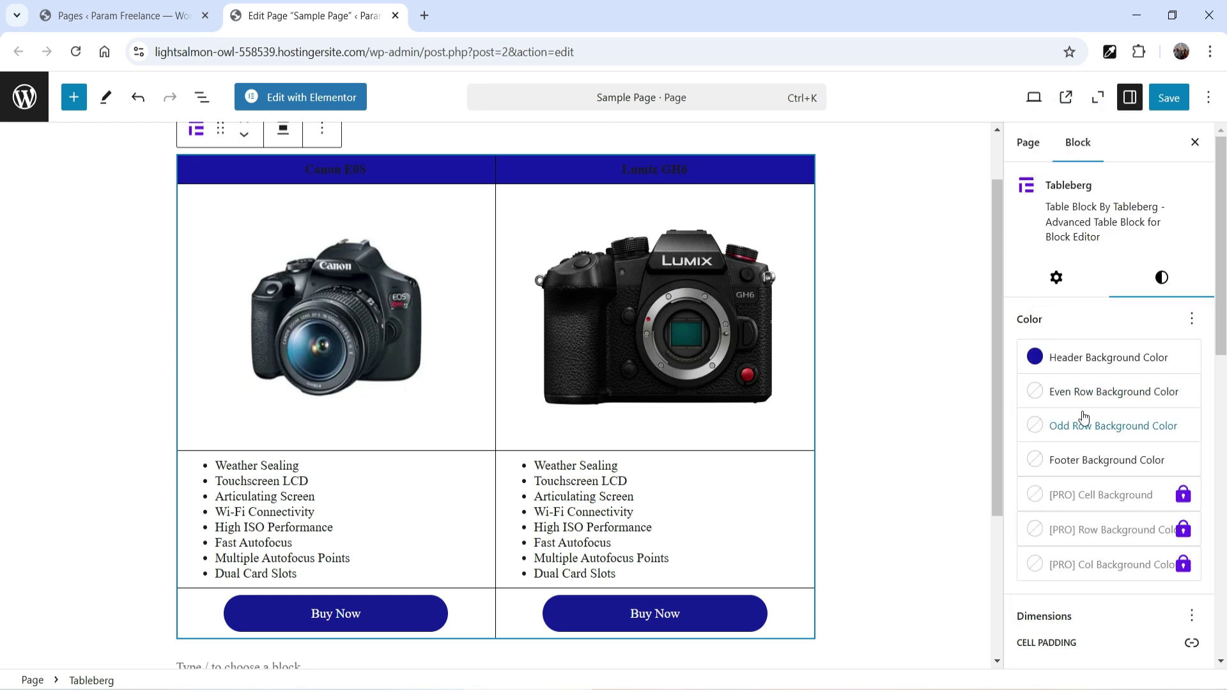
# Make the Canon E0S and Lumix GH6 header texts white, then reselect the table block.
pyautogui.click(334, 170)
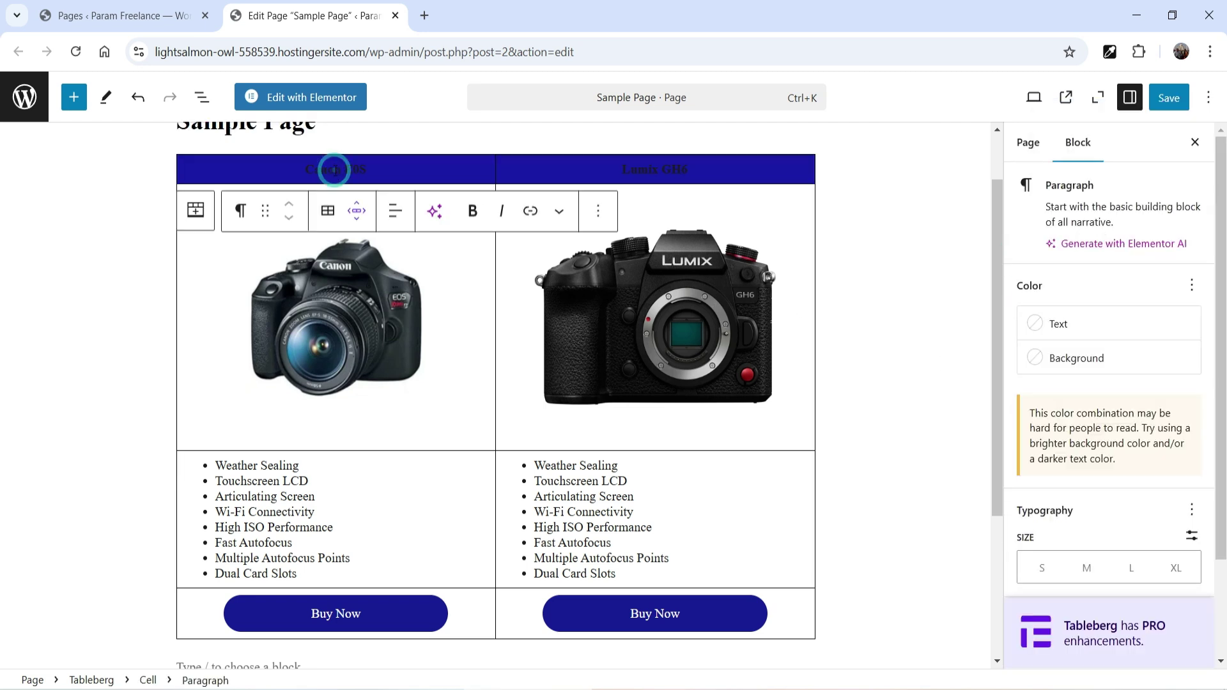
pyautogui.click(1036, 323)
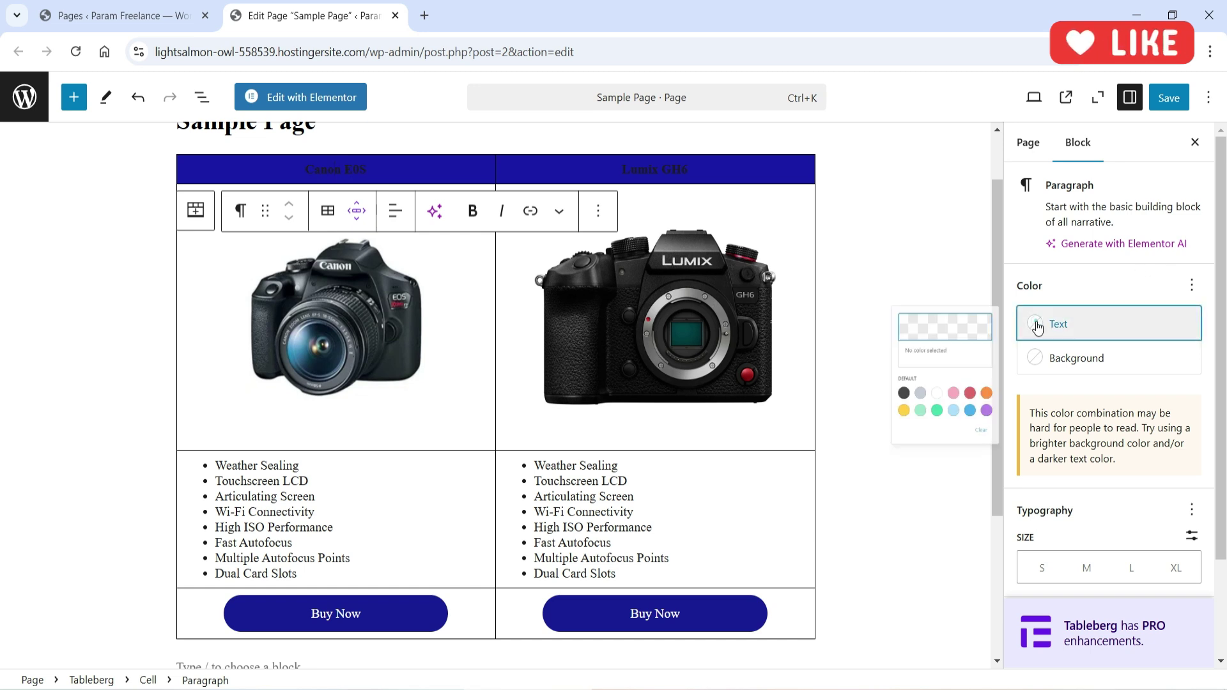
pyautogui.click(869, 474)
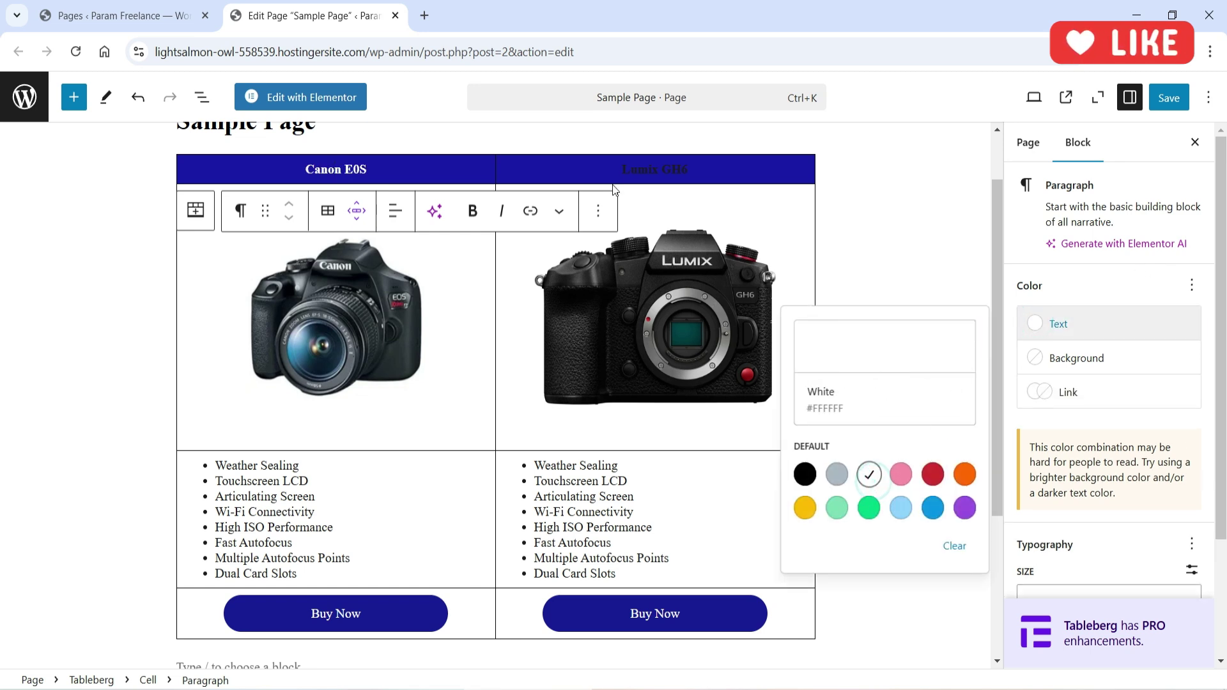
pyautogui.click(637, 170)
pyautogui.click(1039, 323)
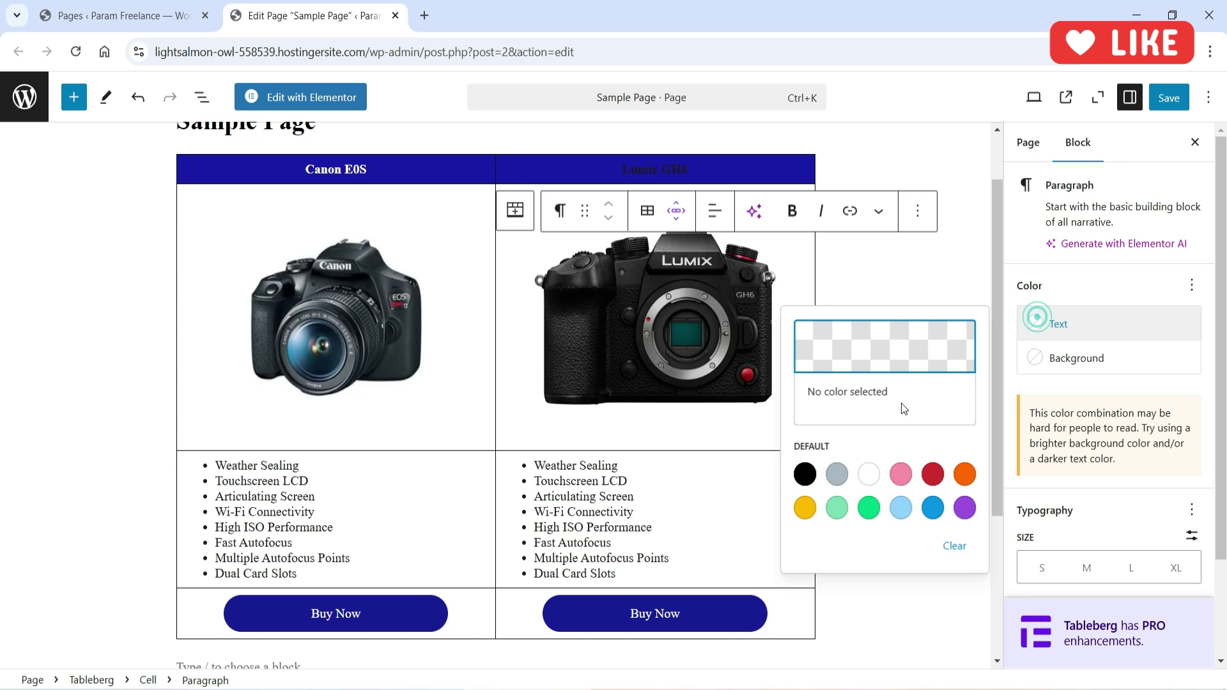
pyautogui.click(870, 474)
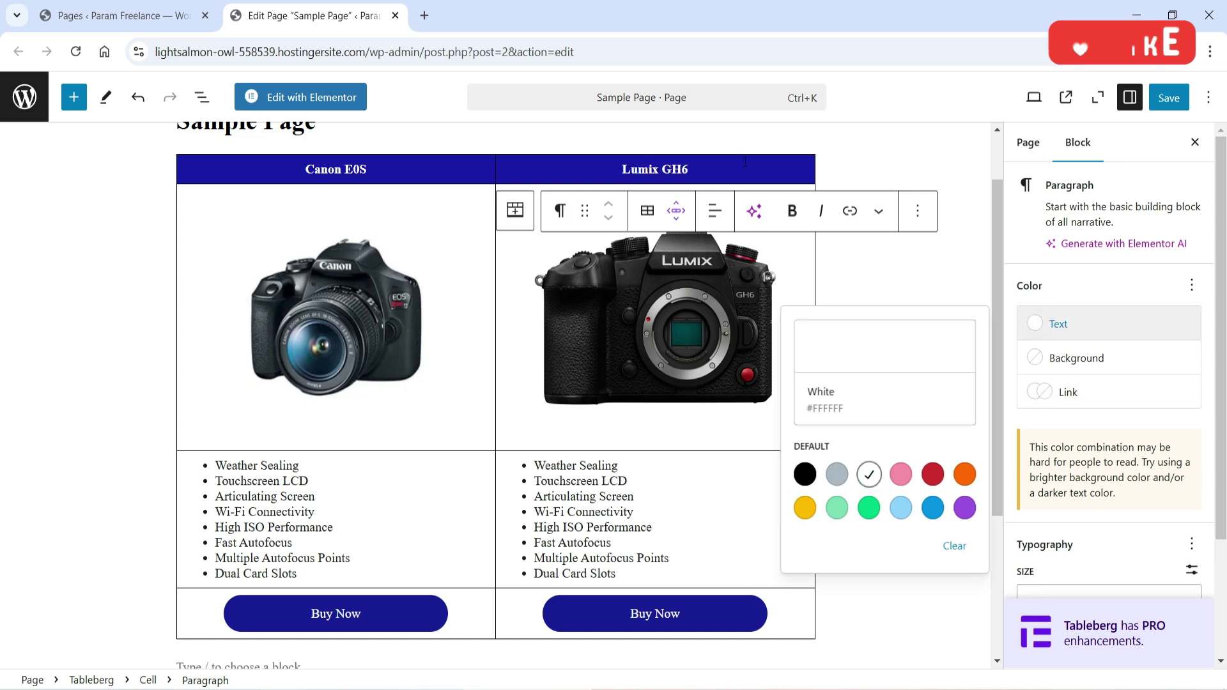
pyautogui.click(195, 163)
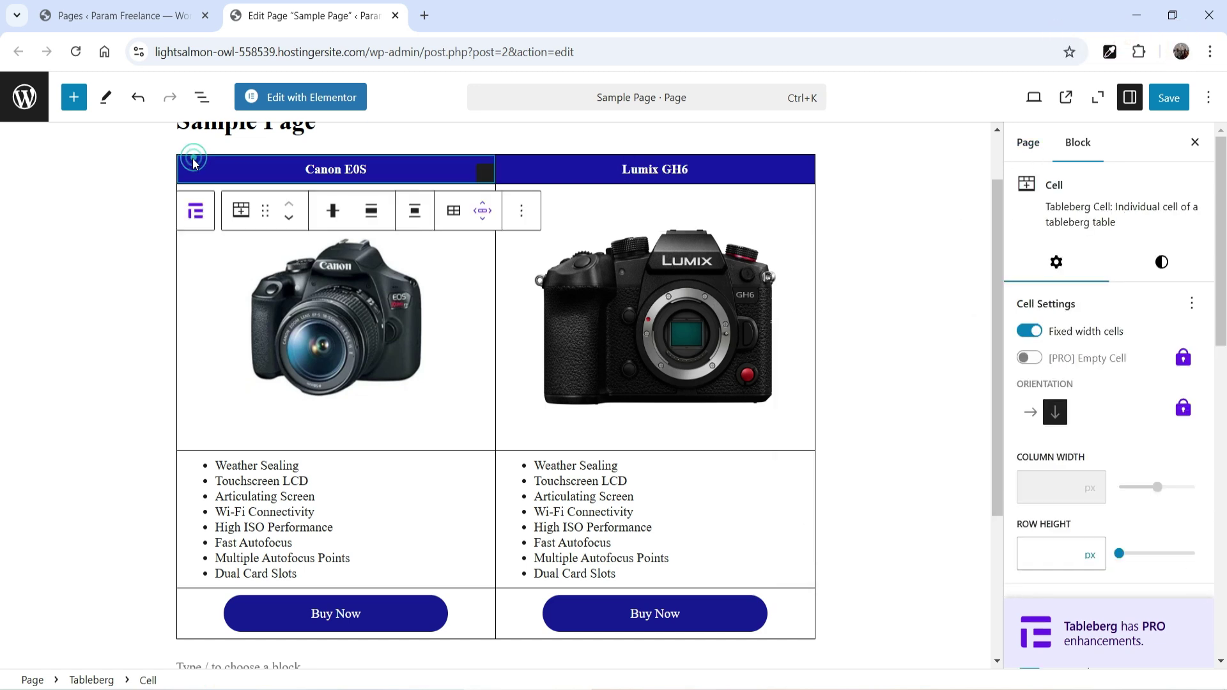
pyautogui.click(192, 209)
pyautogui.click(1162, 281)
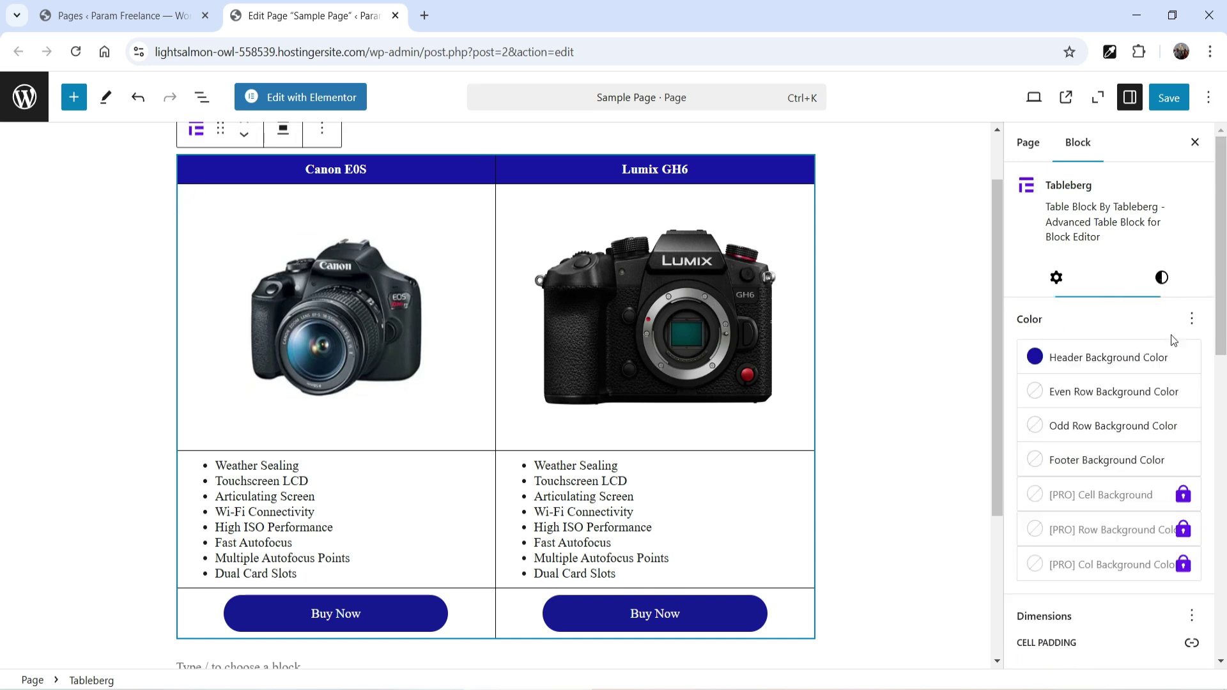
# Set the Even Row Background Color to pale yellow, about #F7F5D0.
pyautogui.click(1042, 392)
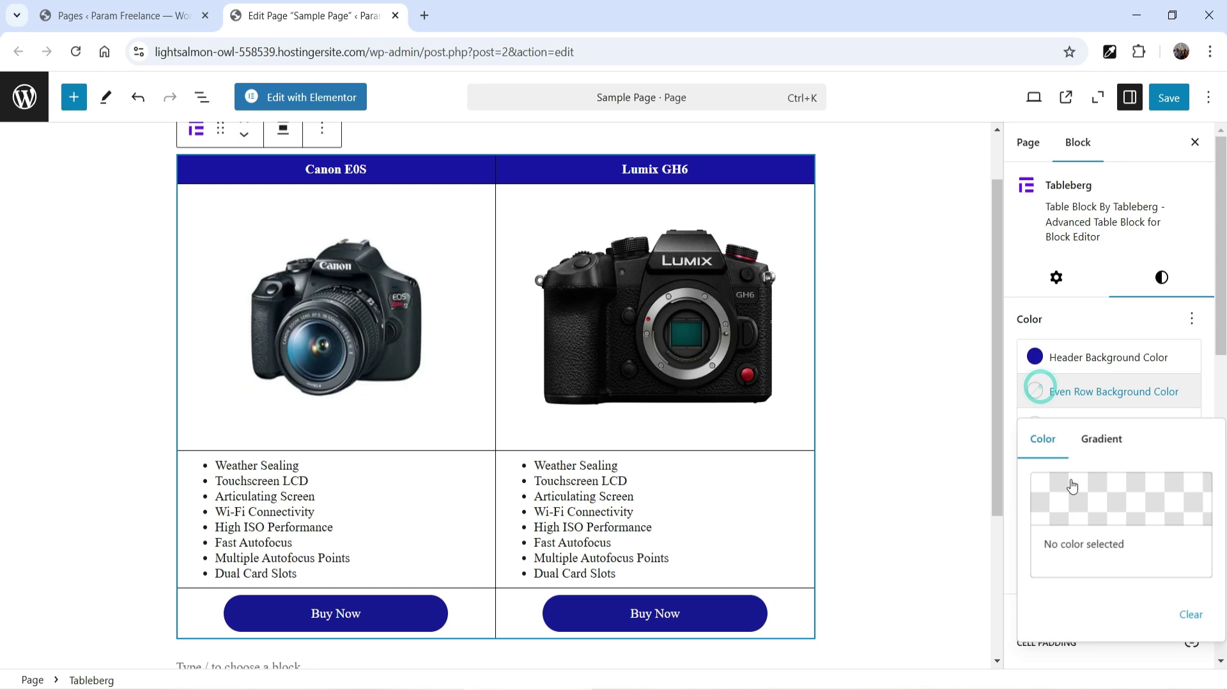
pyautogui.click(1074, 490)
pyautogui.moveTo(1052, 235); pyautogui.dragTo(1049, 147)
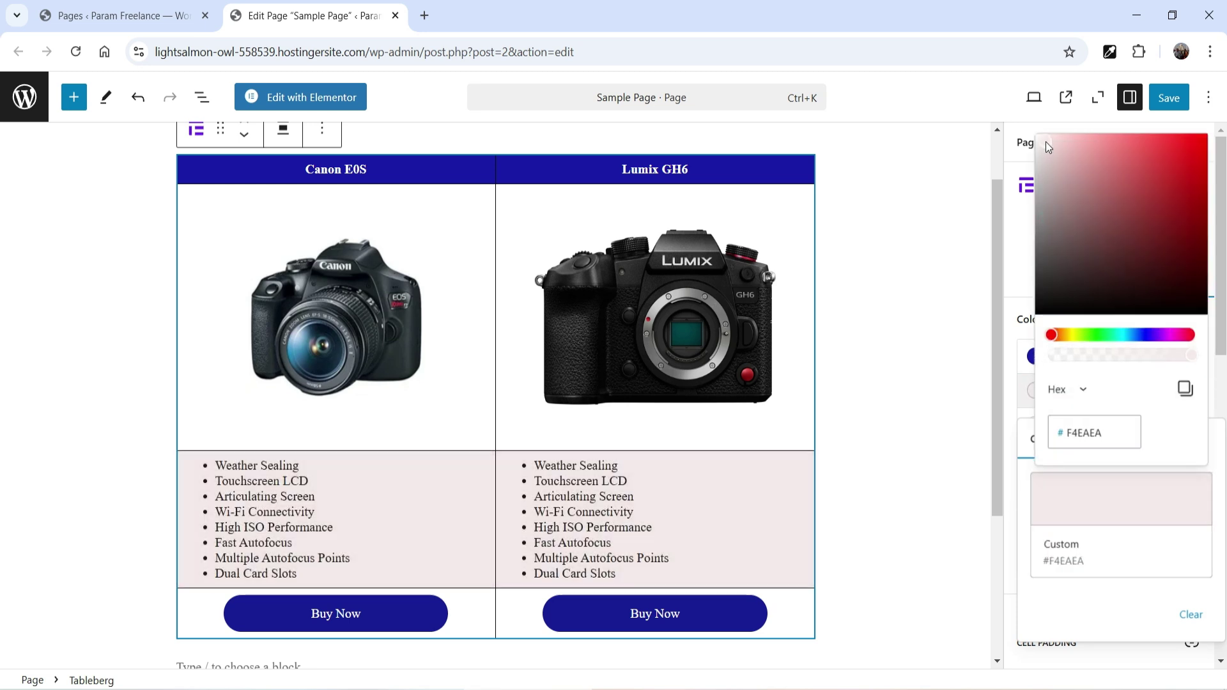
pyautogui.moveTo(1051, 335); pyautogui.dragTo(1074, 335)
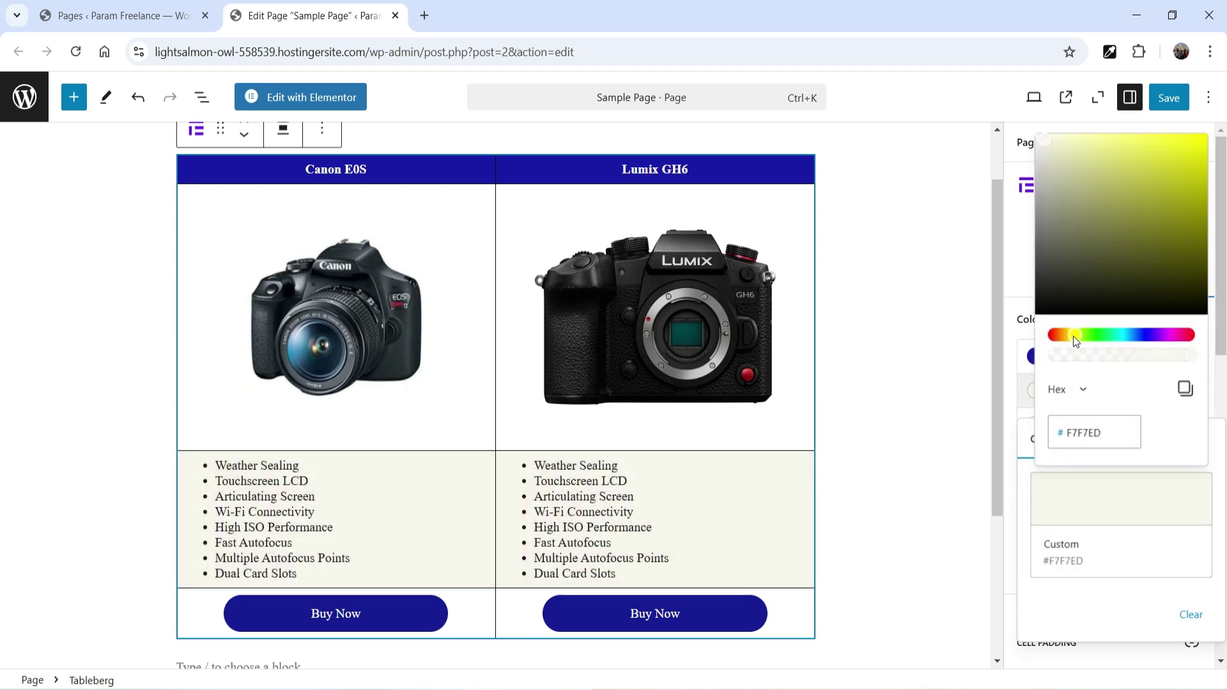
pyautogui.moveTo(1056, 138); pyautogui.dragTo(1065, 139)
pyautogui.click(1003, 322)
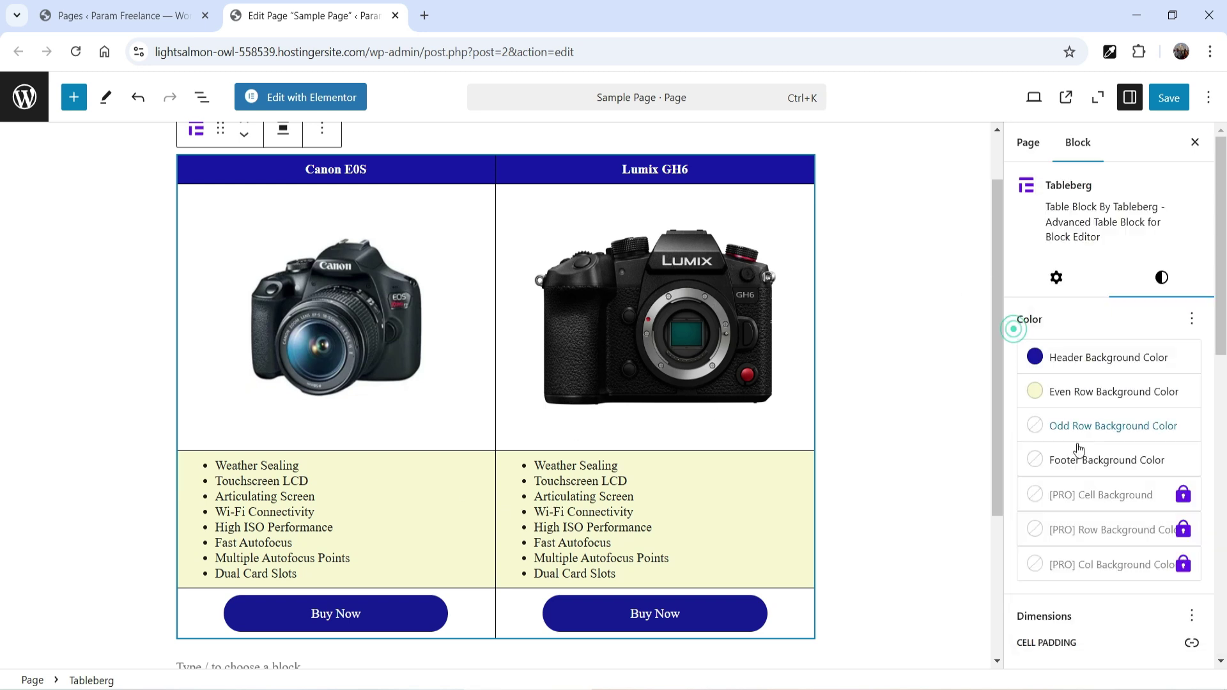
# Set the Odd Row Background Color to white #FFFFFF.
pyautogui.click(1036, 428)
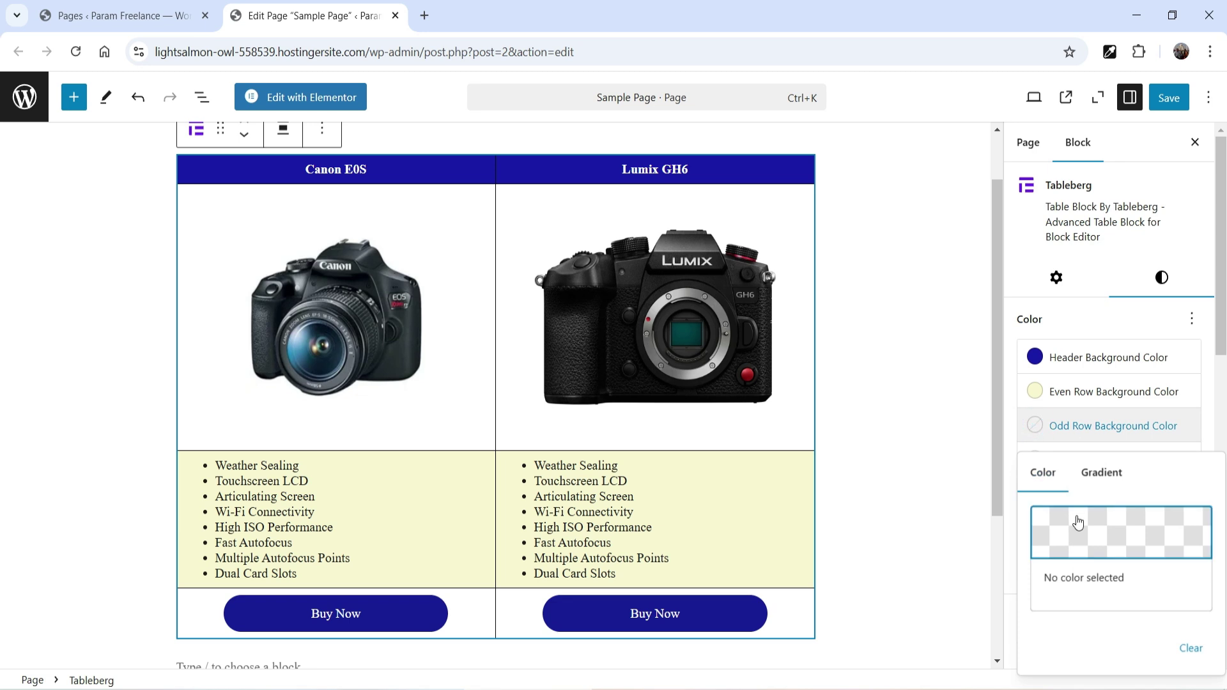
pyautogui.click(1076, 523)
pyautogui.moveTo(1095, 236); pyautogui.dragTo(1027, 165)
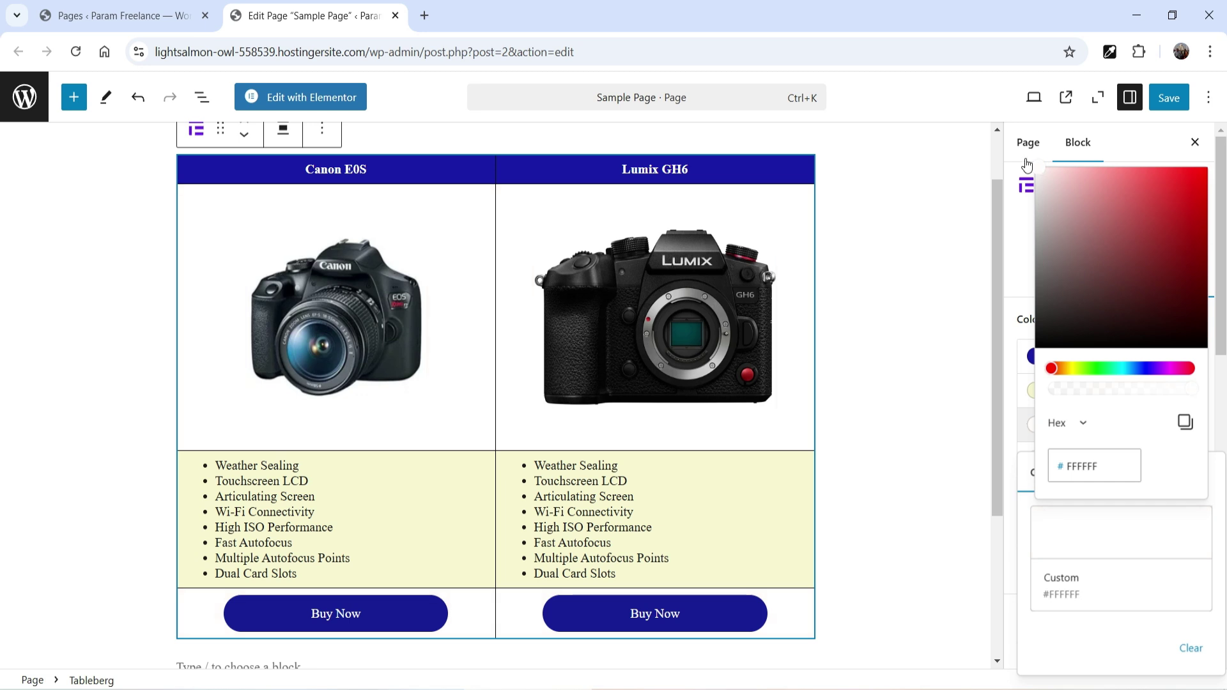
pyautogui.click(1010, 468)
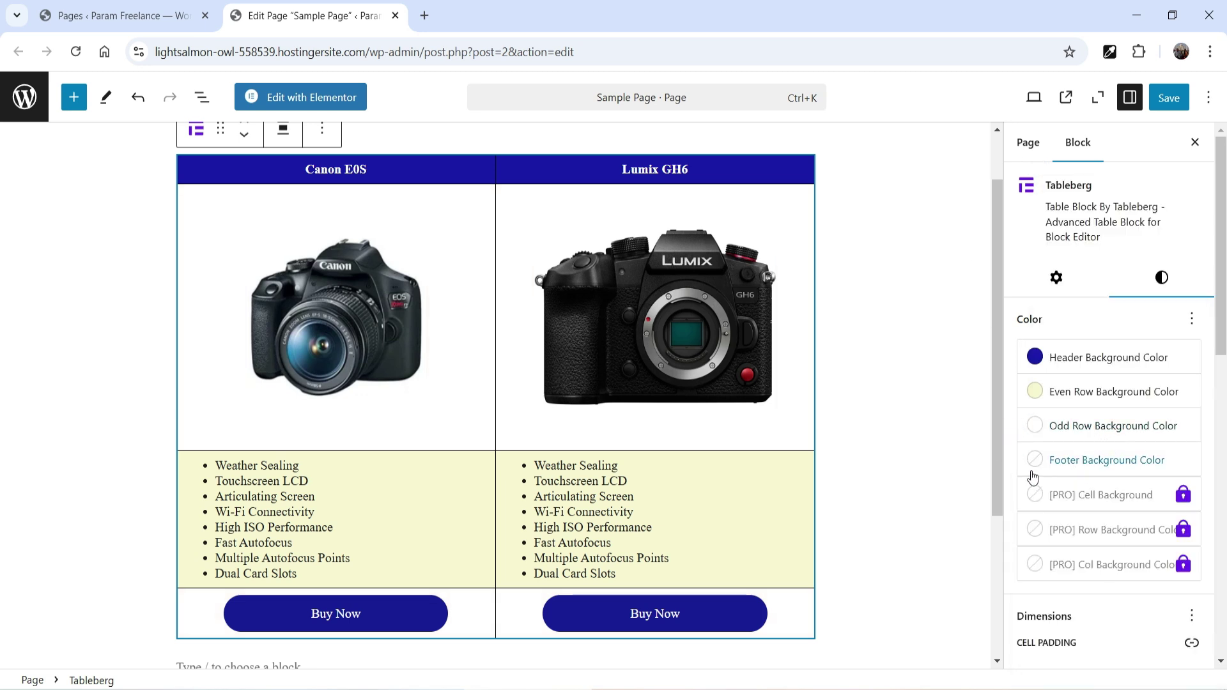
# Give the table cells 23 px padding.
pyautogui.scroll(-2, 1034, 476)
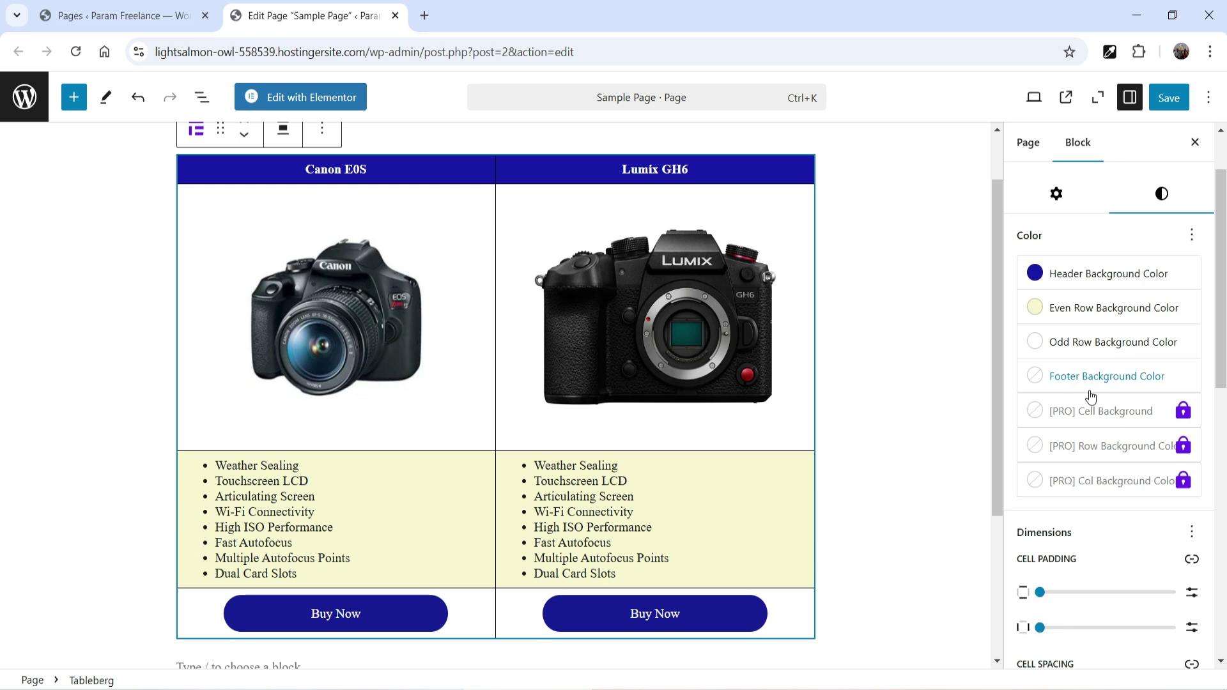
pyautogui.scroll(-3, 1087, 400)
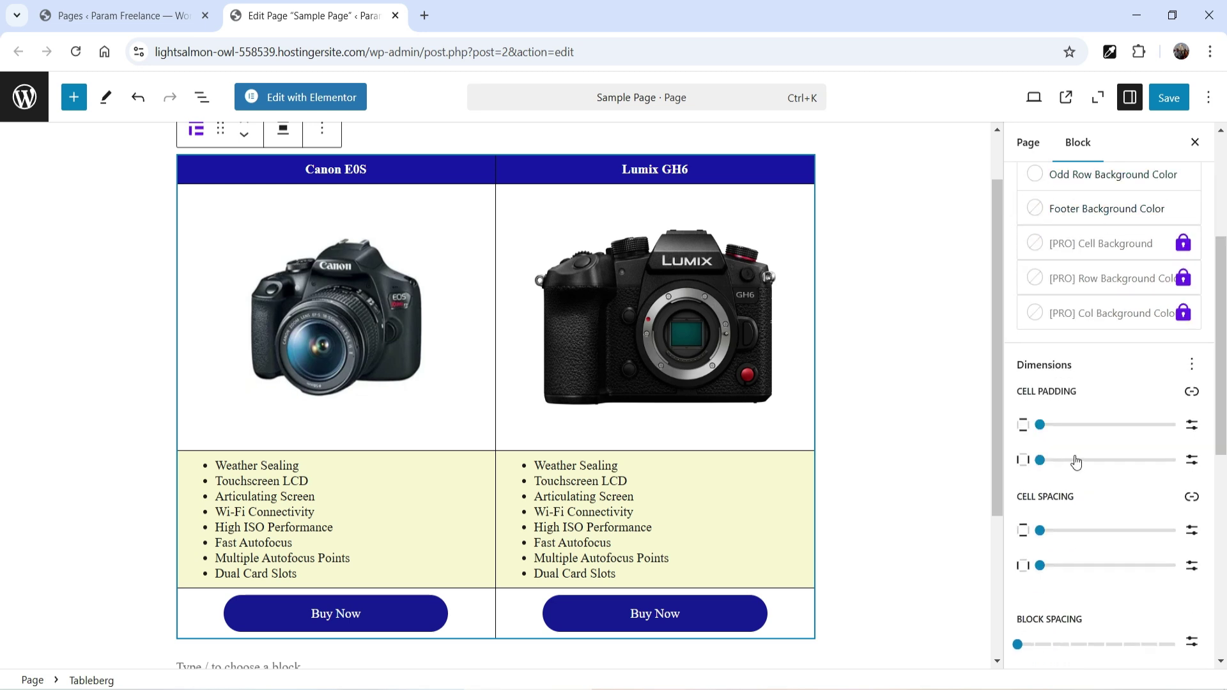
pyautogui.click(1040, 426)
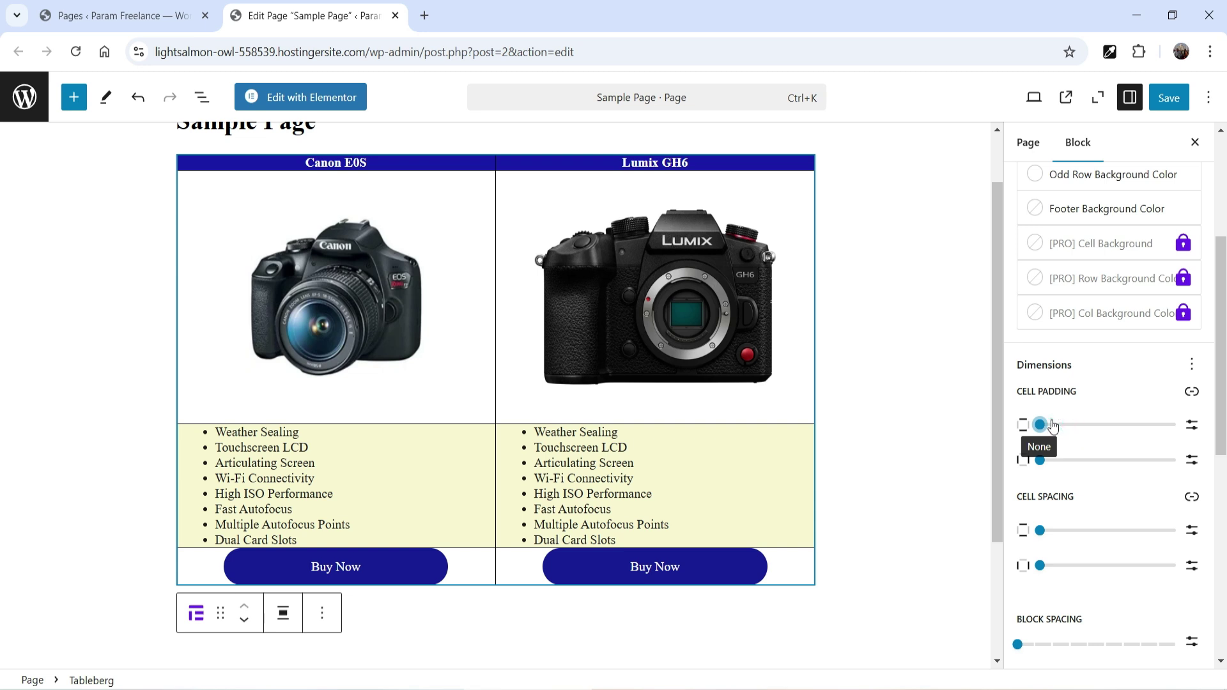
pyautogui.scroll(-3, 1086, 435)
pyautogui.hotkey('ctrl', 'z')
pyautogui.moveTo(1027, 484); pyautogui.dragTo(1044, 483)
pyautogui.scroll(-4, 1053, 416)
pyautogui.scroll(-1, 1123, 397)
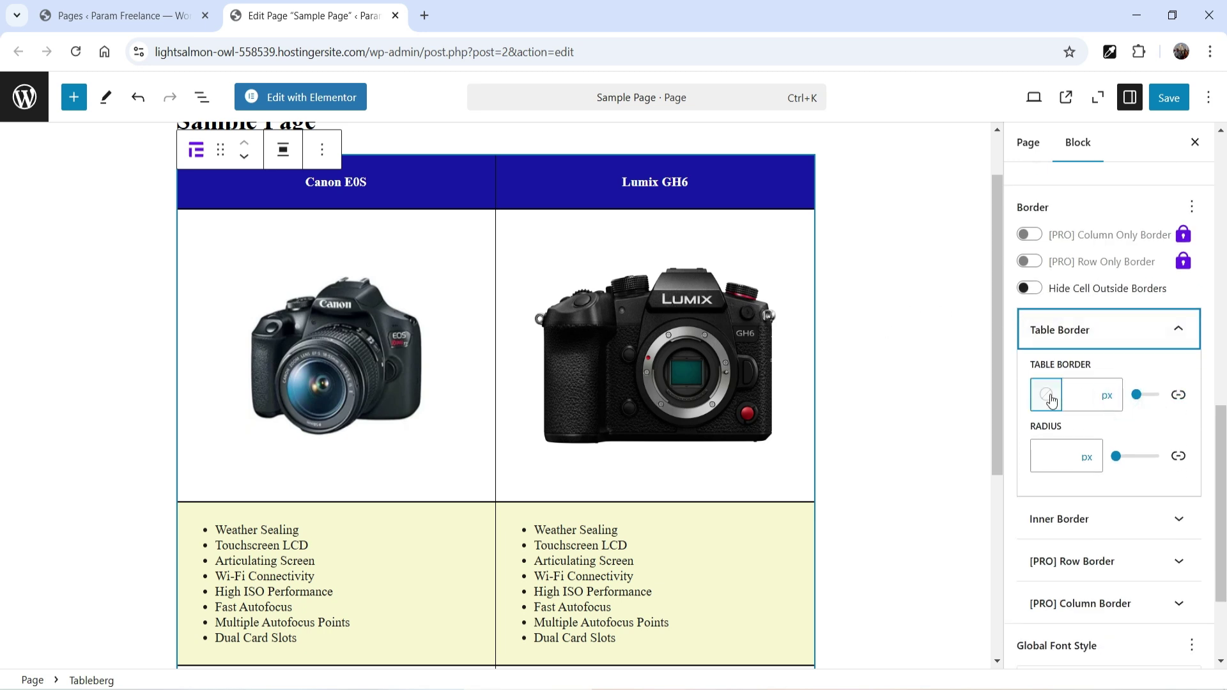
# Make the table border vivid red and 2 px wide, then collapse Table Border.
pyautogui.click(1048, 397)
pyautogui.click(995, 214)
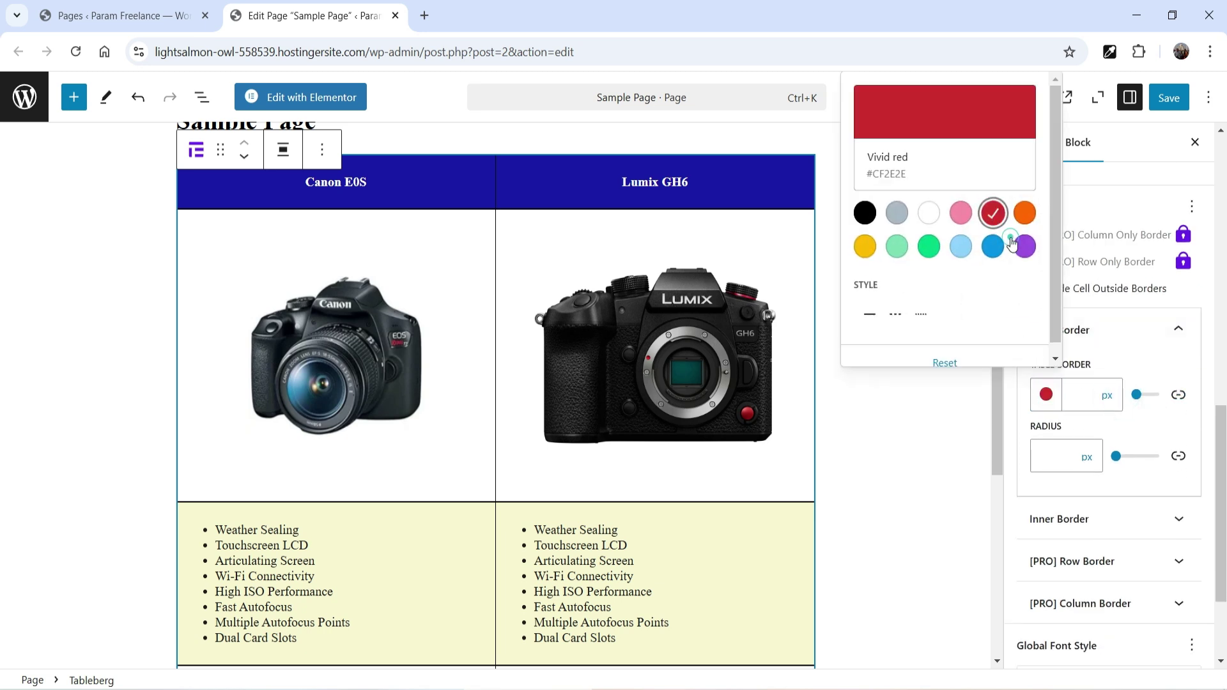
pyautogui.click(1087, 395)
pyautogui.write('2')
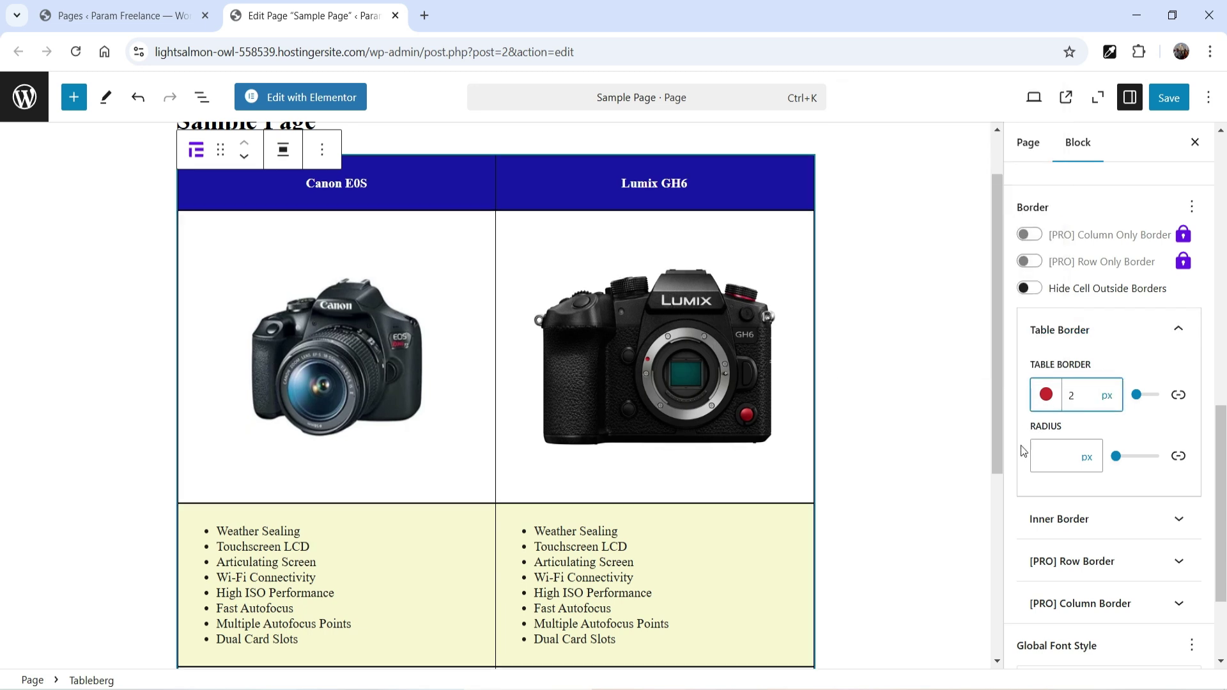
pyautogui.scroll(-1, 949, 468)
pyautogui.click(1144, 412)
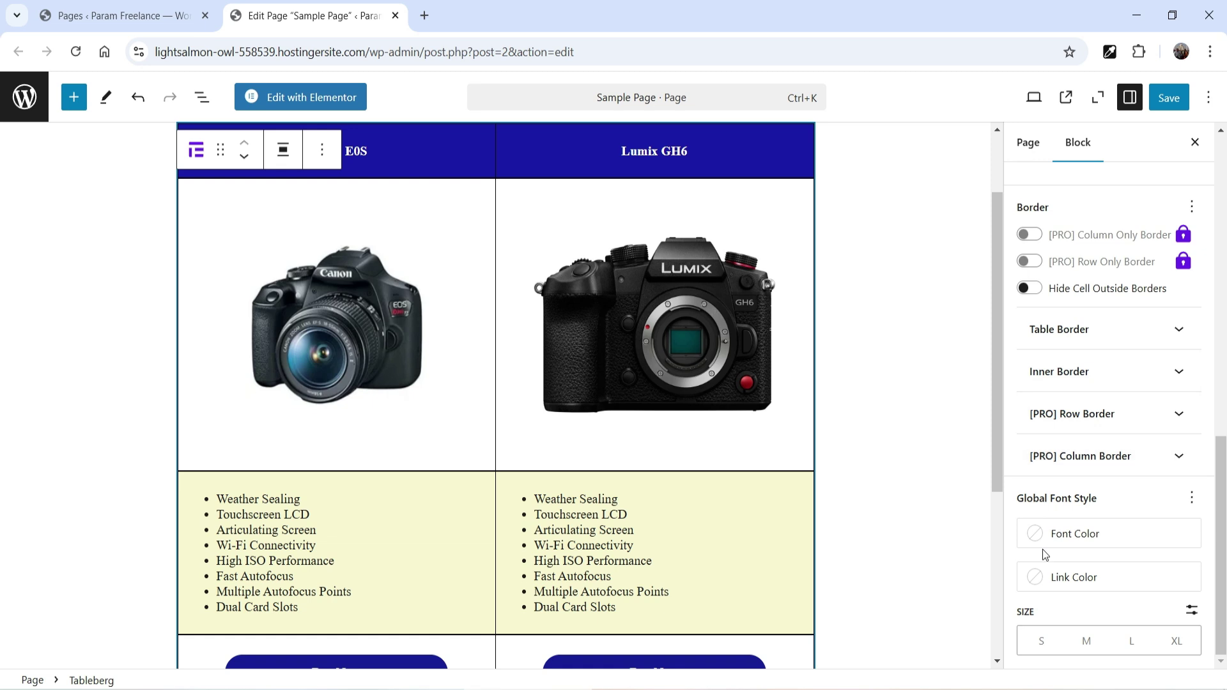
# Check the Font Color and Link Color pickers, leaving both unchanged.
pyautogui.click(1033, 545)
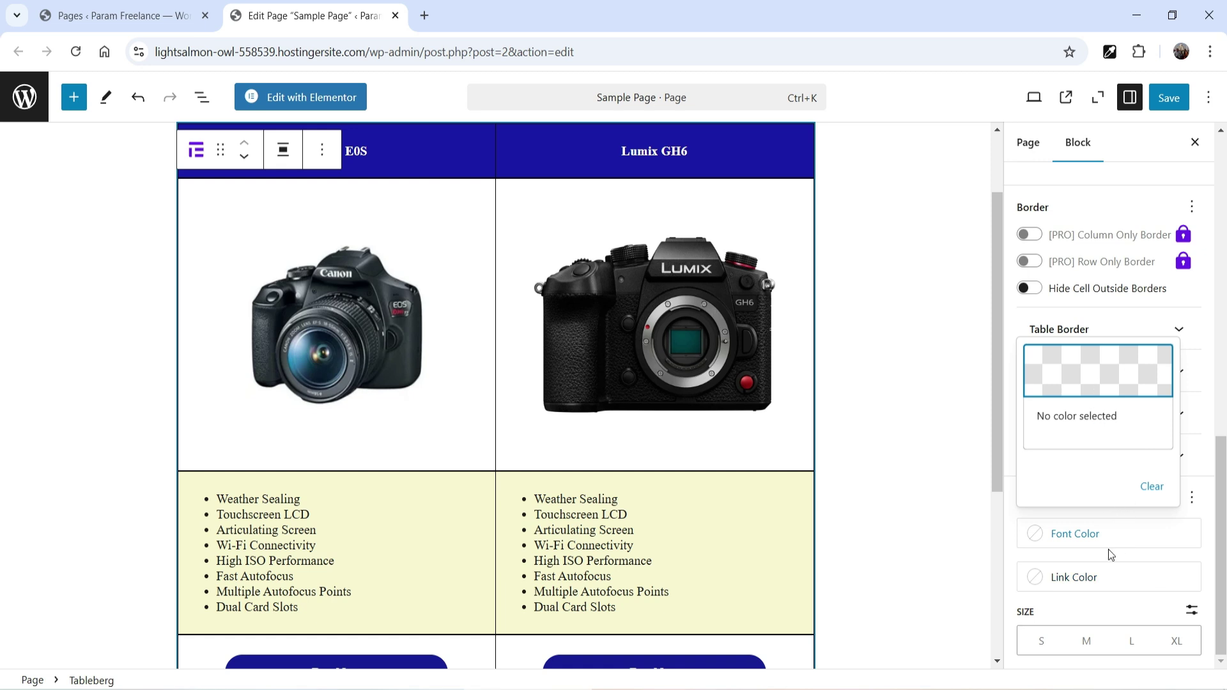
pyautogui.click(1041, 540)
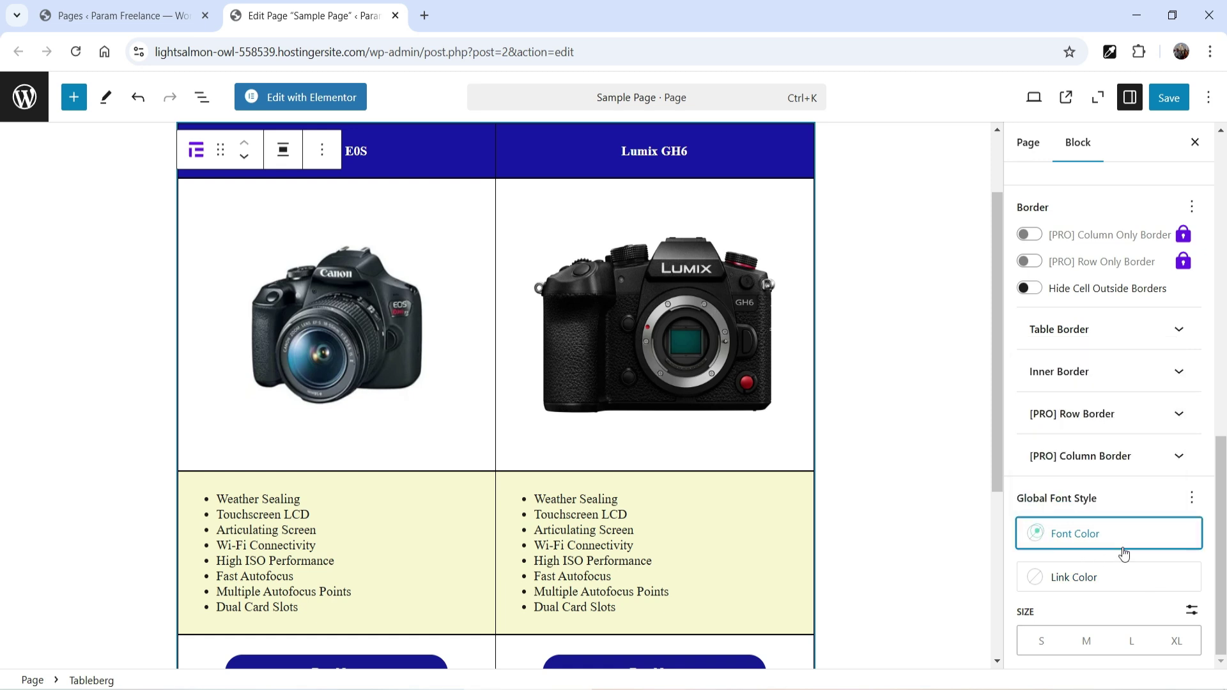
pyautogui.click(1034, 585)
pyautogui.click(1036, 581)
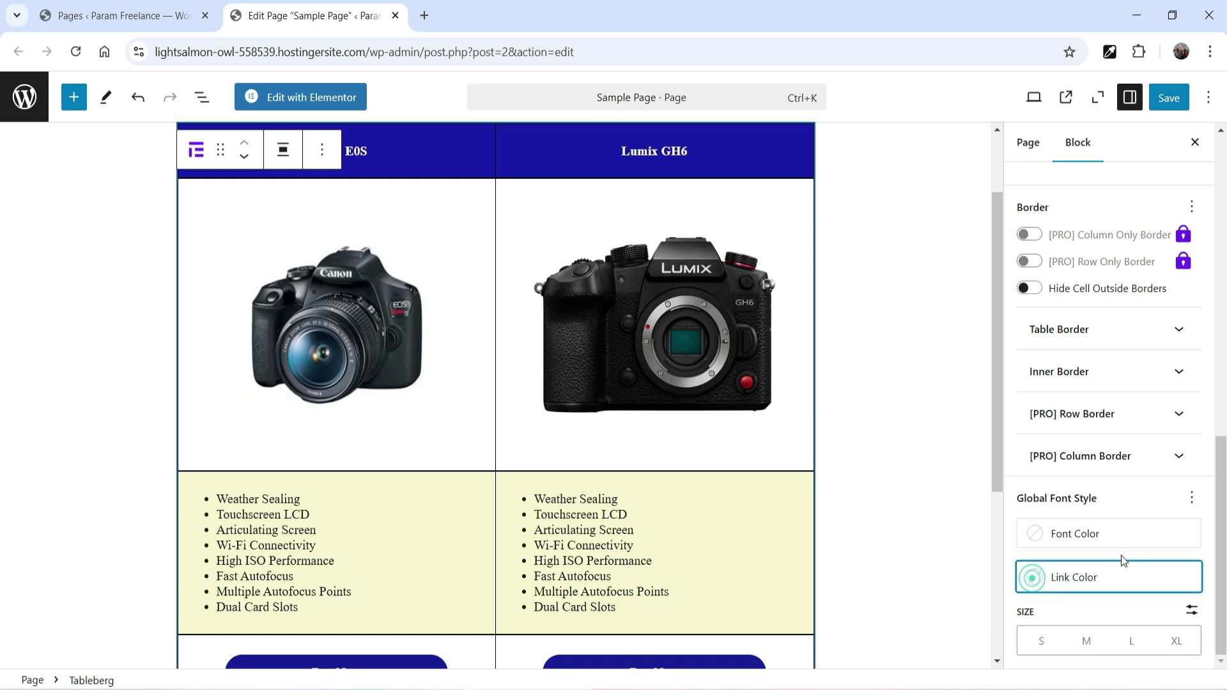
# Try global font sizes S, M and L, settling on Medium (M).
pyautogui.click(1048, 639)
pyautogui.click(1087, 641)
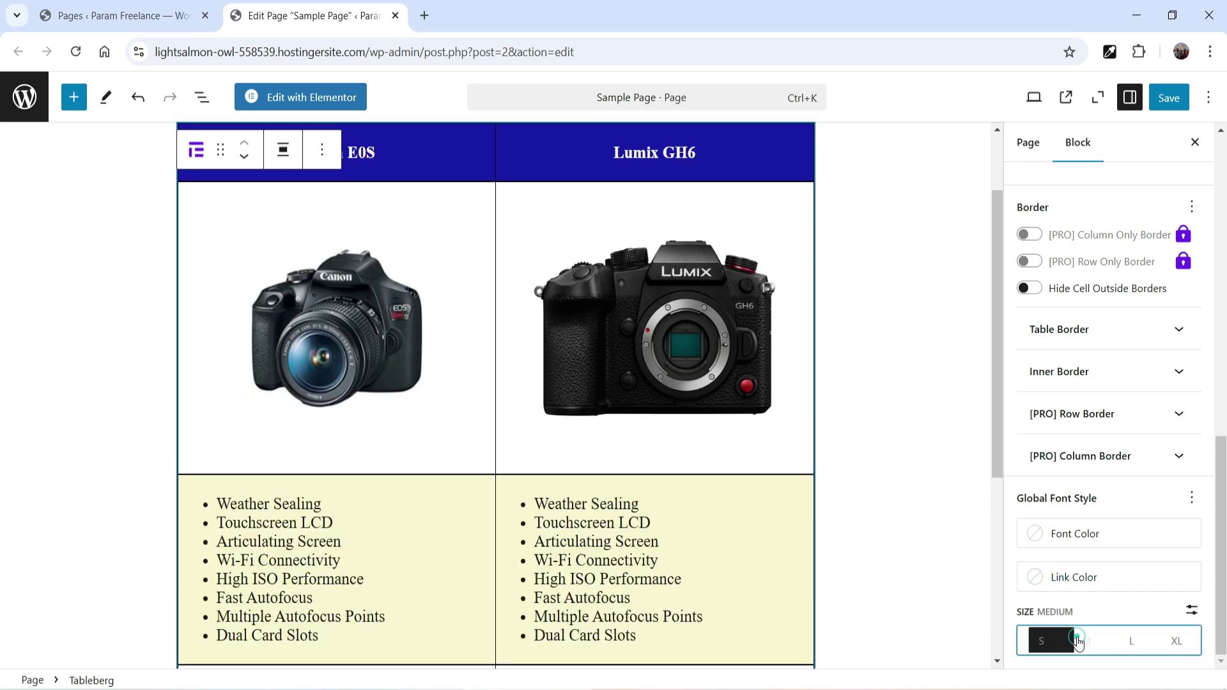
pyautogui.scroll(-4, 588, 476)
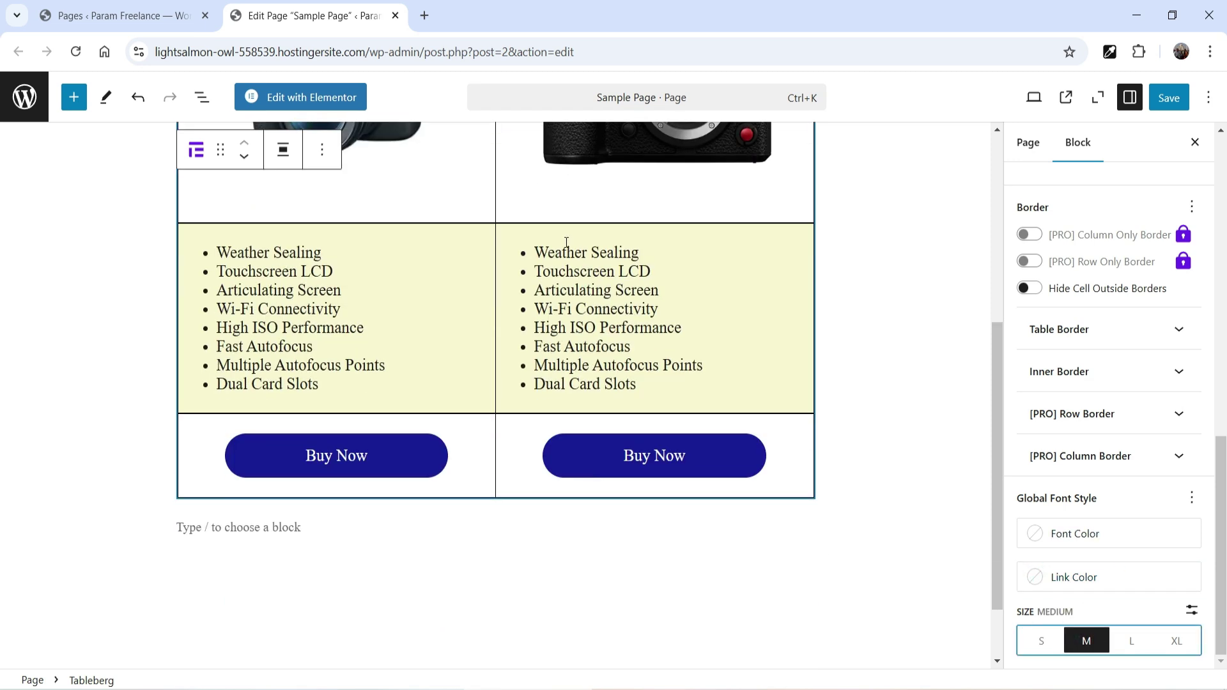
pyautogui.click(1129, 651)
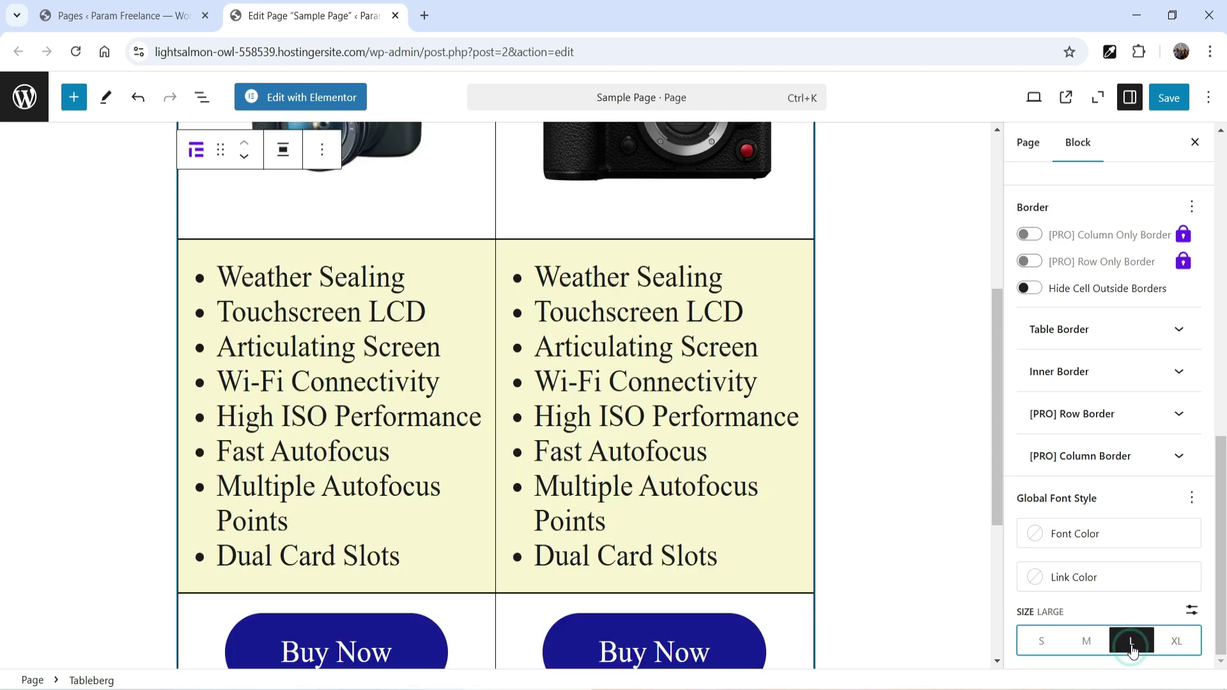
pyautogui.click(1085, 648)
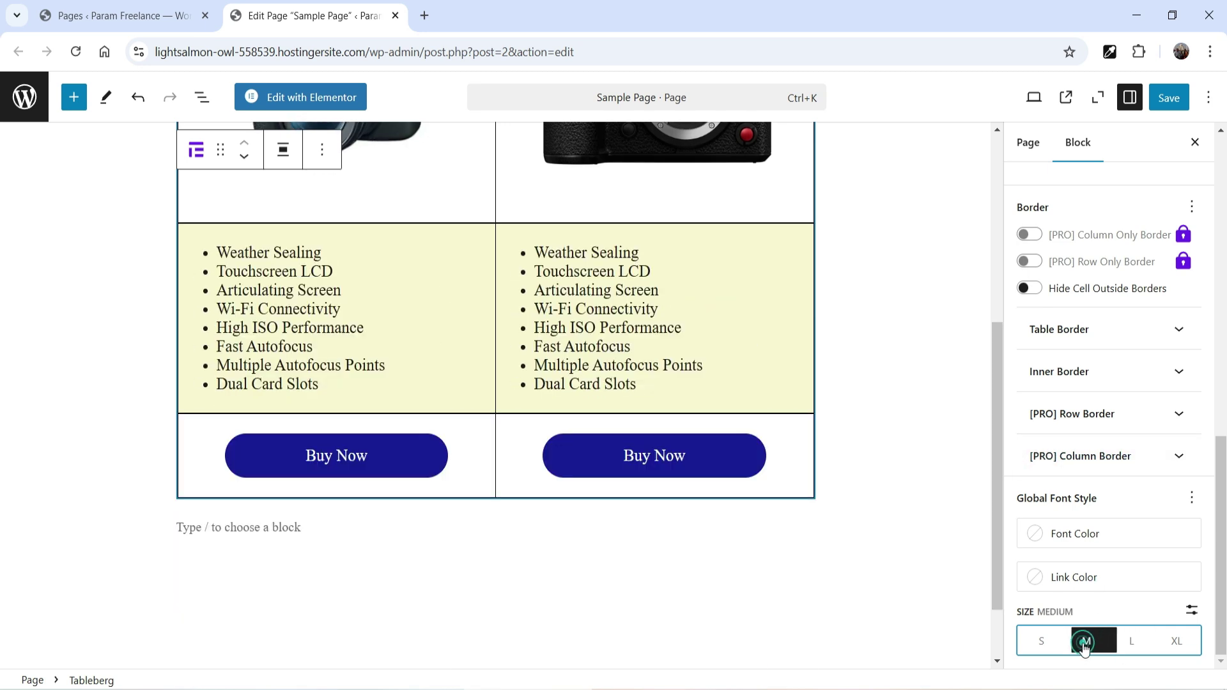
# Save the page changes.
pyautogui.scroll(8, 1173, 550)
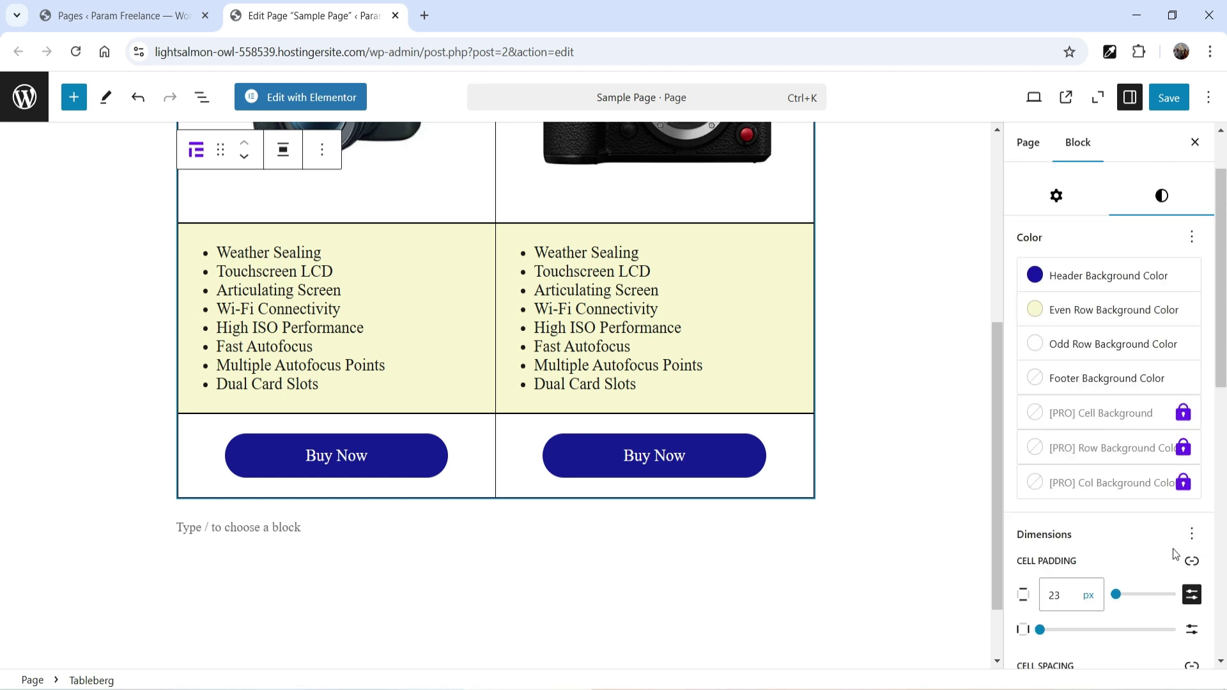
pyautogui.scroll(5, 970, 428)
pyautogui.click(1182, 106)
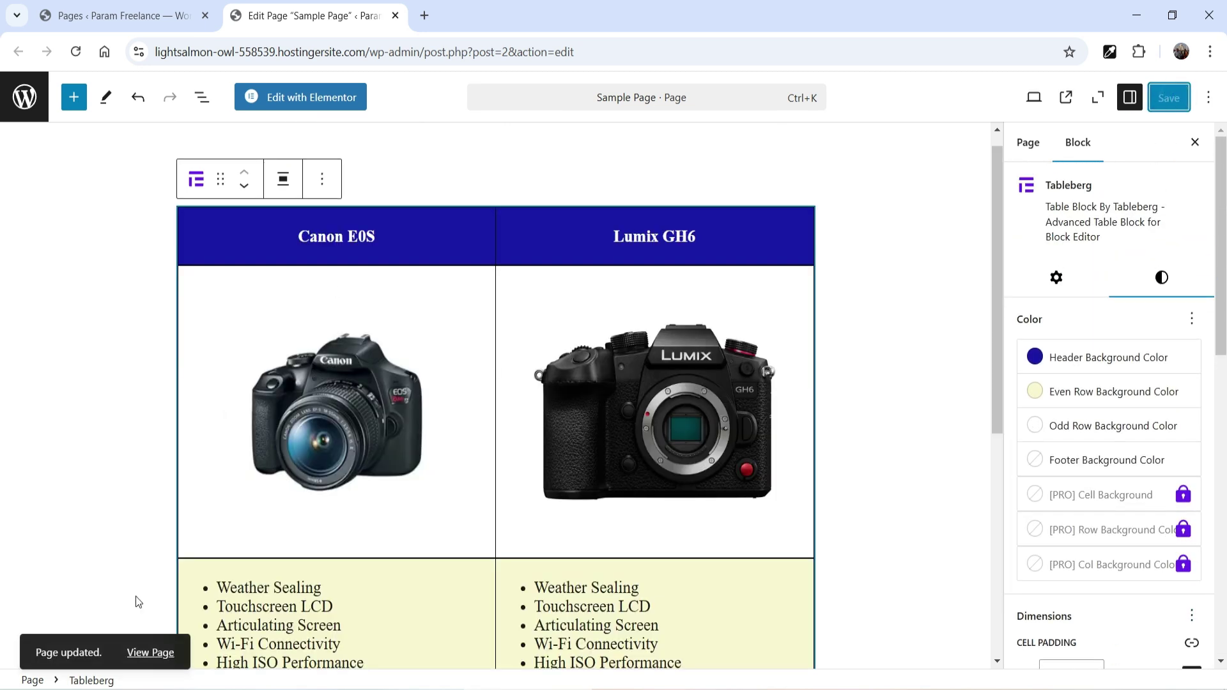
# Open the live Sample Page in a new tab, review it, and return to the editor.
pyautogui.rightClick(153, 652)
pyautogui.click(233, 486)
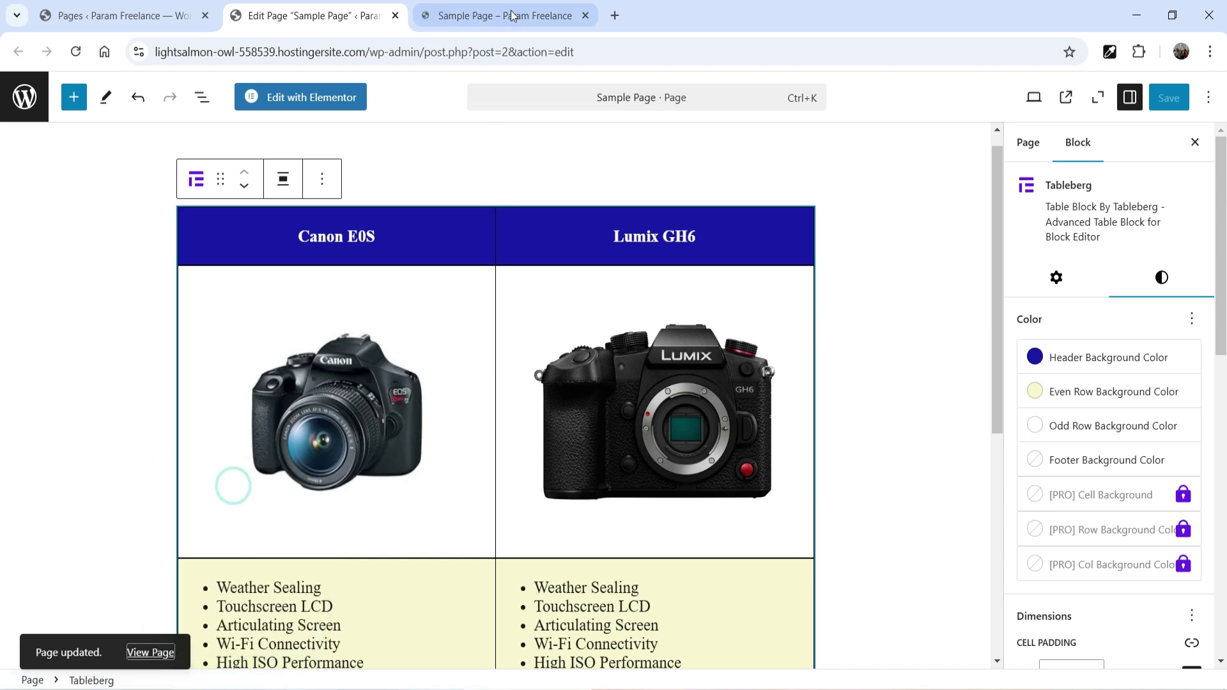
pyautogui.hotkey('ctrl', 'Tab')
pyautogui.scroll(-9, 793, 372)
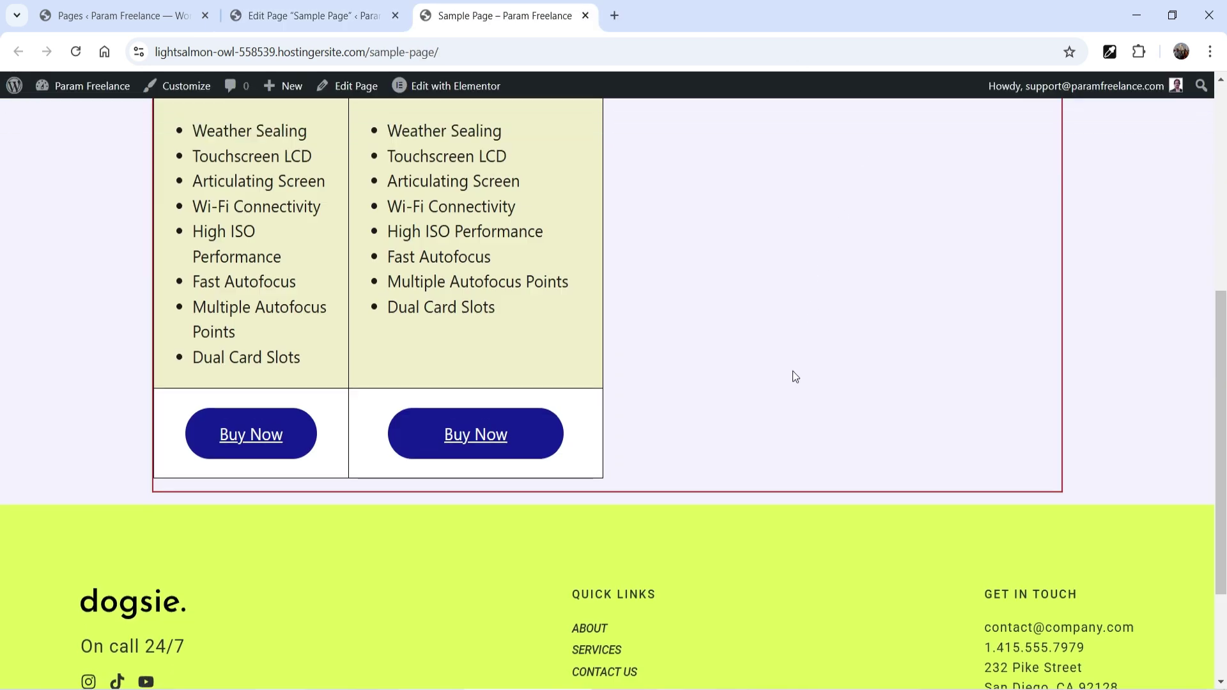
pyautogui.scroll(5, 793, 372)
pyautogui.scroll(4, 795, 387)
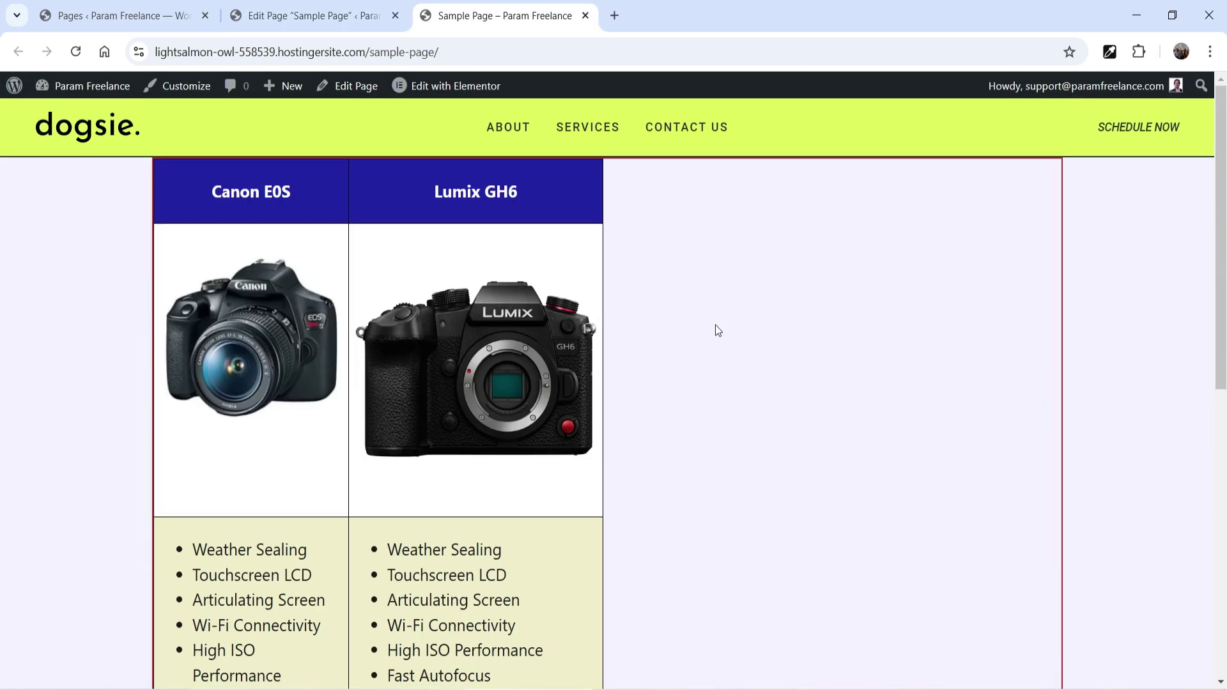
pyautogui.click(314, 16)
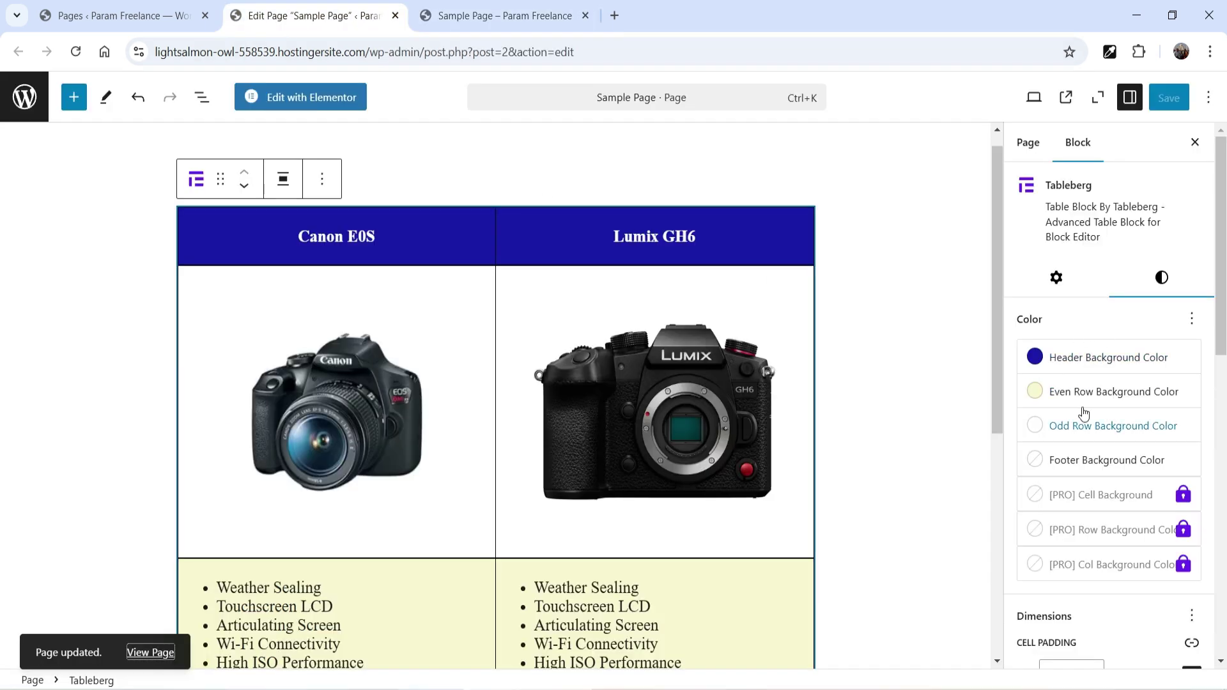
# Set the table border width to 0.
pyautogui.scroll(-10, 1148, 377)
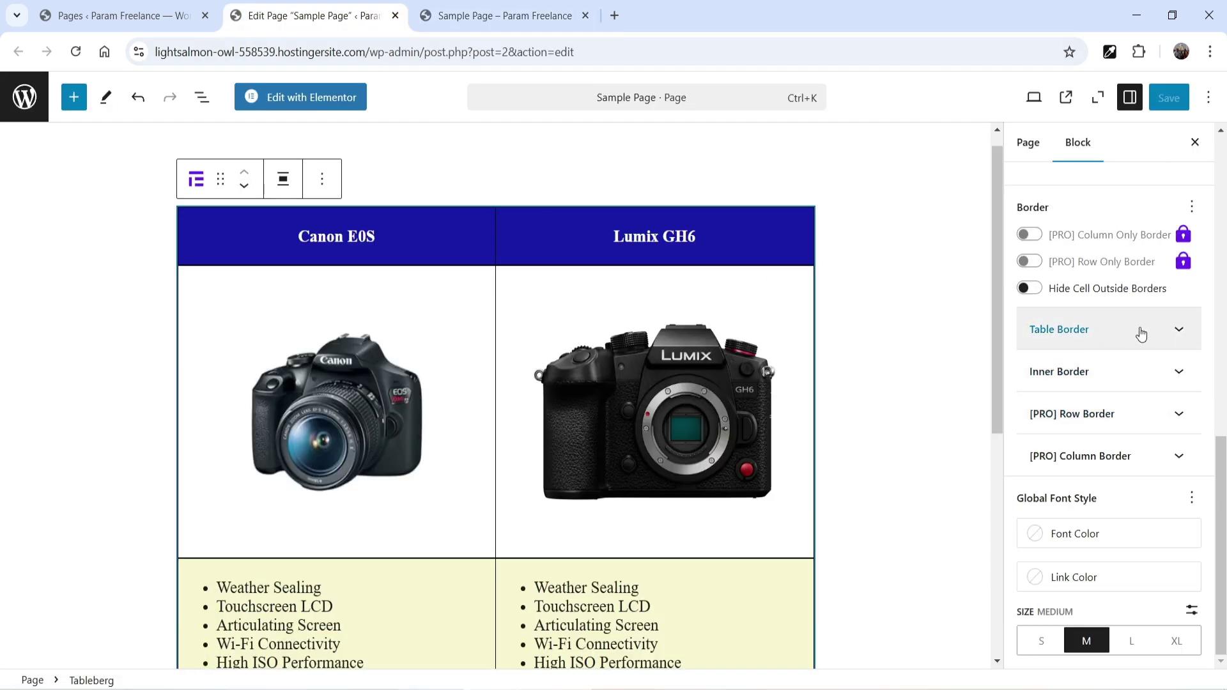
pyautogui.click(1142, 333)
pyautogui.doubleClick(1091, 397)
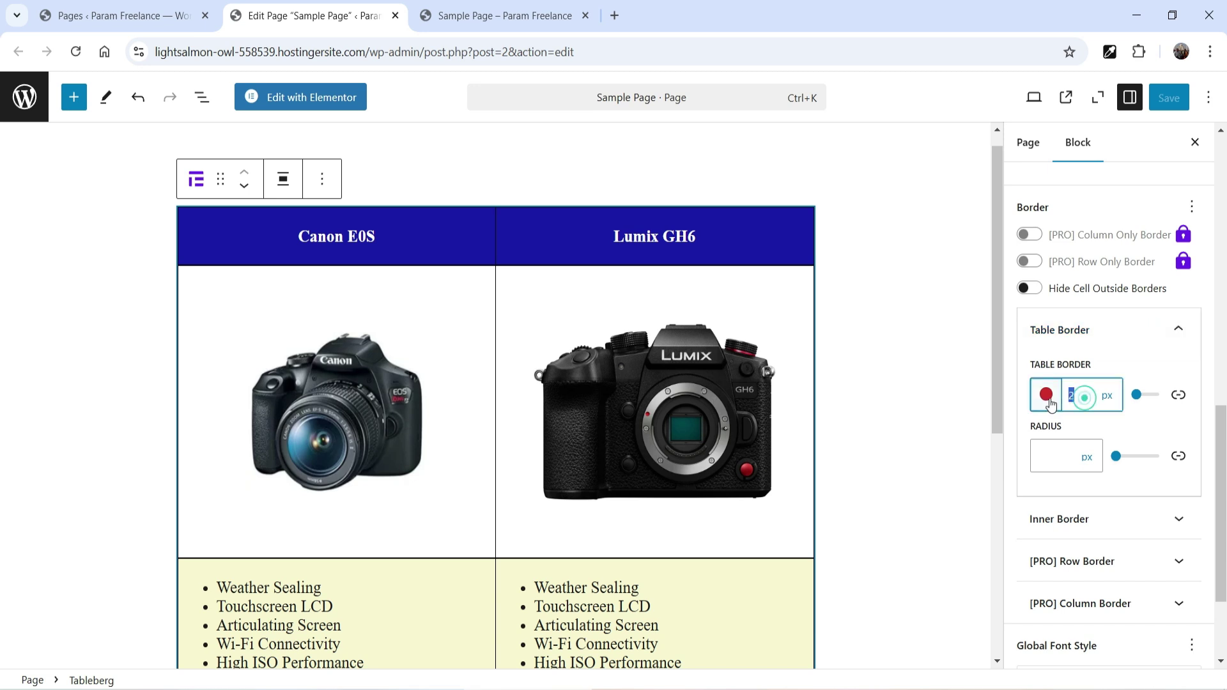
pyautogui.write('0')
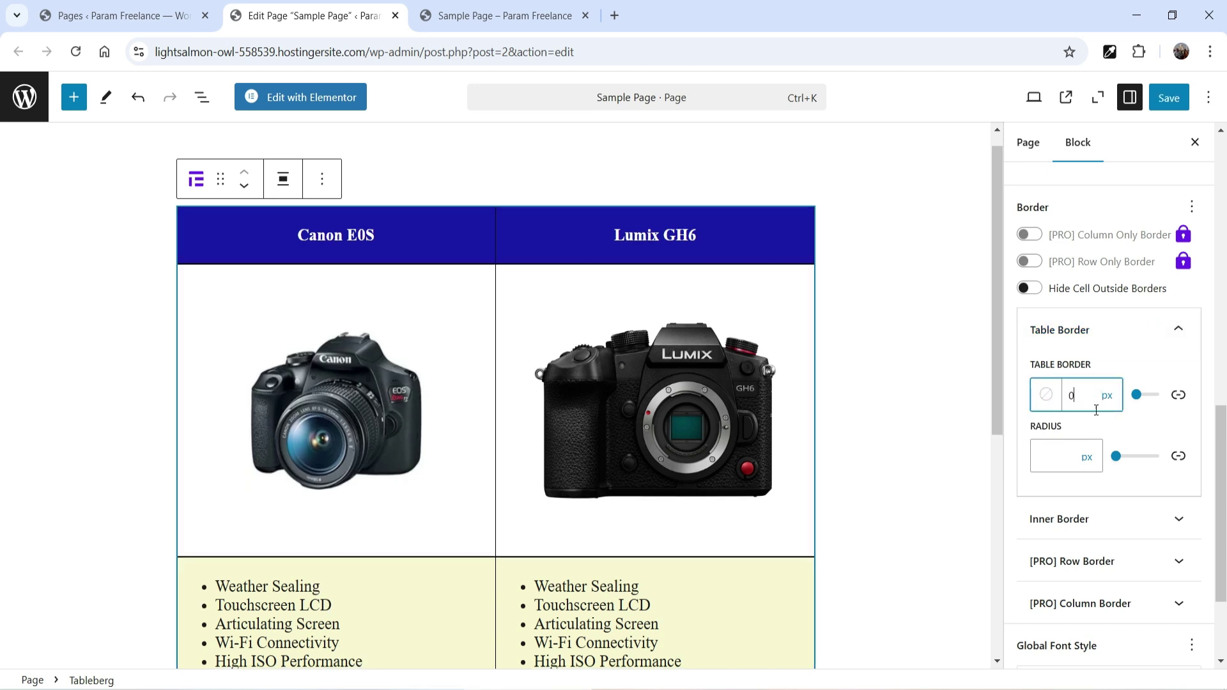
# Adjust the table width in Table Settings, save, and reload the live Sample Page.
pyautogui.scroll(5, 1131, 342)
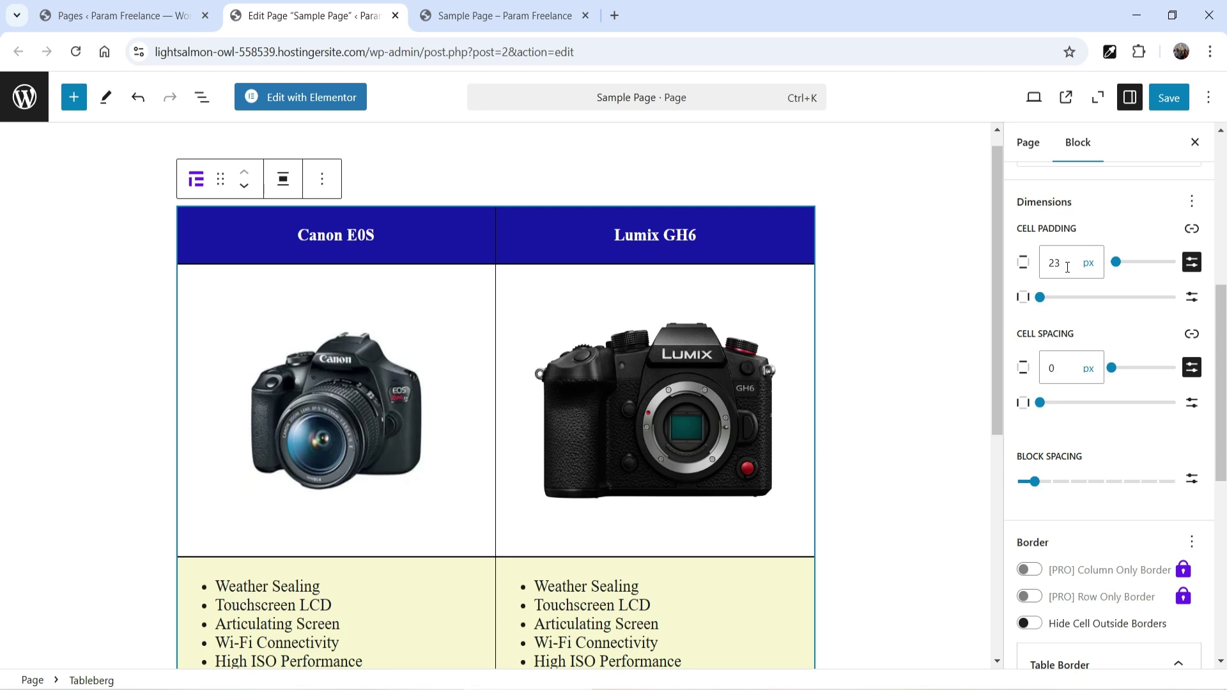
pyautogui.scroll(6, 1091, 309)
pyautogui.scroll(-5, 1100, 319)
pyautogui.scroll(-1, 1113, 331)
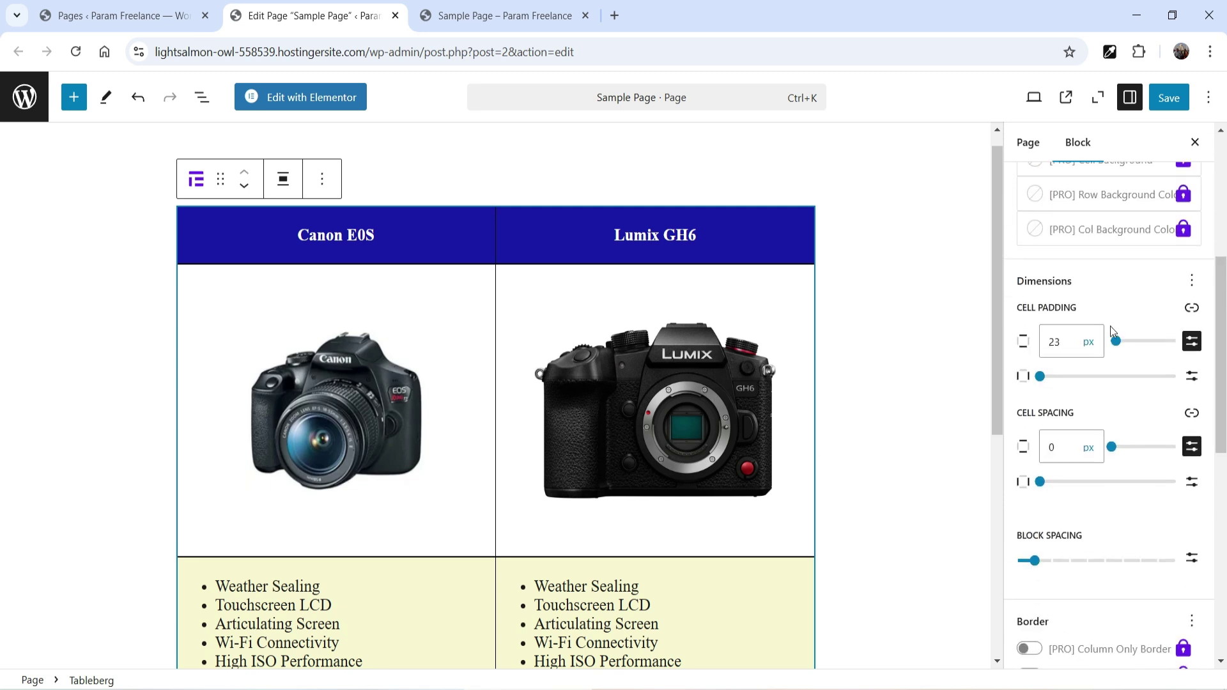
pyautogui.scroll(6, 1076, 479)
pyautogui.click(1048, 302)
pyautogui.click(1173, 356)
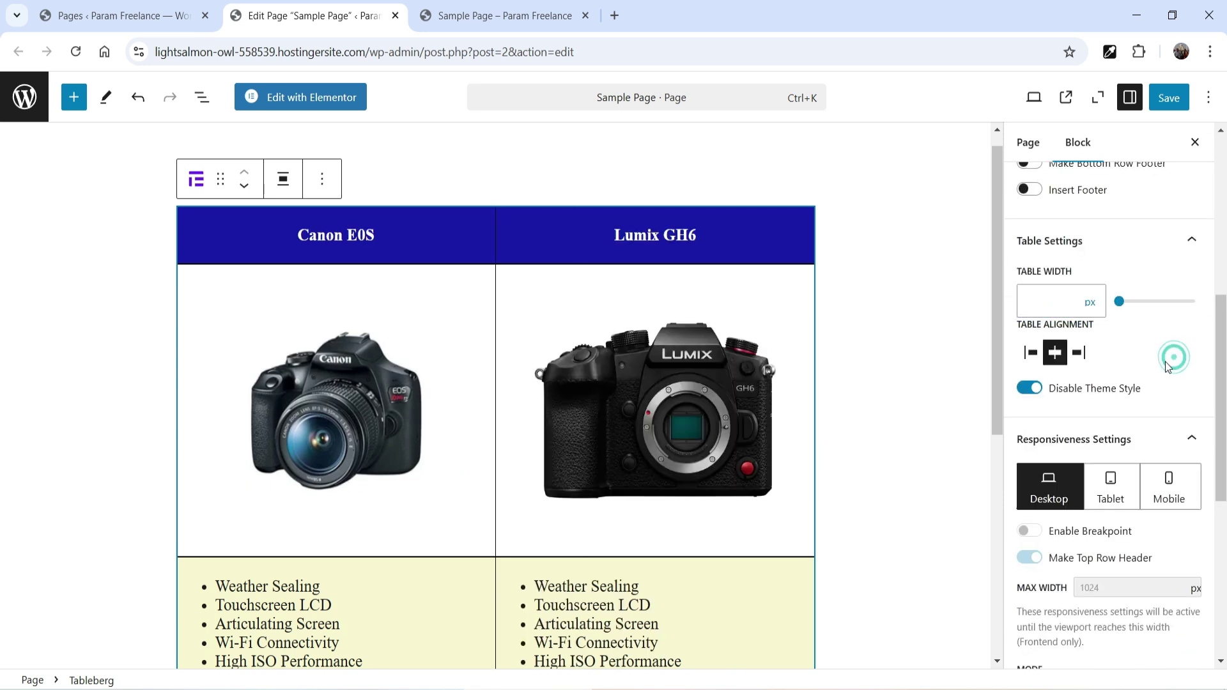
pyautogui.click(1168, 97)
pyautogui.click(486, 15)
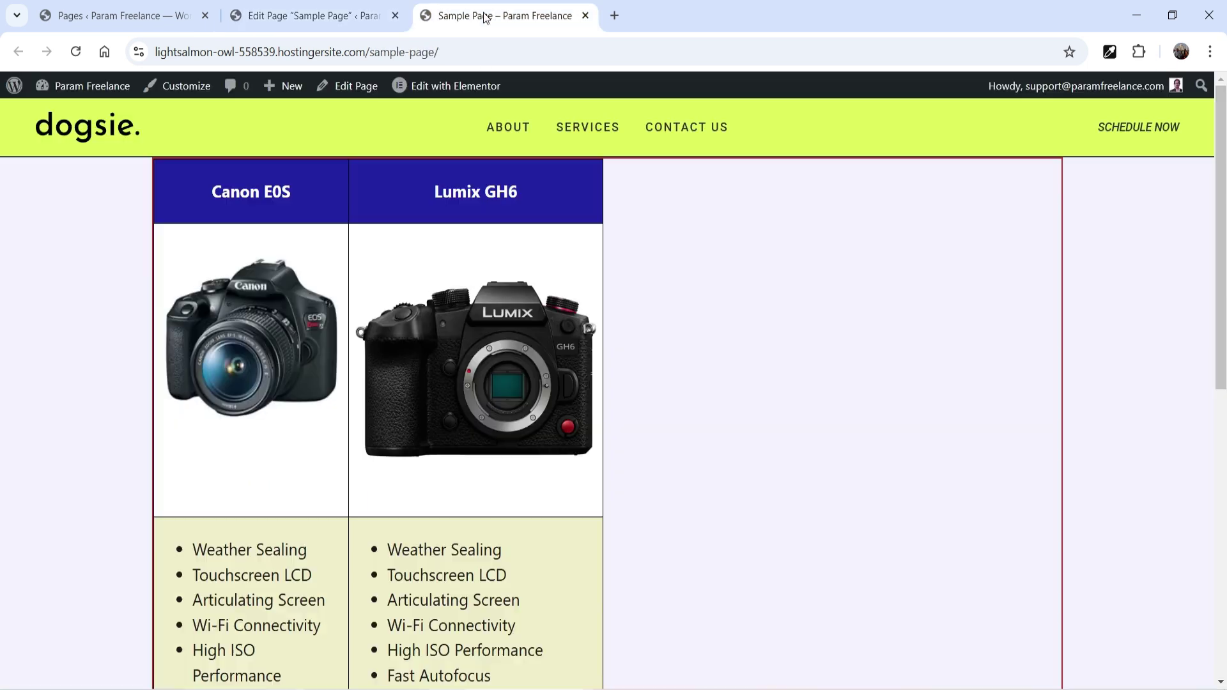
pyautogui.click(75, 51)
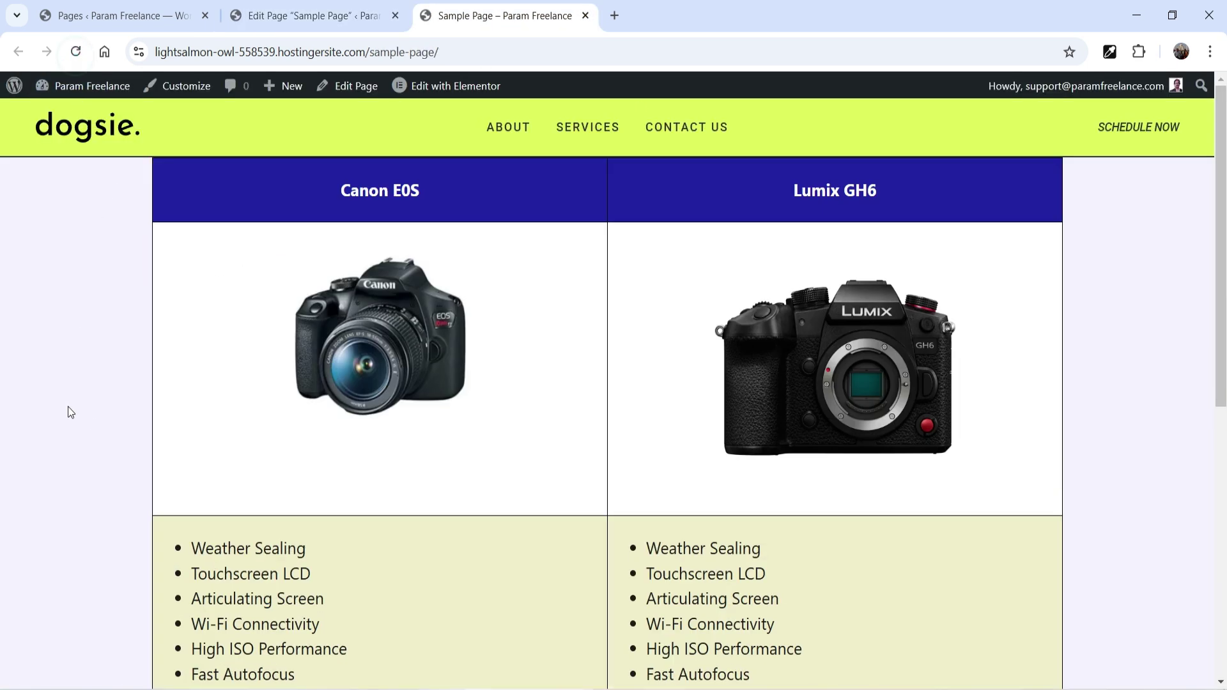